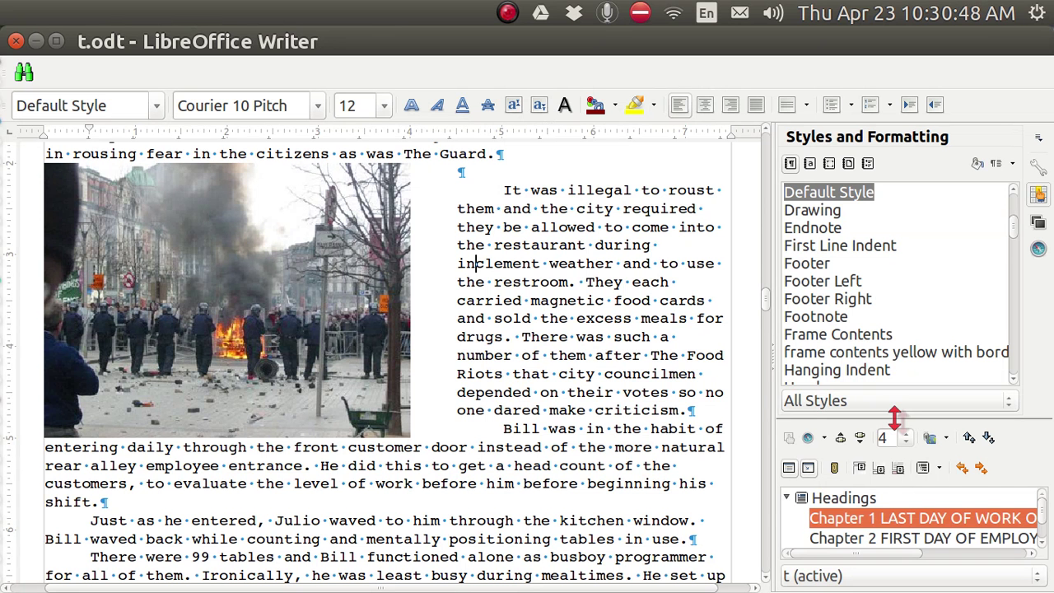
Enlarge the Navigator to list all three chapters, then put the caret in the text beside the riot photo.
drag(894, 419, 885, 328)
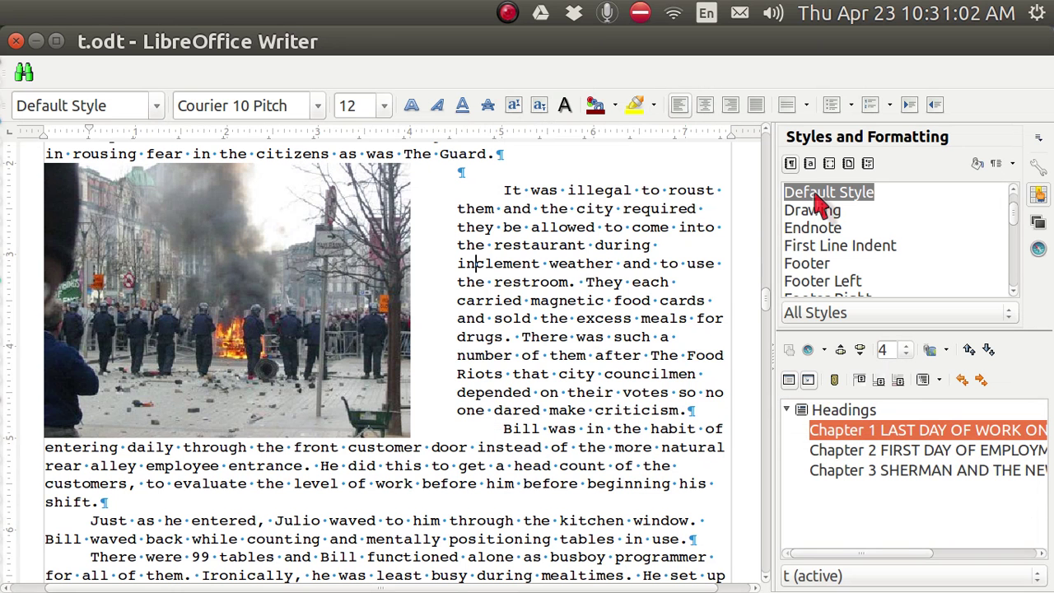
click(624, 263)
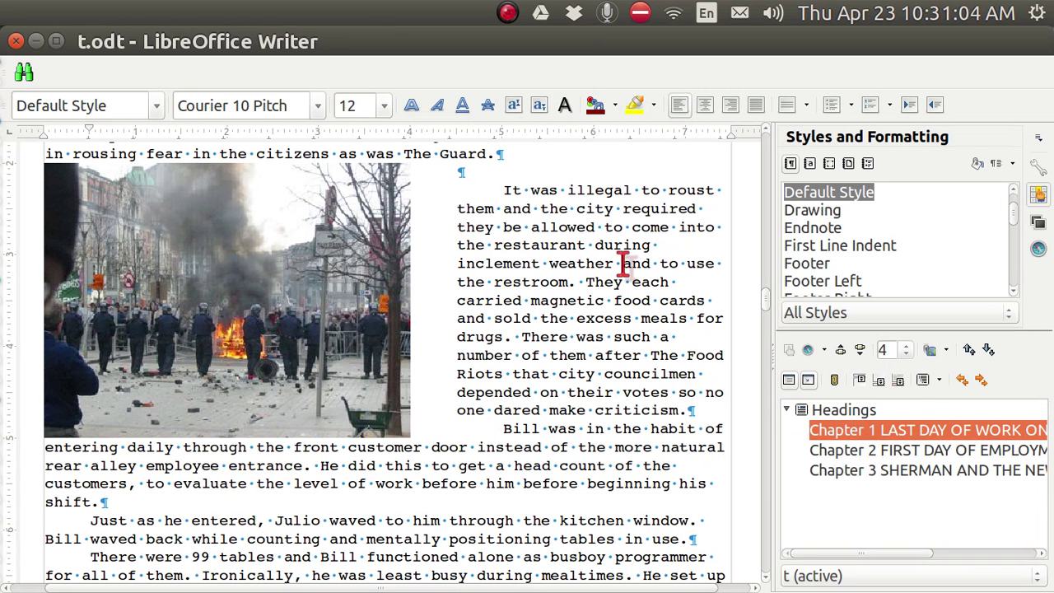
click(411, 272)
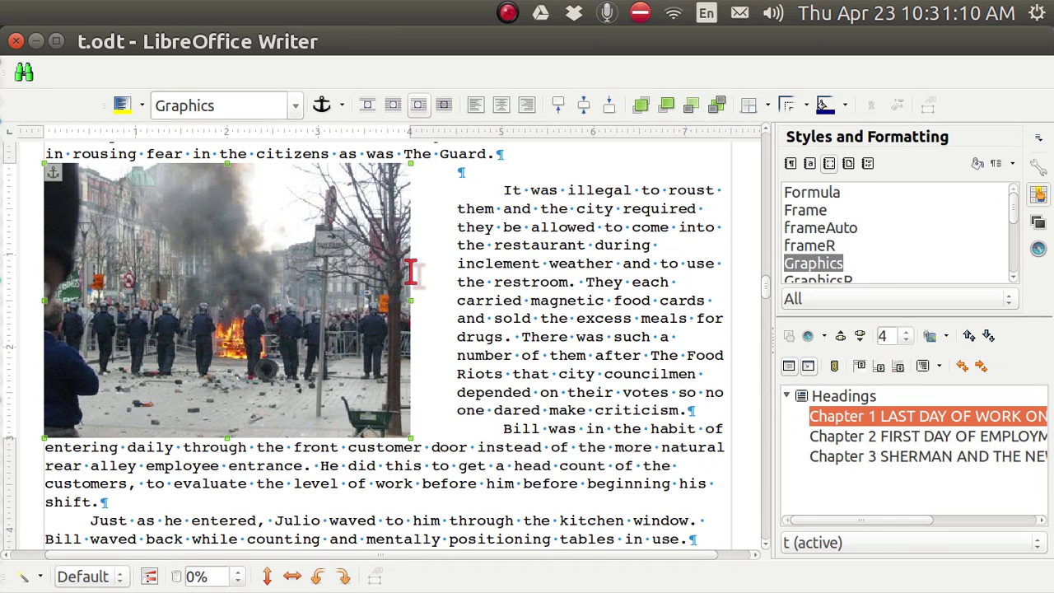
right_click(796, 272)
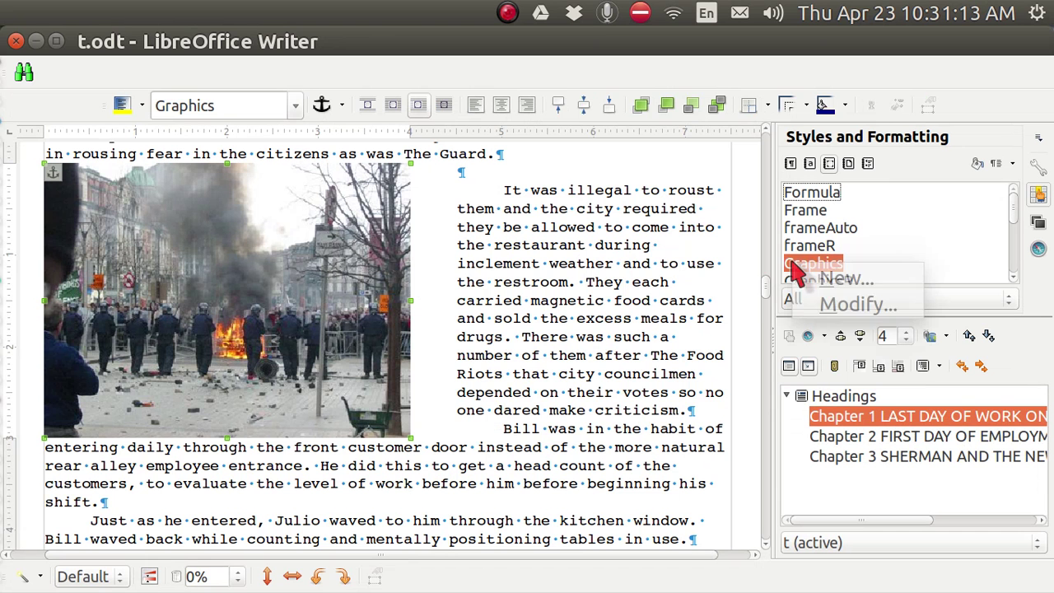
click(824, 305)
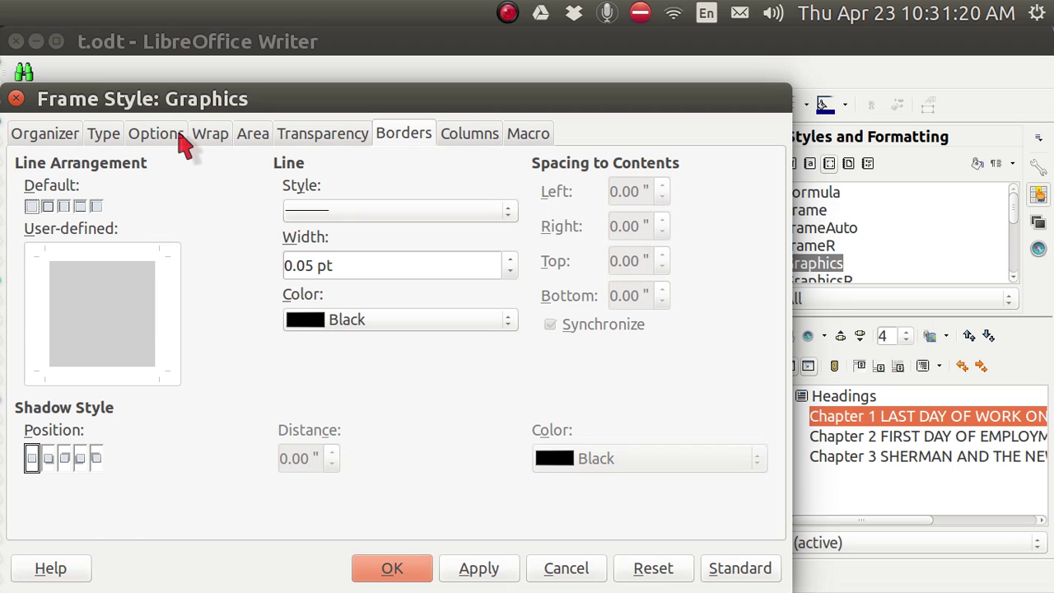
click(108, 140)
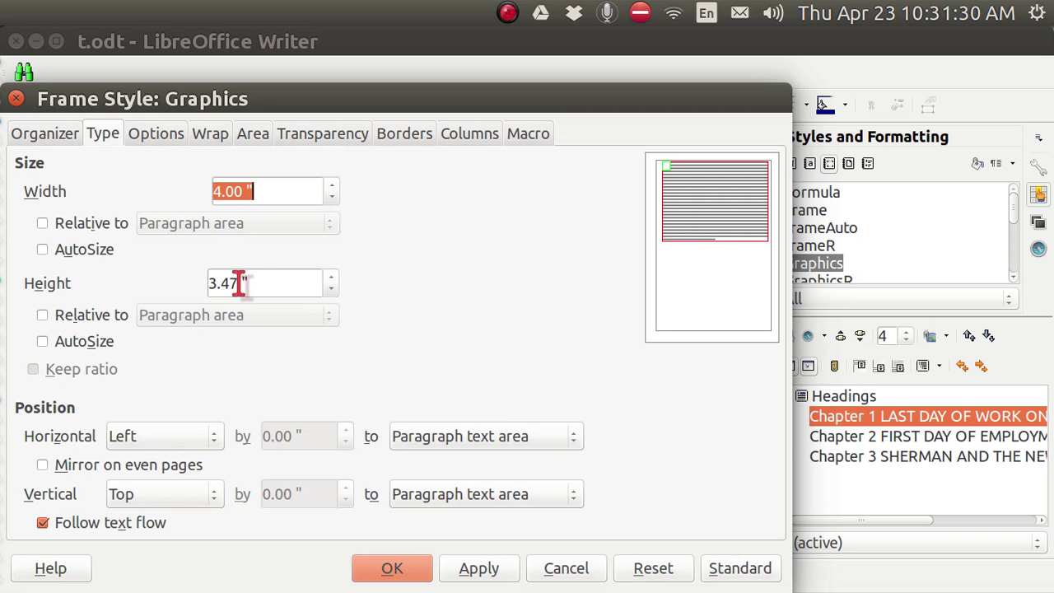
click(212, 140)
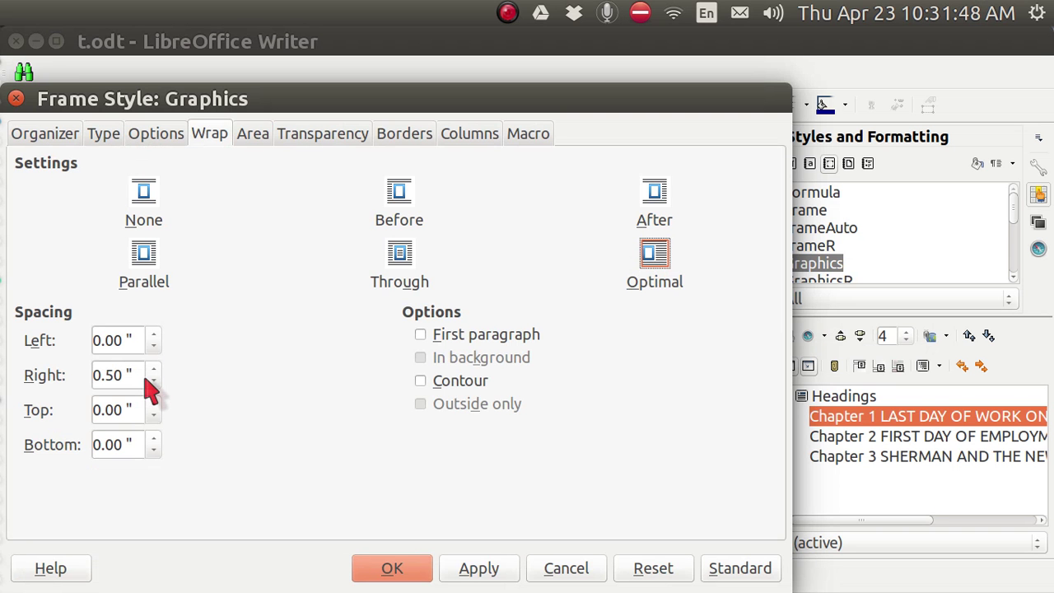
click(100, 137)
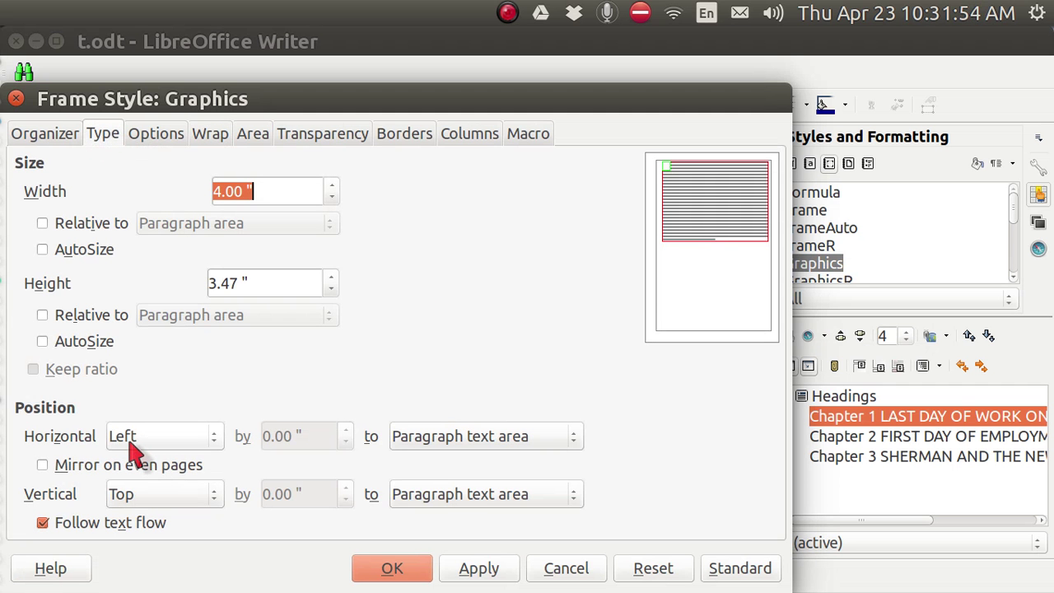
click(16, 99)
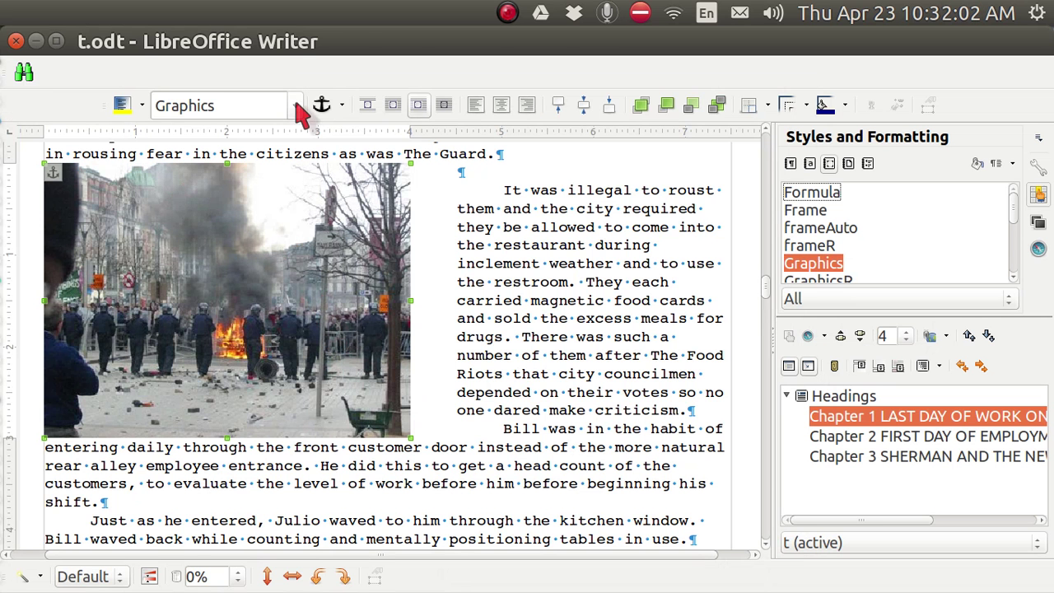
mouse_move(301, 43)
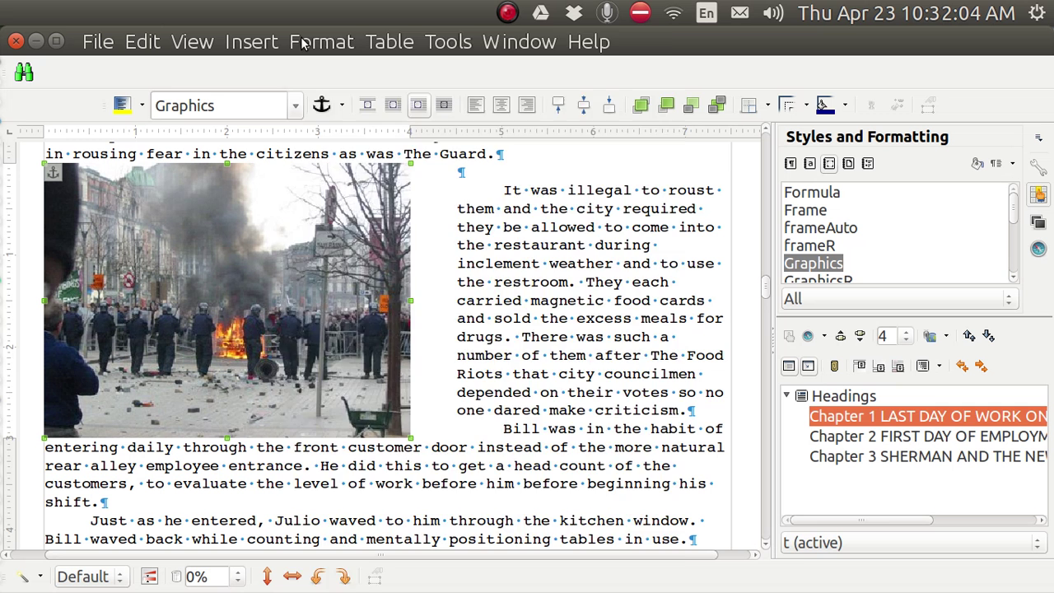
click(302, 40)
scroll(350, 579, down, 2)
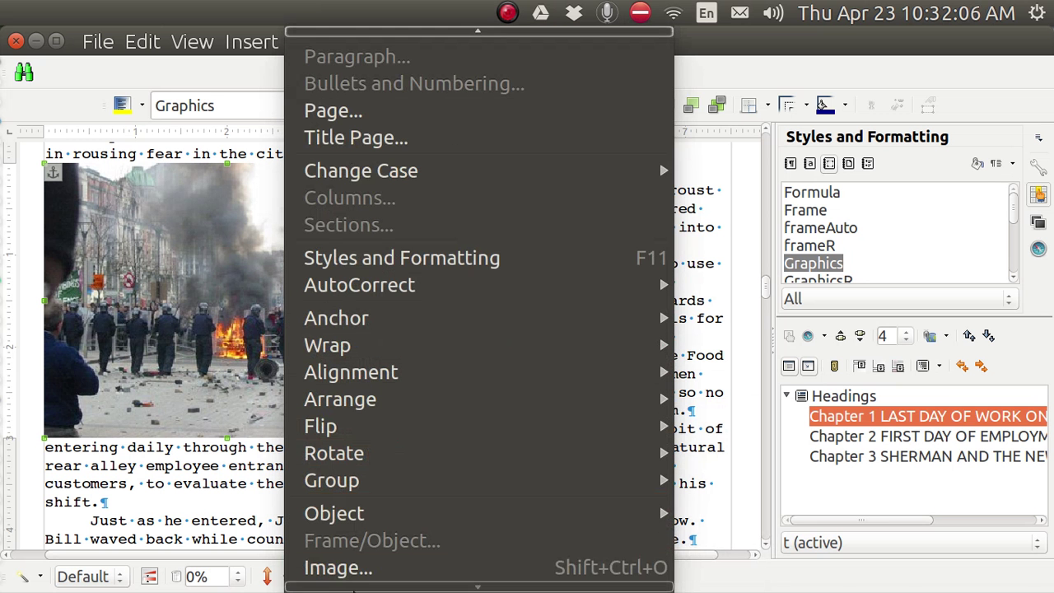
click(338, 568)
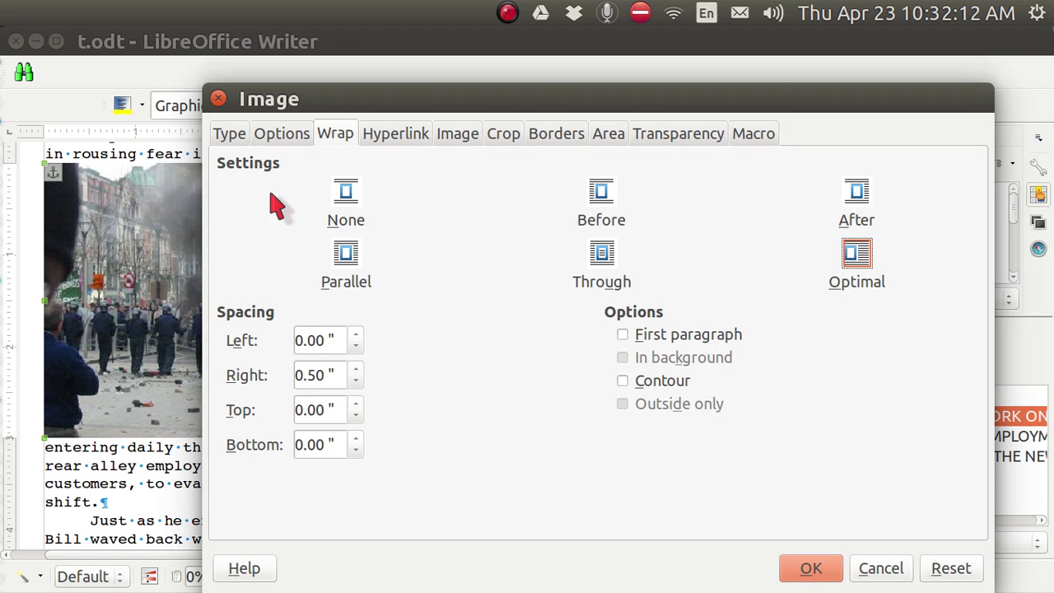
click(231, 136)
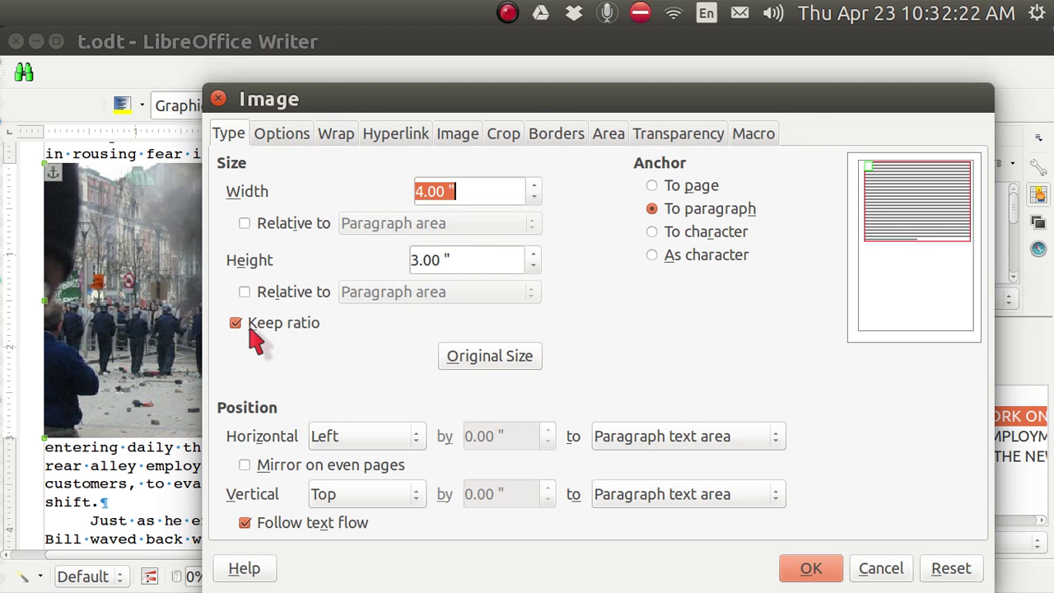
click(219, 99)
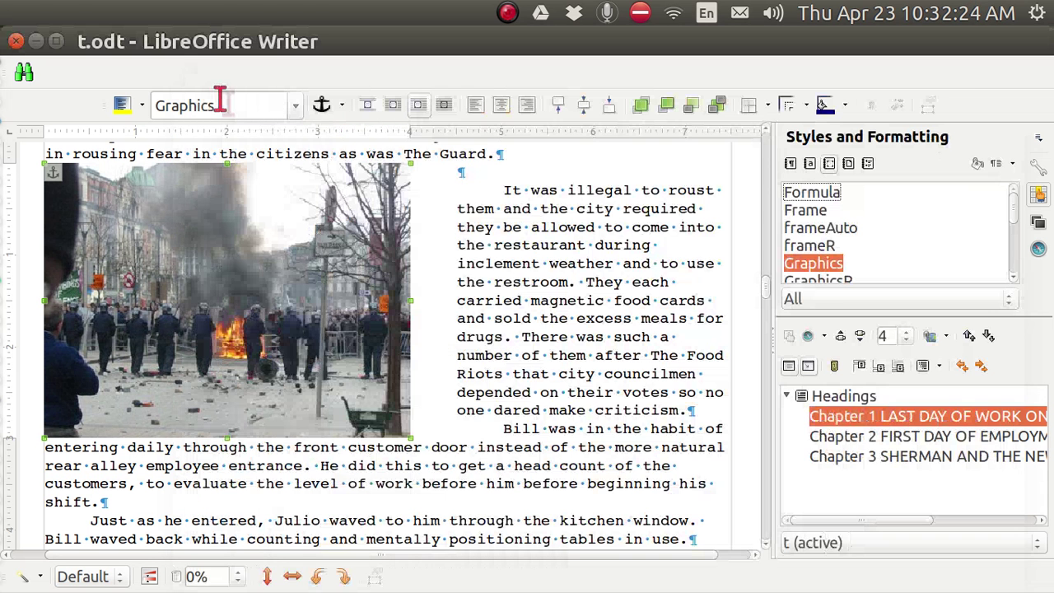
right_click(815, 268)
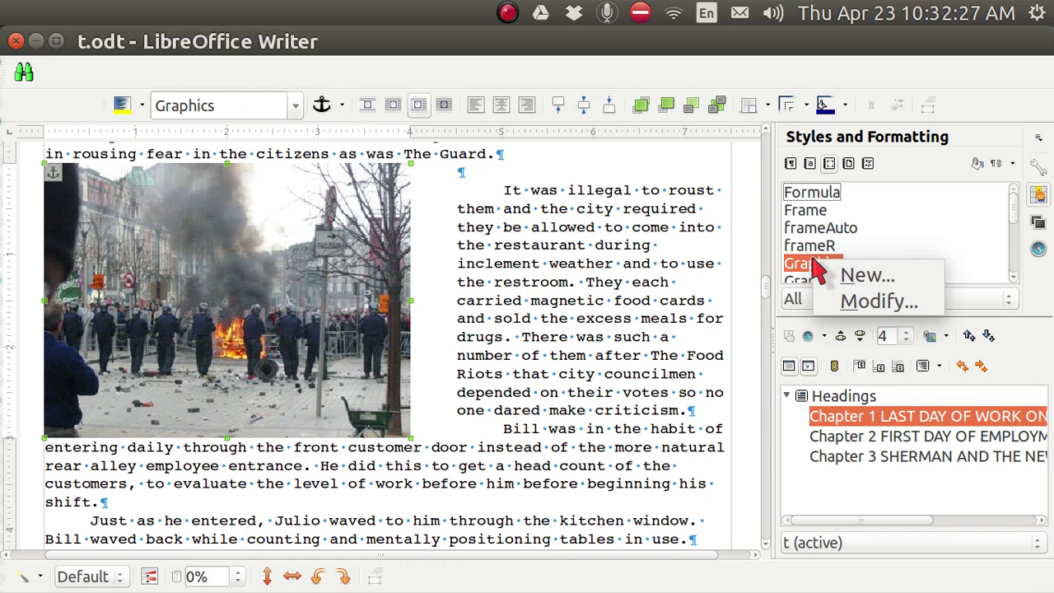
click(847, 302)
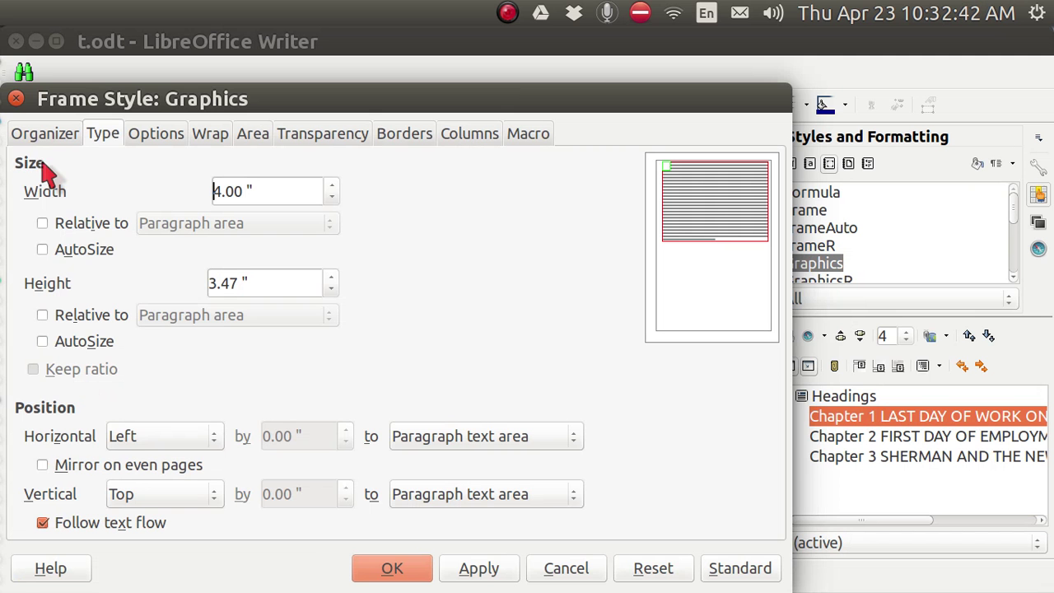
click(16, 98)
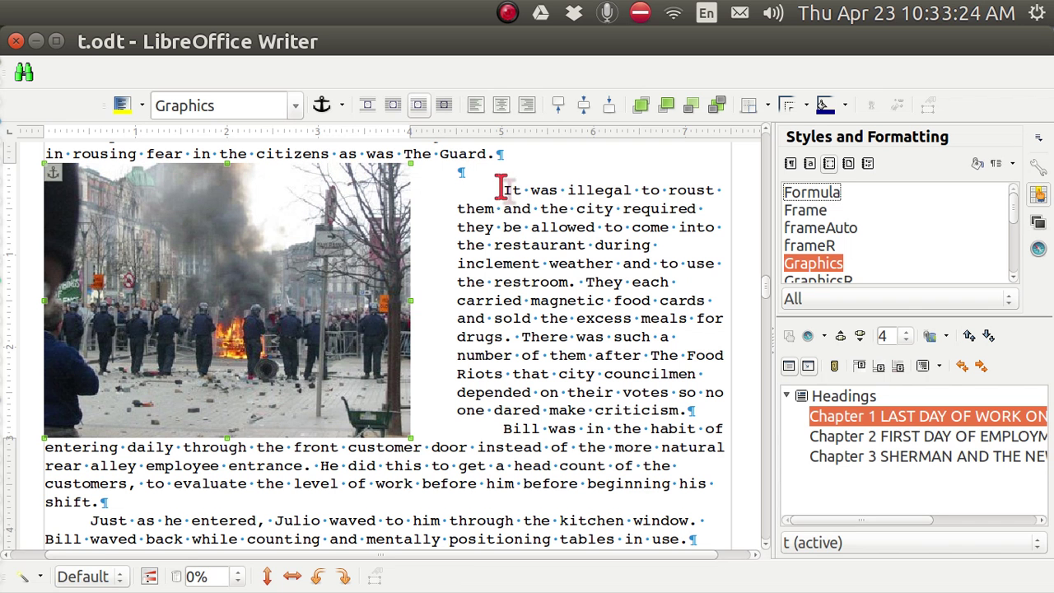
click(504, 189)
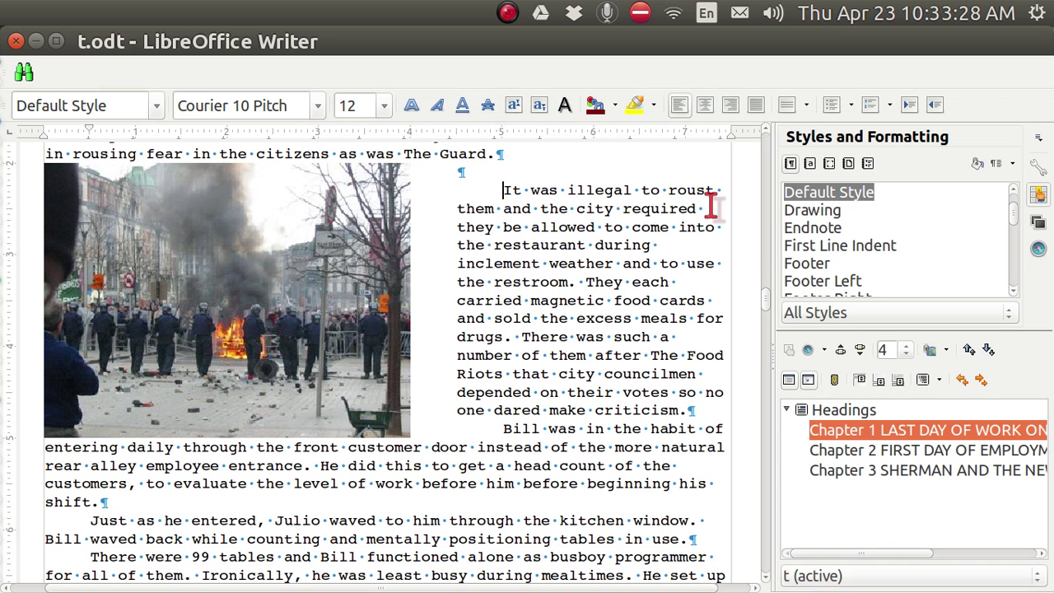
click(795, 202)
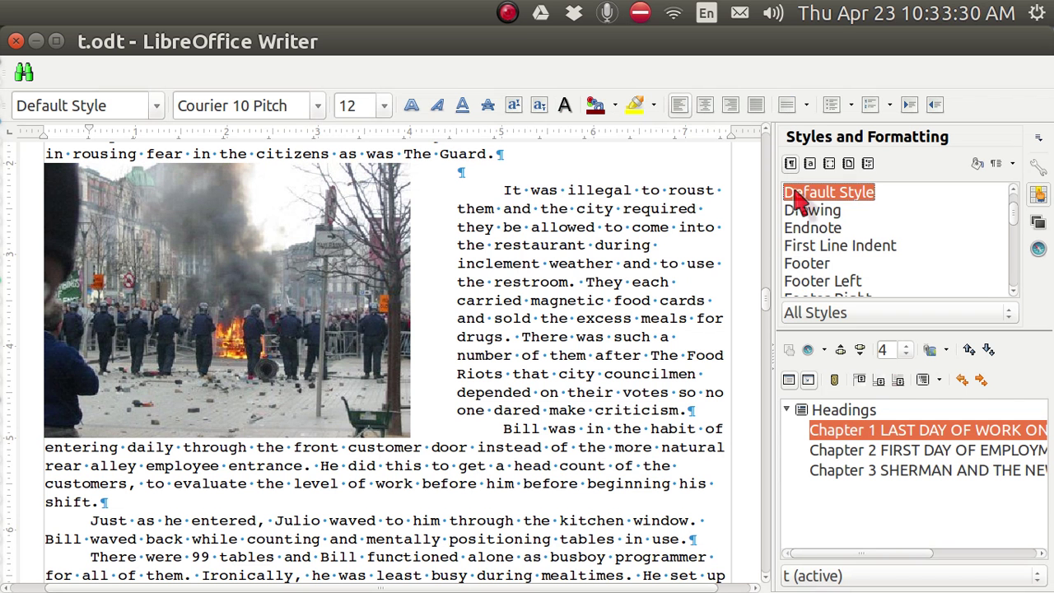
right_click(797, 203)
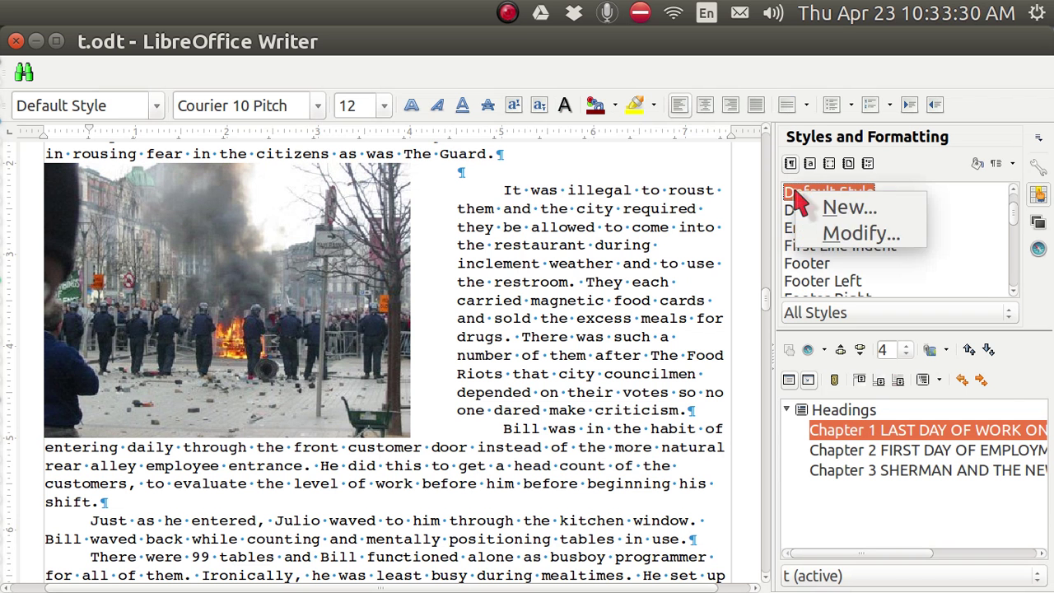
click(823, 233)
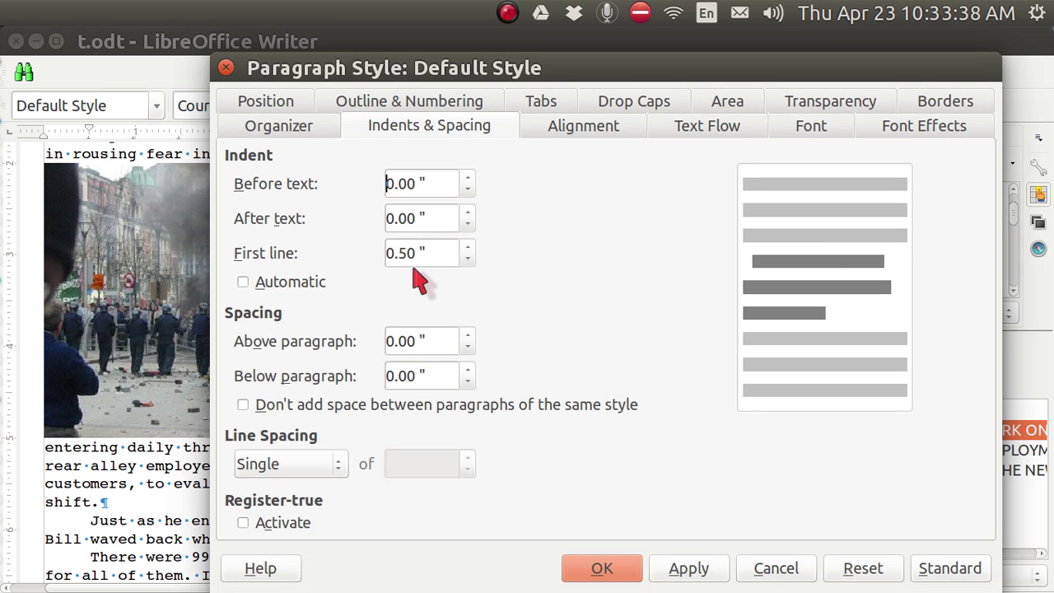
click(226, 70)
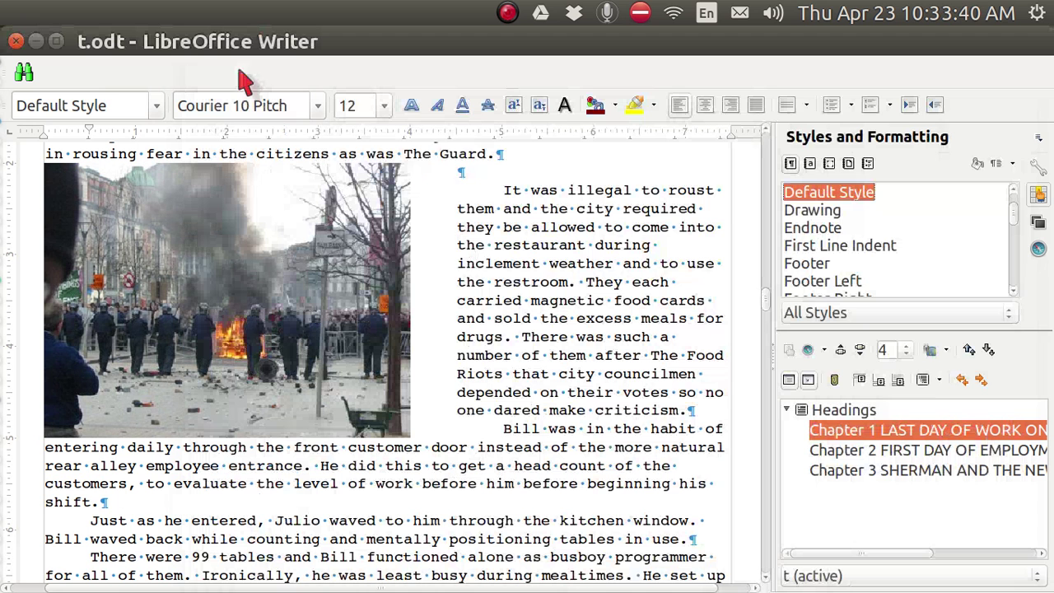
click(500, 189)
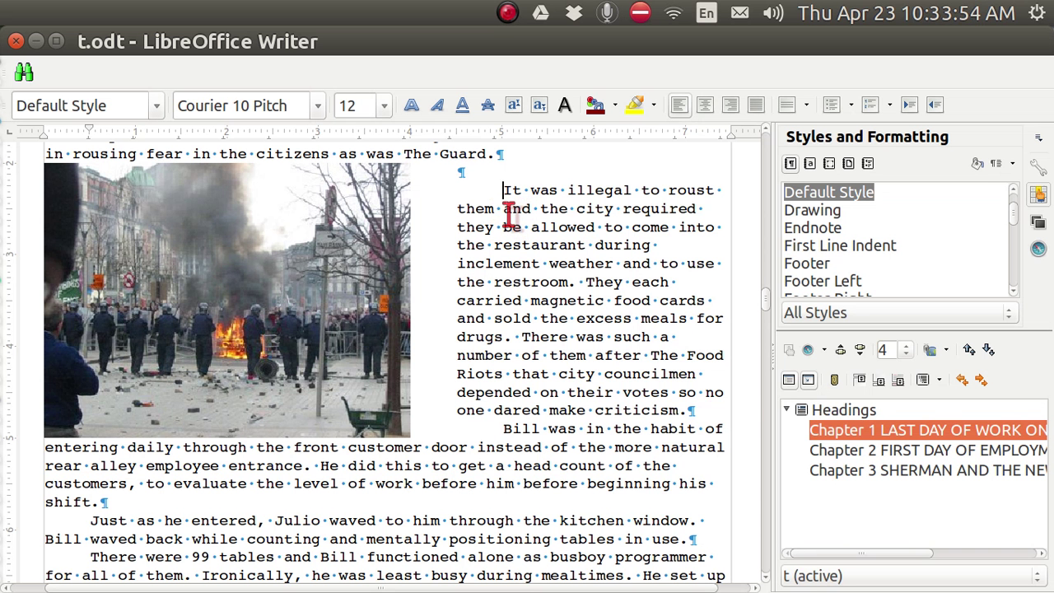
key(Return)
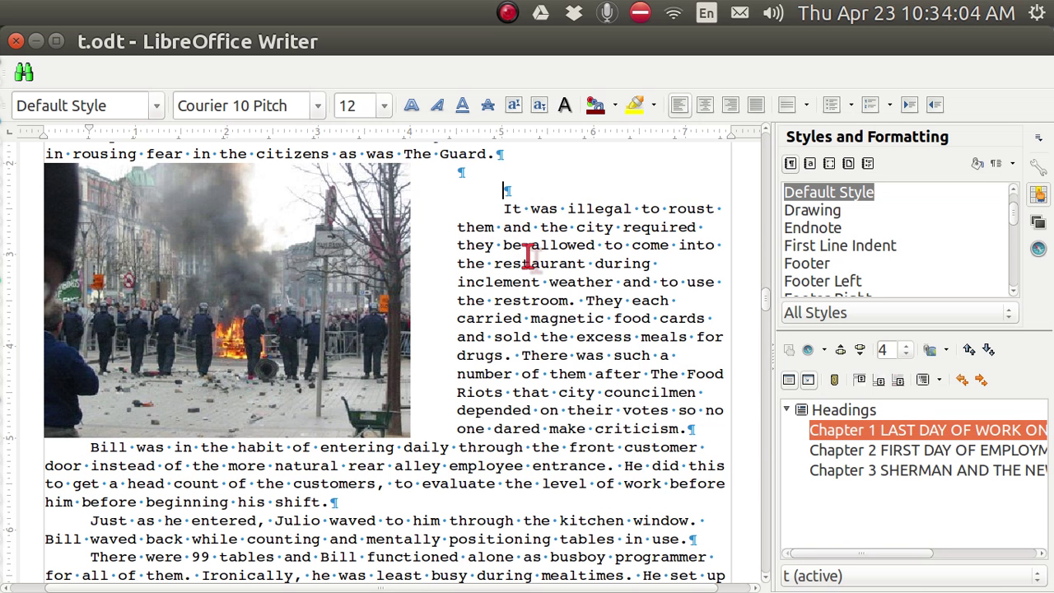
key(BackSpace)
key(Delete)
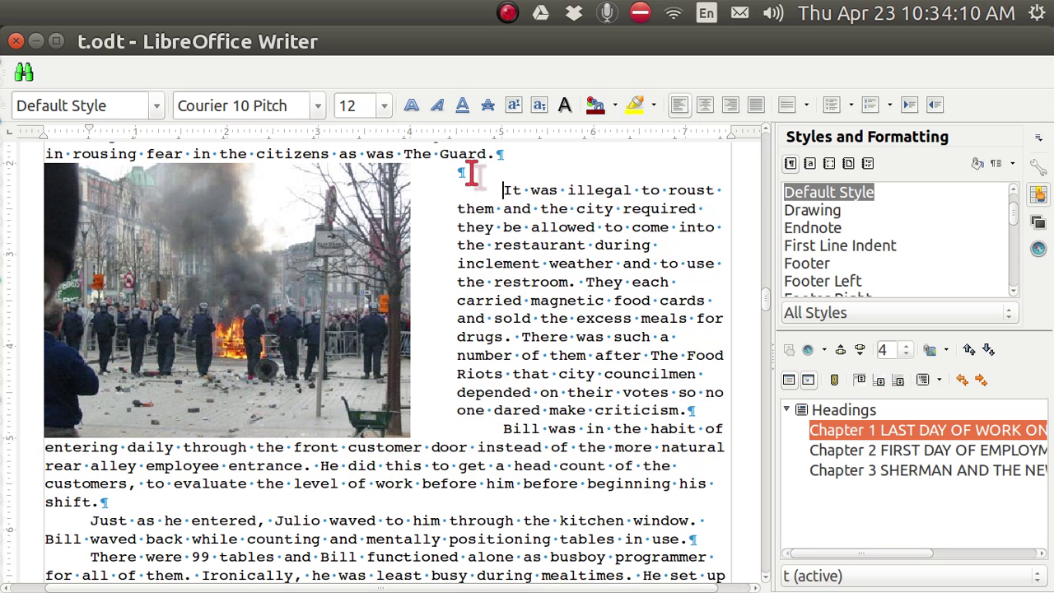
Select the riot photo by its top edge.
click(330, 165)
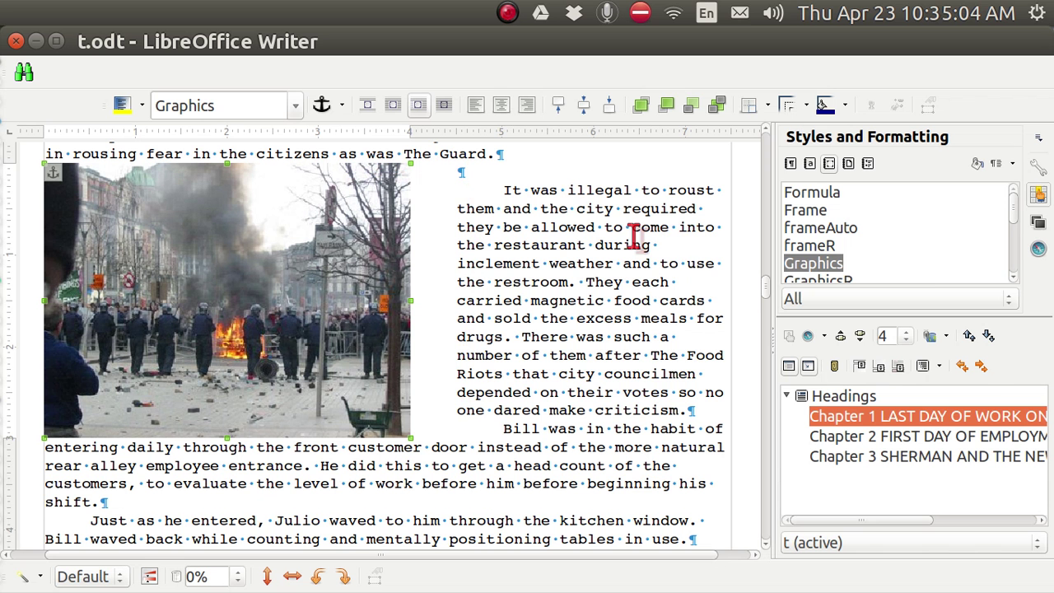
In the Graphics frame style's borders, add top and bottom lines coloured Red.
right_click(796, 272)
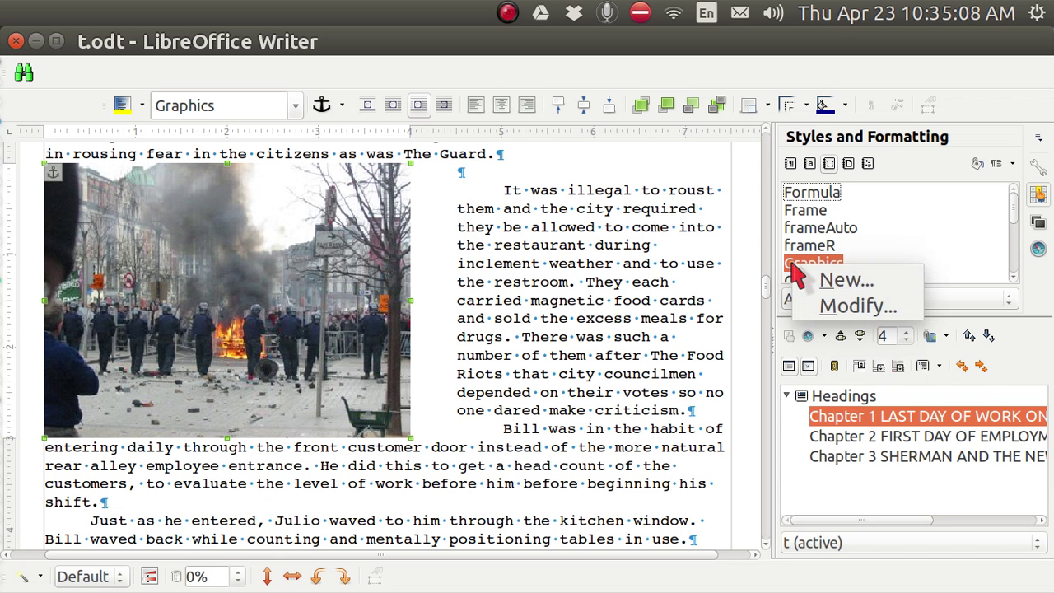
click(823, 306)
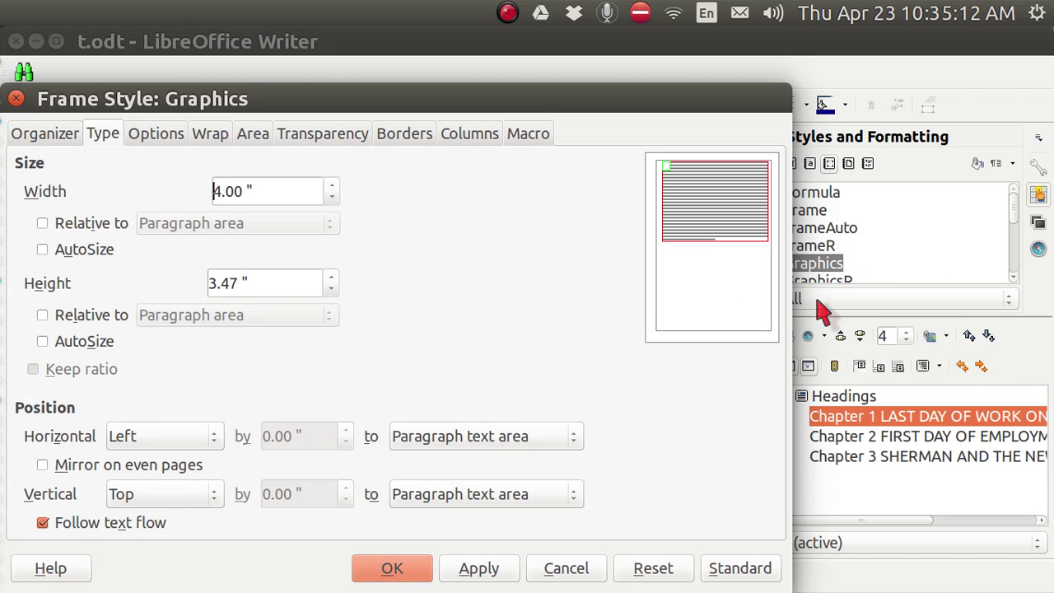
click(408, 144)
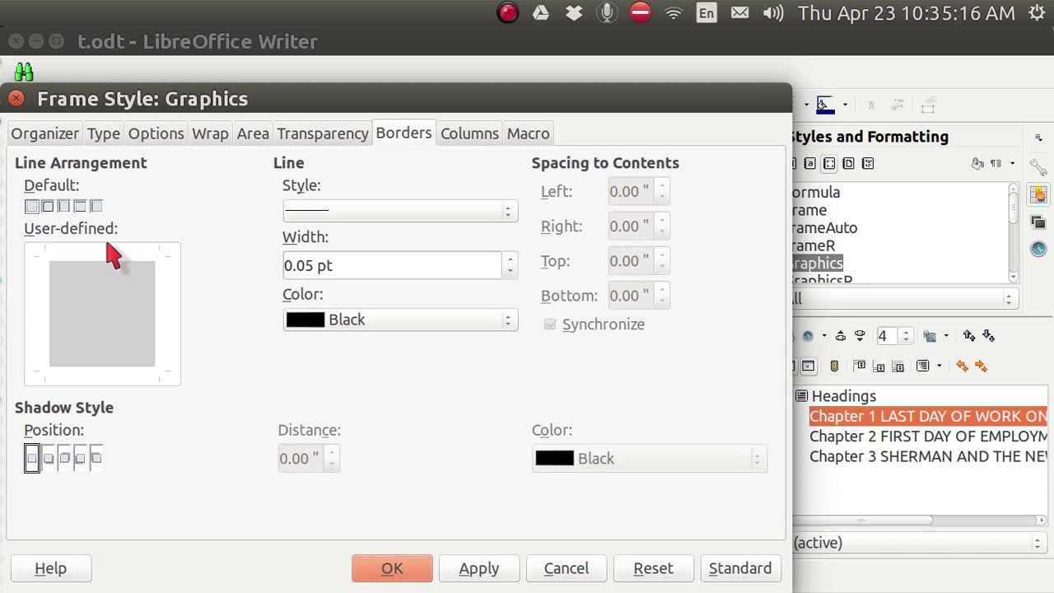
click(111, 258)
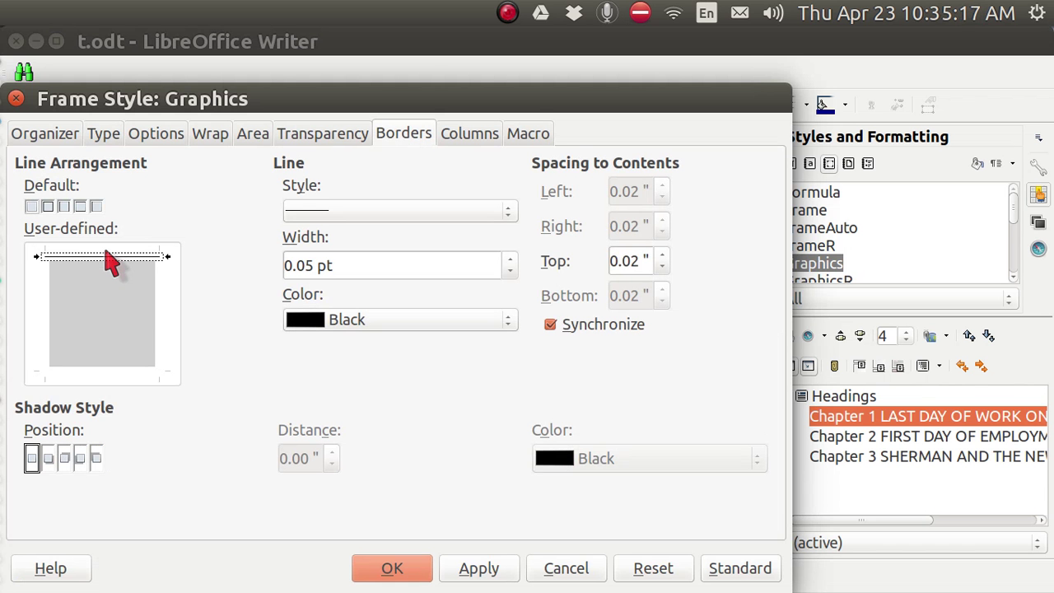
click(107, 372)
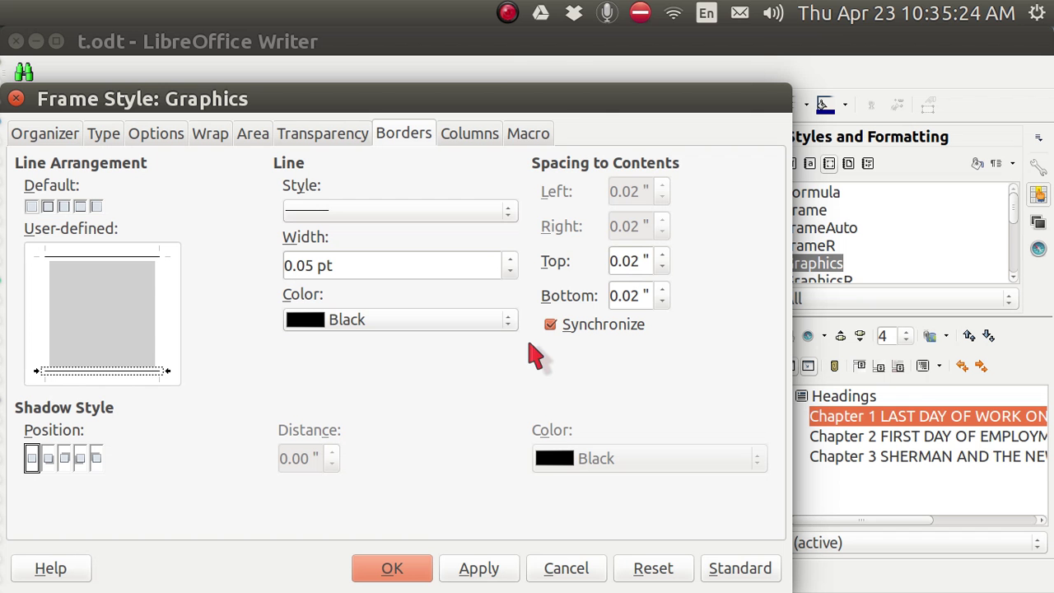
click(506, 321)
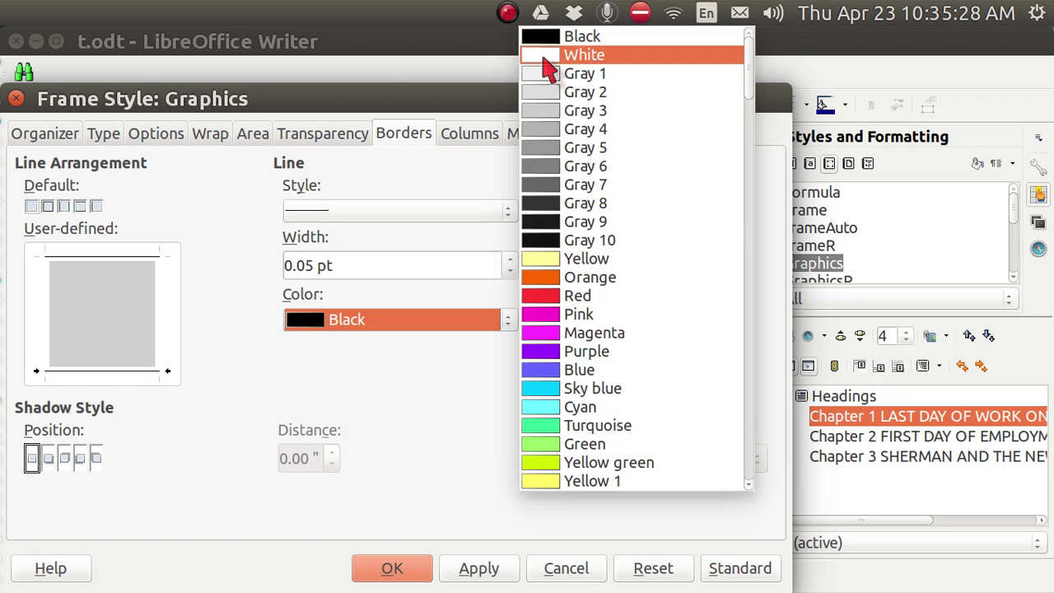
click(547, 58)
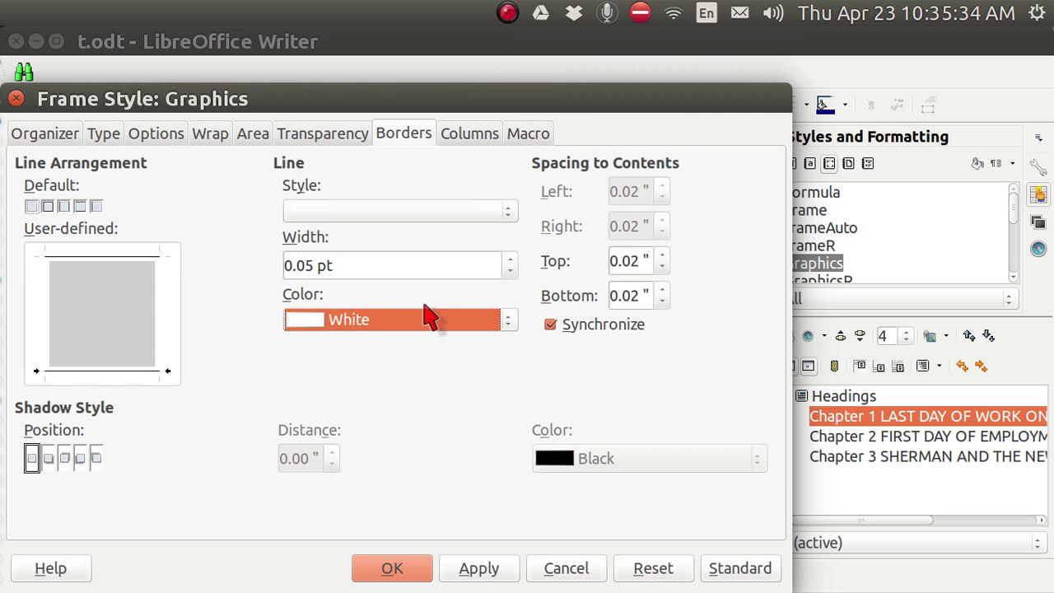
click(510, 320)
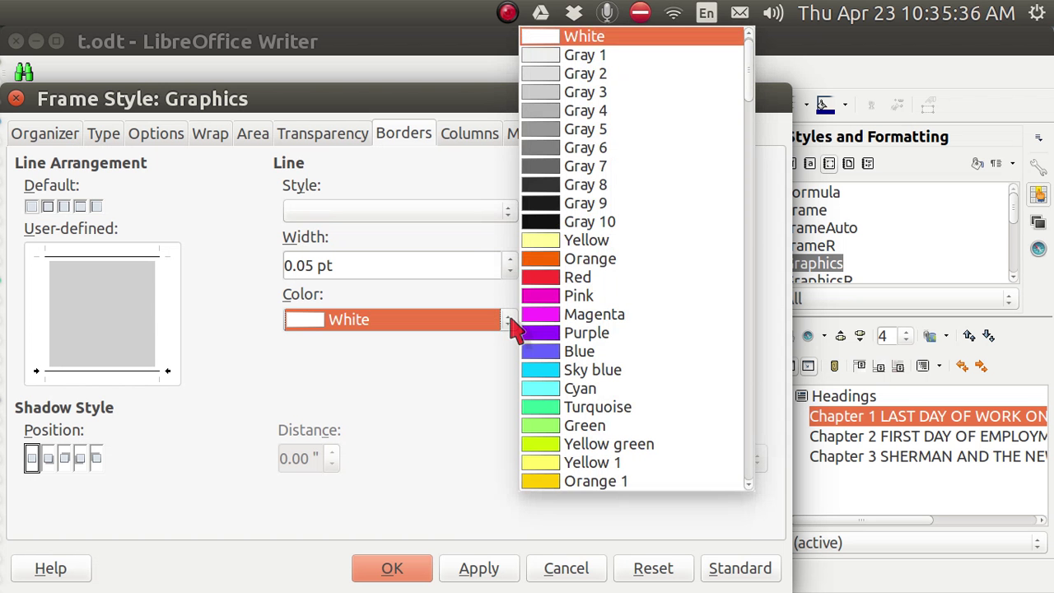
click(537, 280)
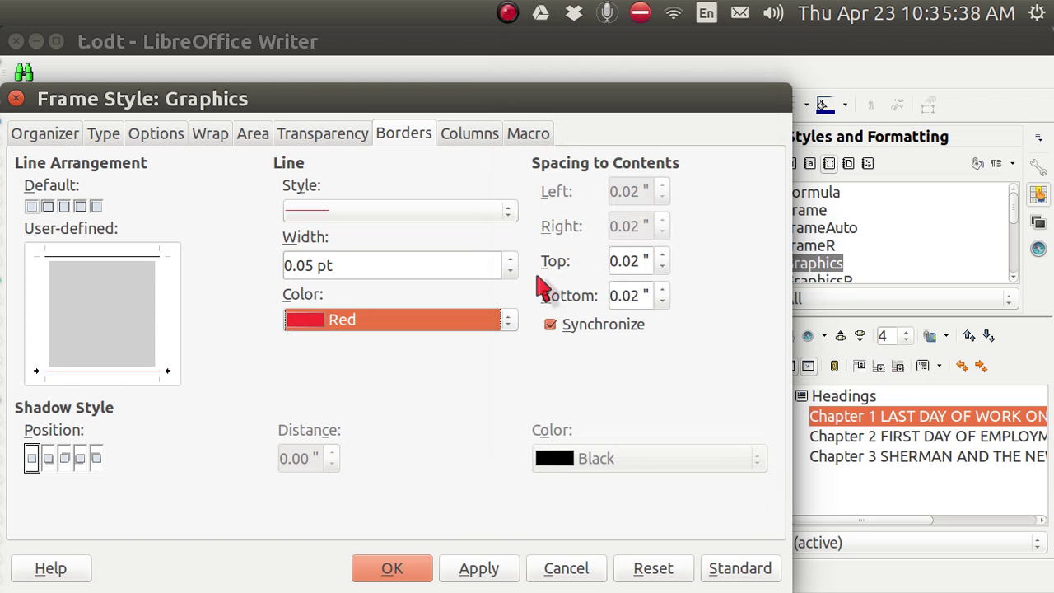
Set spacing to contents to 0.20" and line width to 2 pt, then apply and confirm.
click(663, 257)
click(662, 257)
click(663, 257)
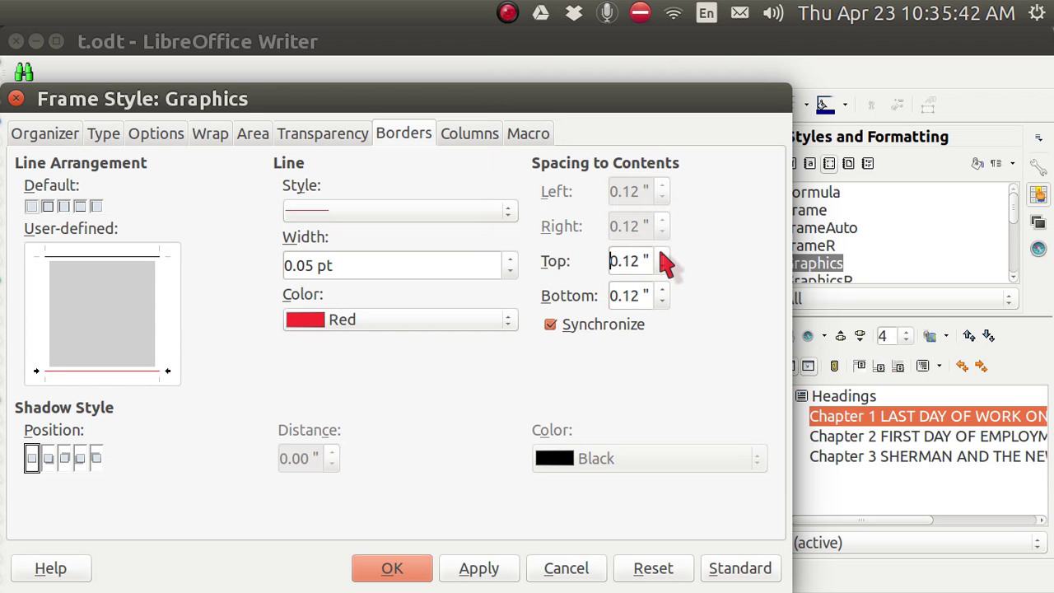
click(662, 256)
click(661, 256)
click(661, 256)
click(661, 256)
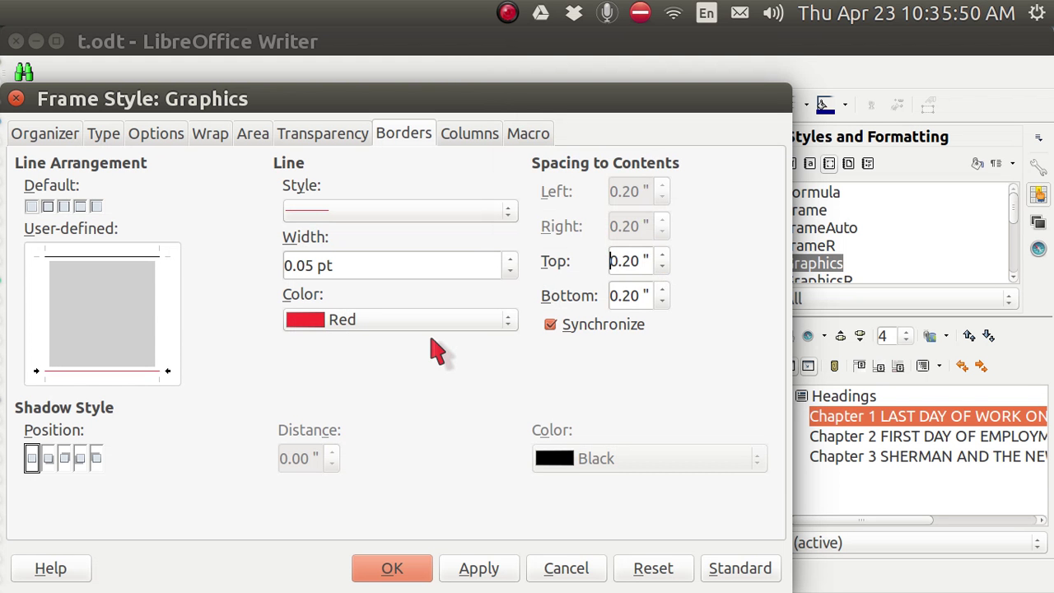
click(316, 266)
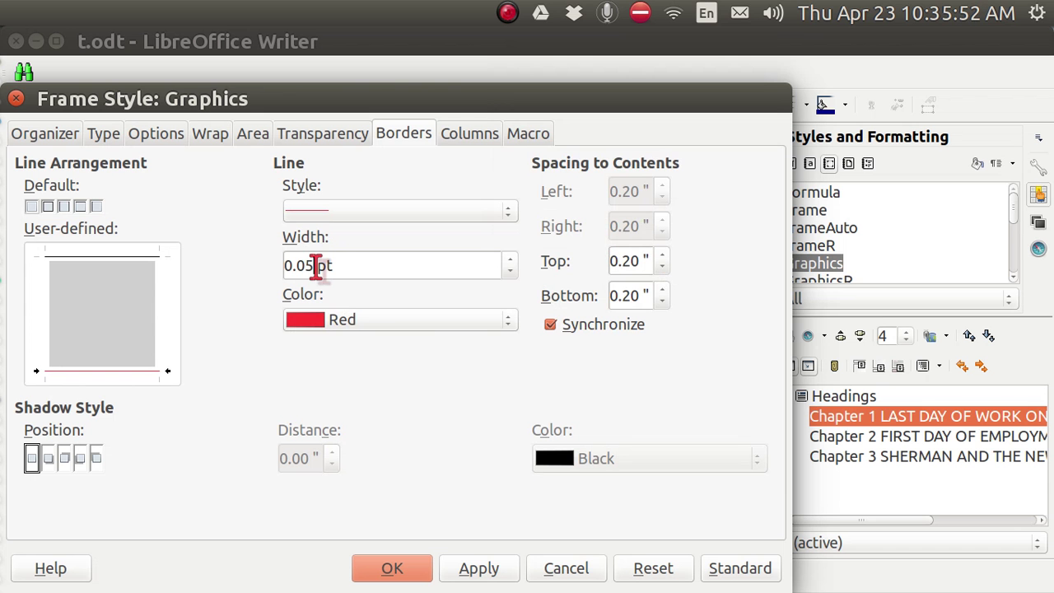
key(BackSpace)
key(BackSpace)
key(BackSpace)
key(BackSpace)
text(2)
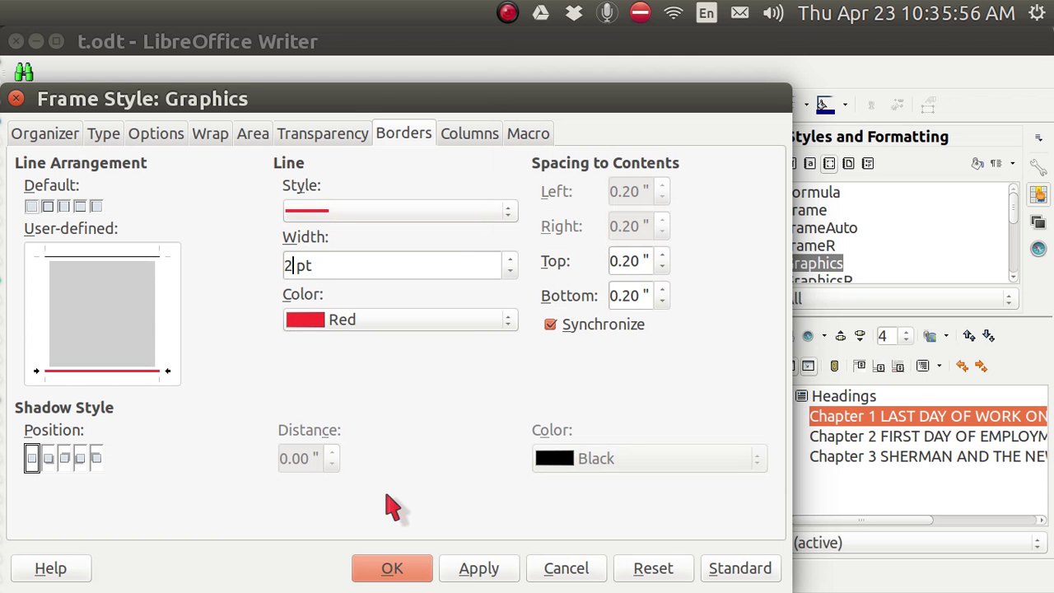
click(476, 570)
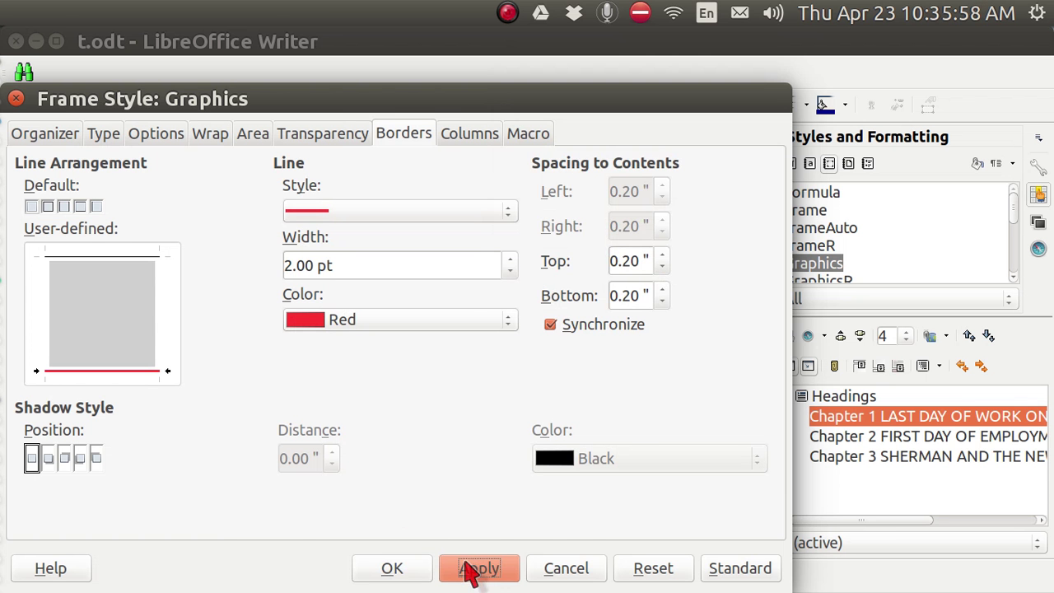
click(416, 569)
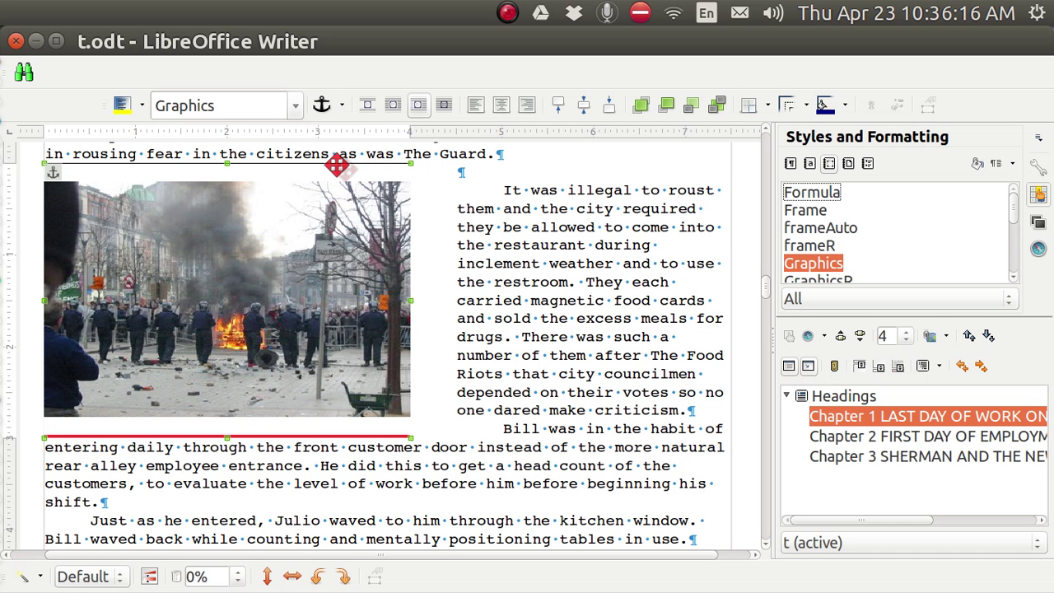
Modify the Graphics frame style to have no borders.
right_click(821, 275)
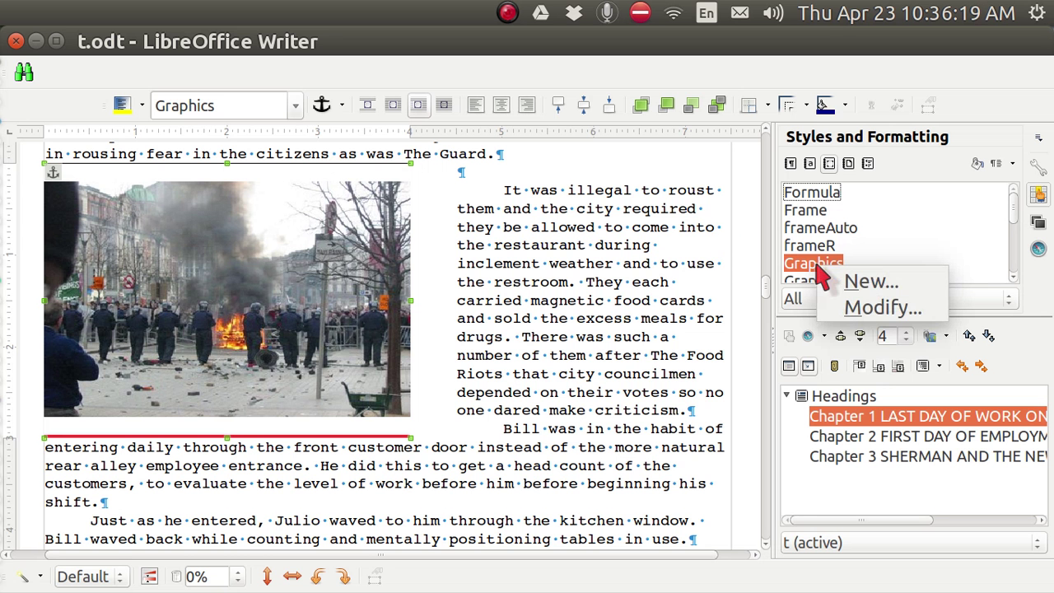
click(848, 309)
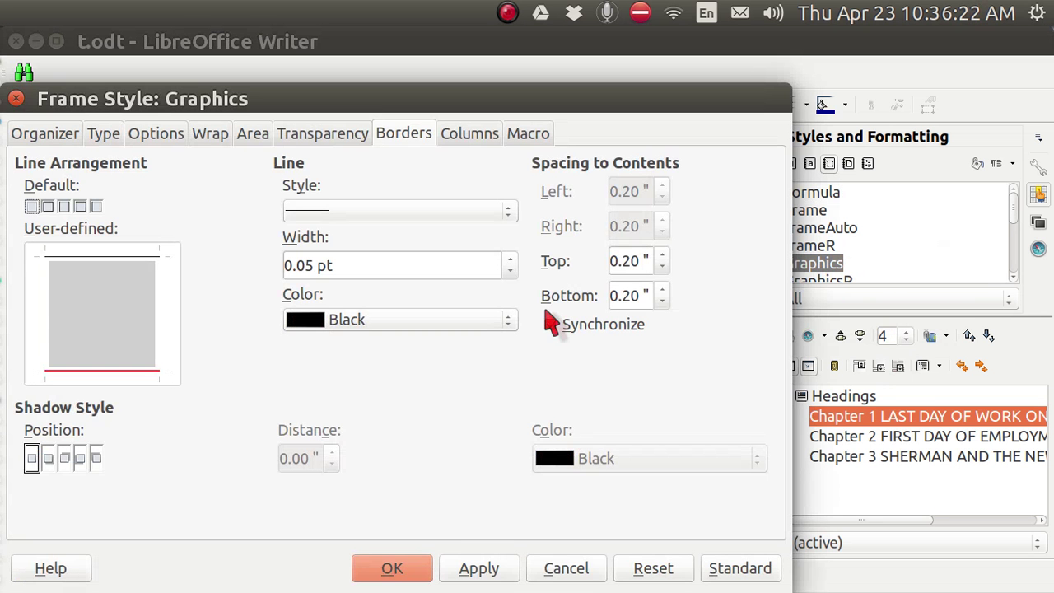
click(31, 206)
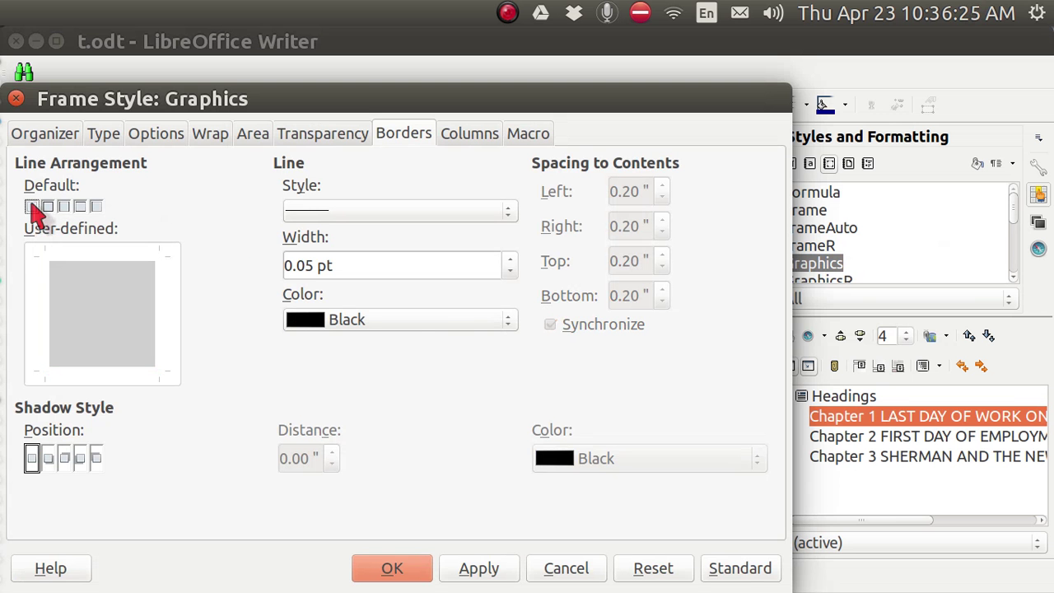
Set the Graphics style's top and bottom wrap spacing to 0.50" and confirm.
click(211, 140)
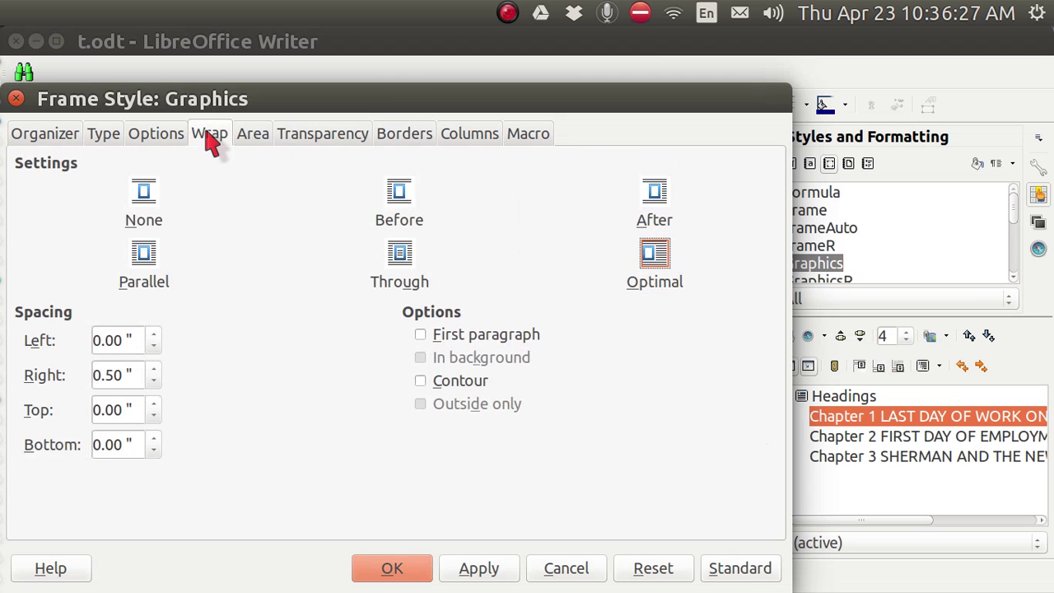
click(153, 403)
click(154, 404)
click(154, 404)
click(154, 404)
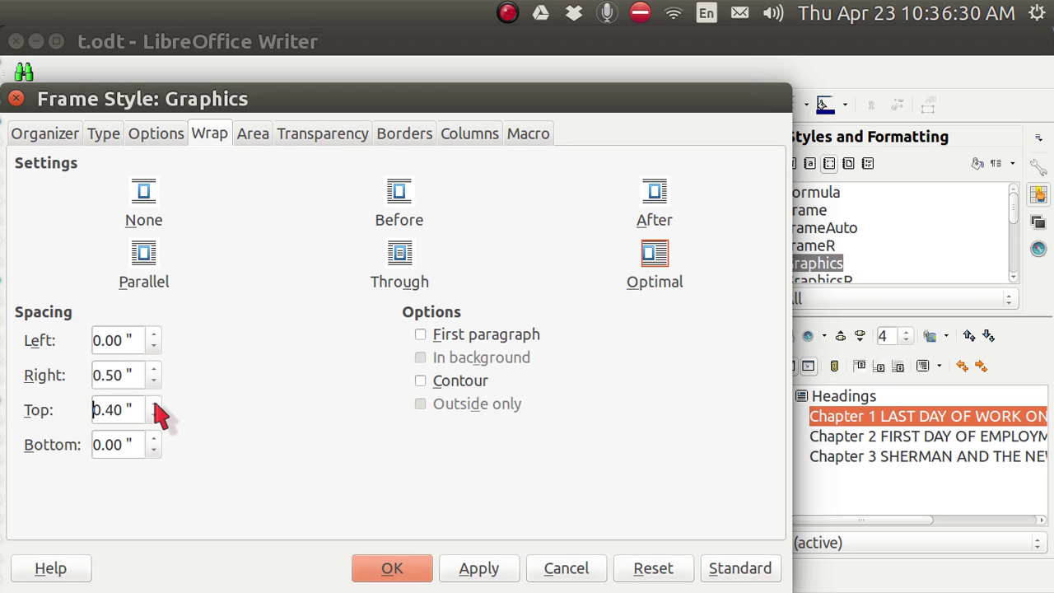
click(154, 405)
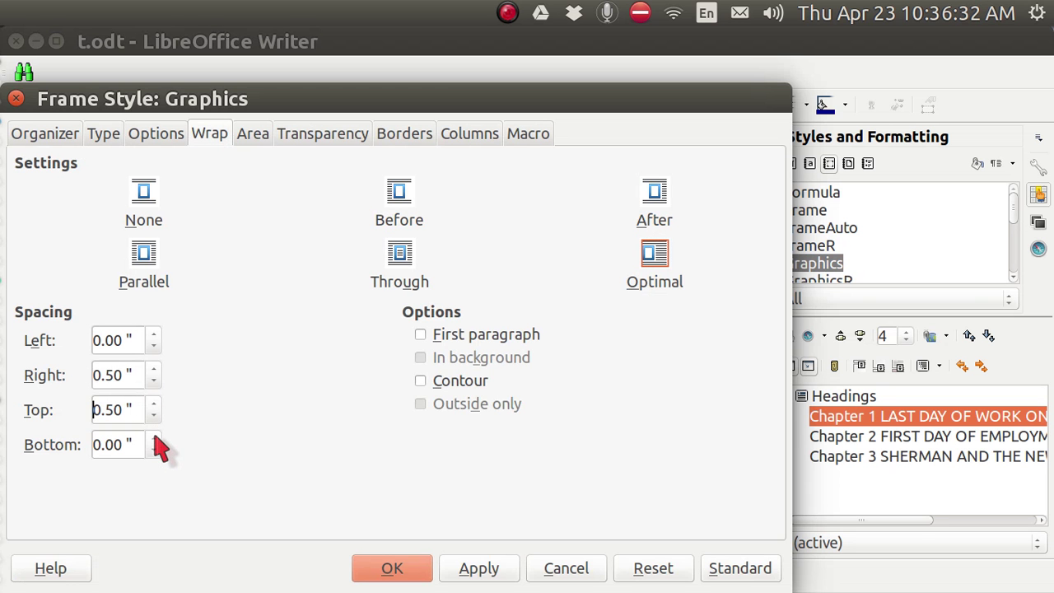
click(154, 440)
click(154, 439)
click(155, 440)
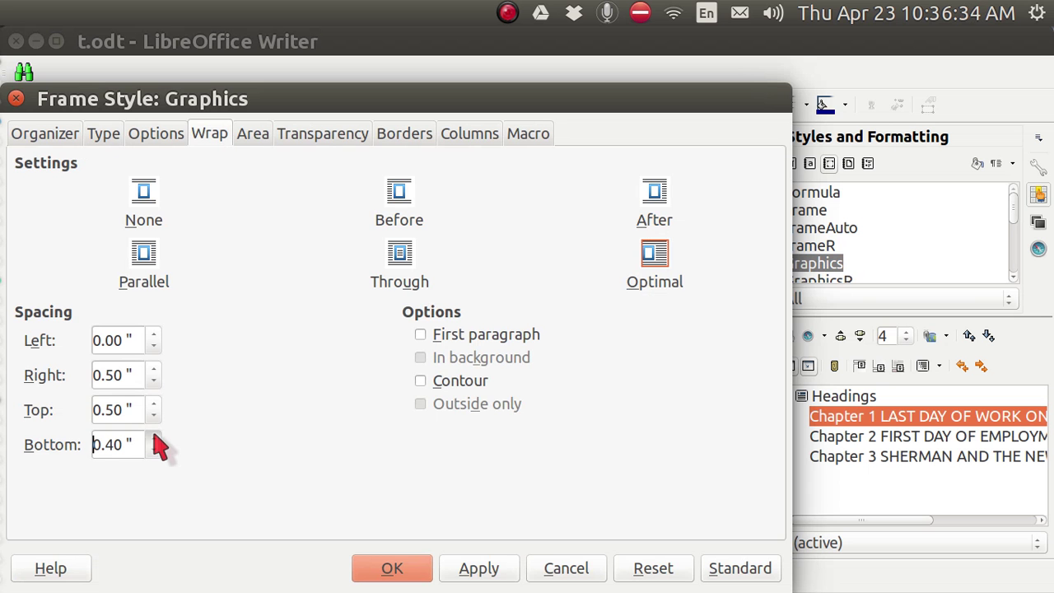
click(154, 439)
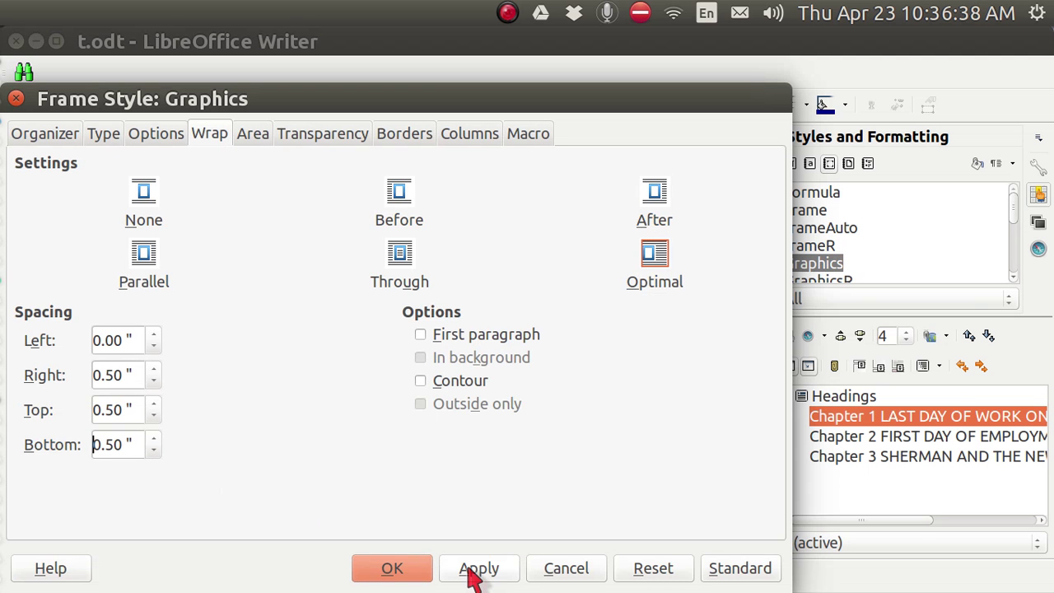
click(470, 572)
click(394, 570)
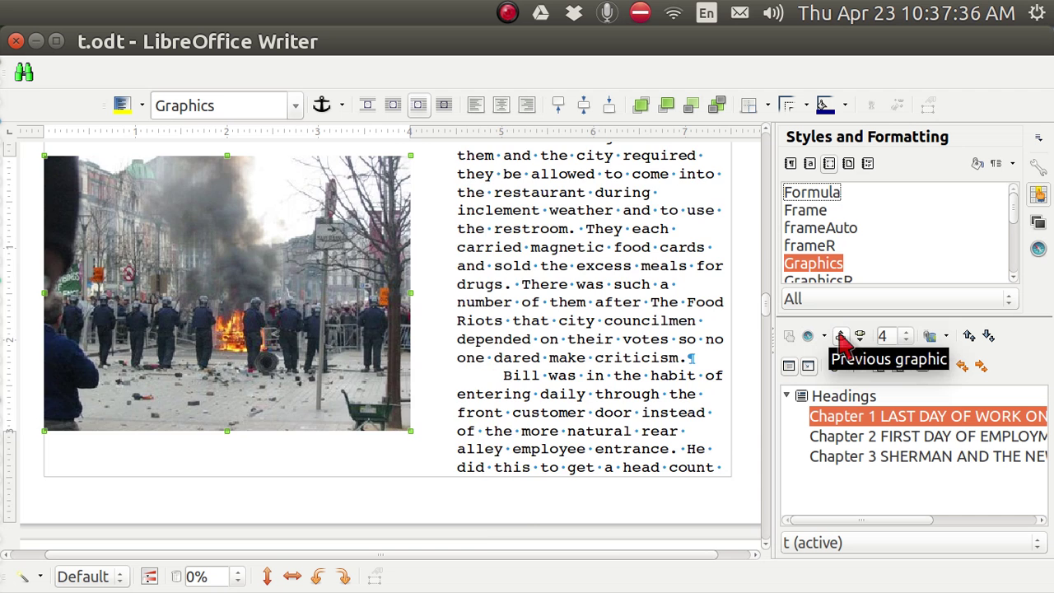
Step back through the previous images to the soldier photo using the Navigator, then close the Navigation toolbar.
click(842, 338)
click(842, 337)
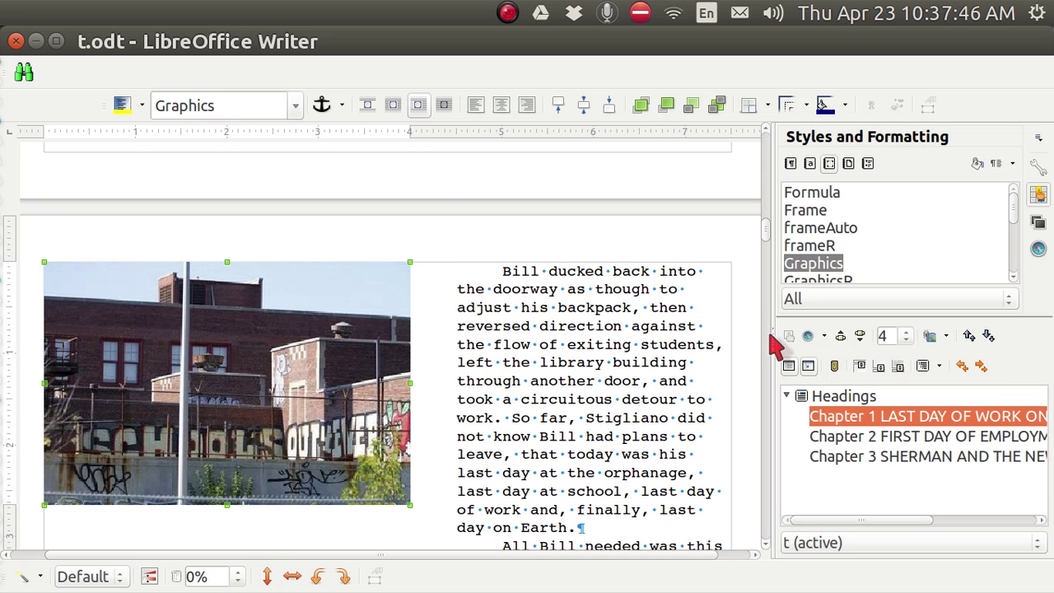
click(841, 338)
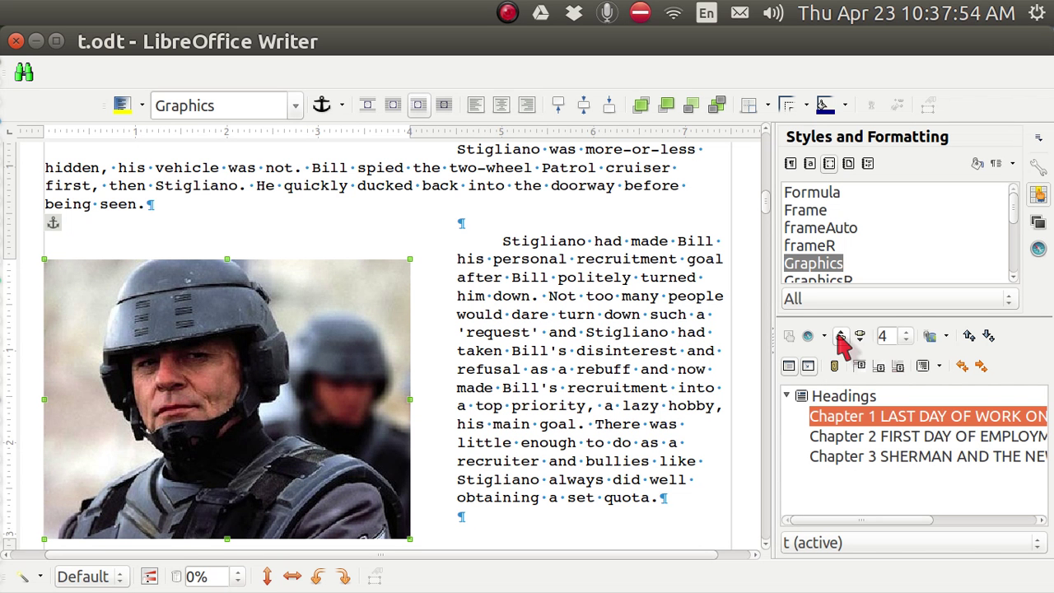
click(810, 338)
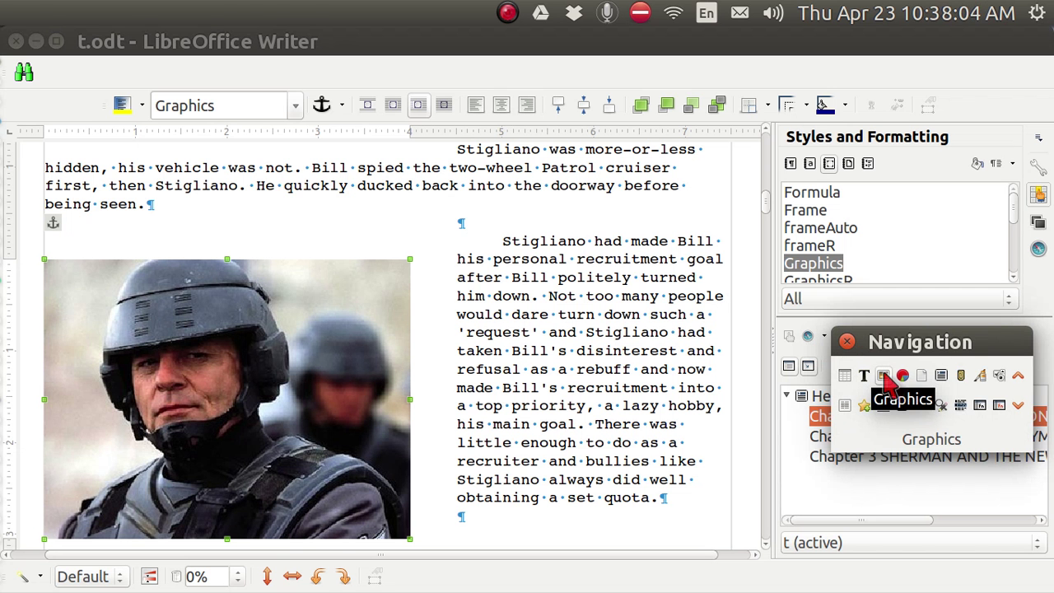
click(847, 342)
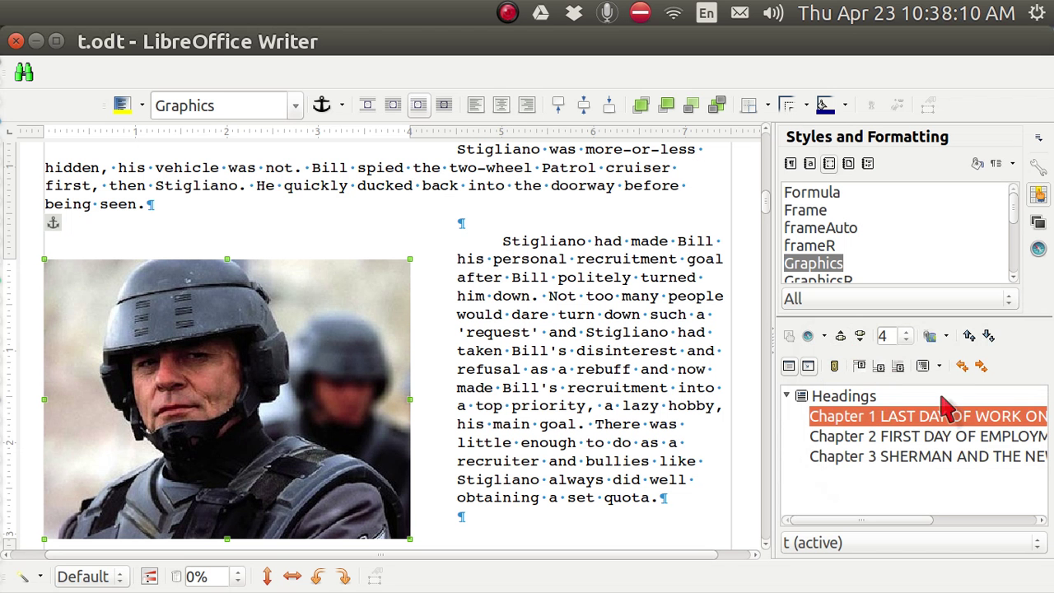
mouse_move(206, 41)
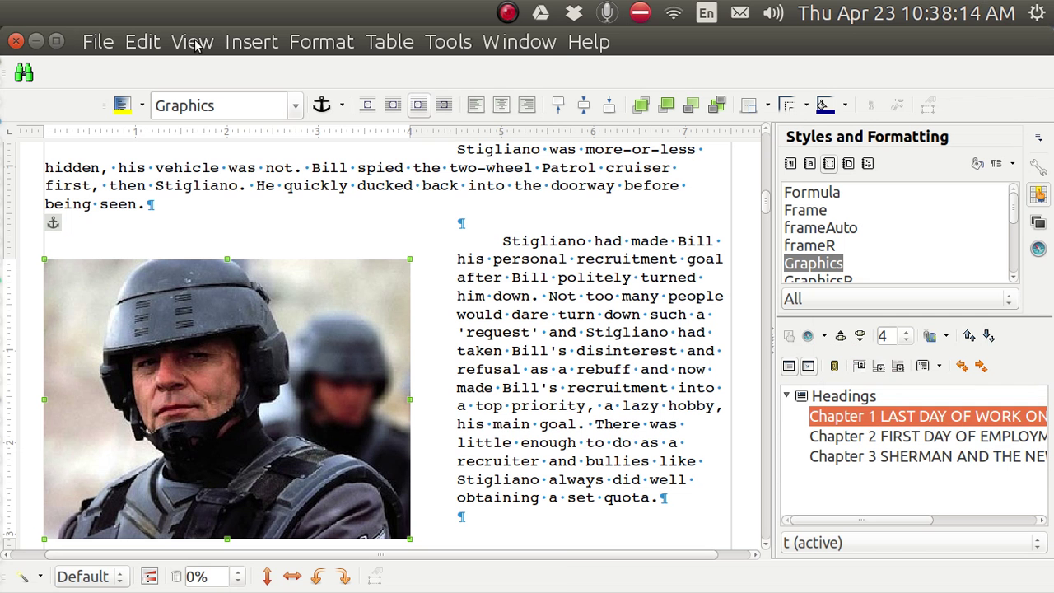
click(195, 42)
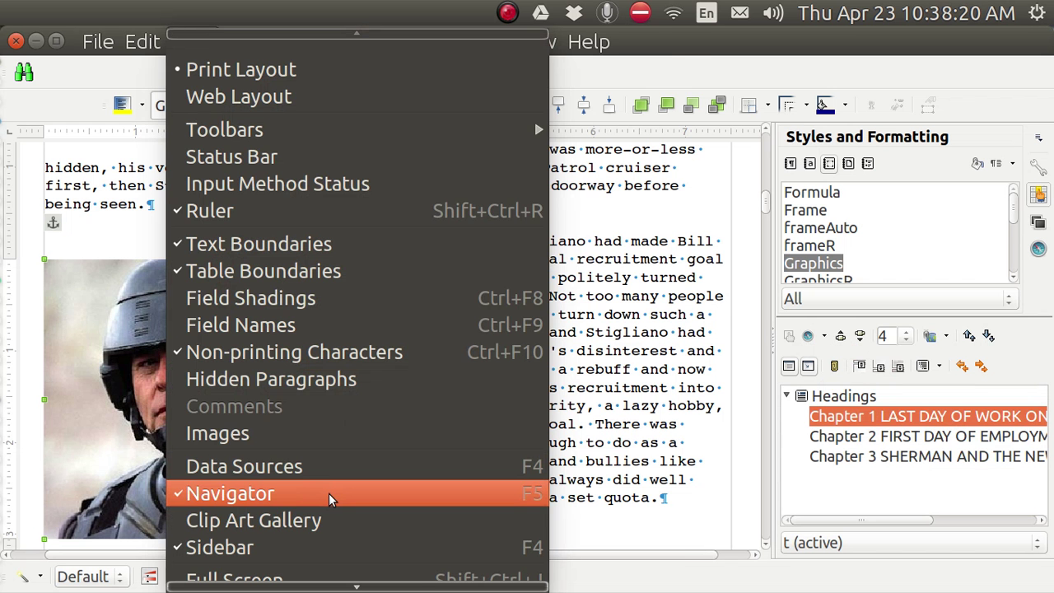
mouse_move(275, 29)
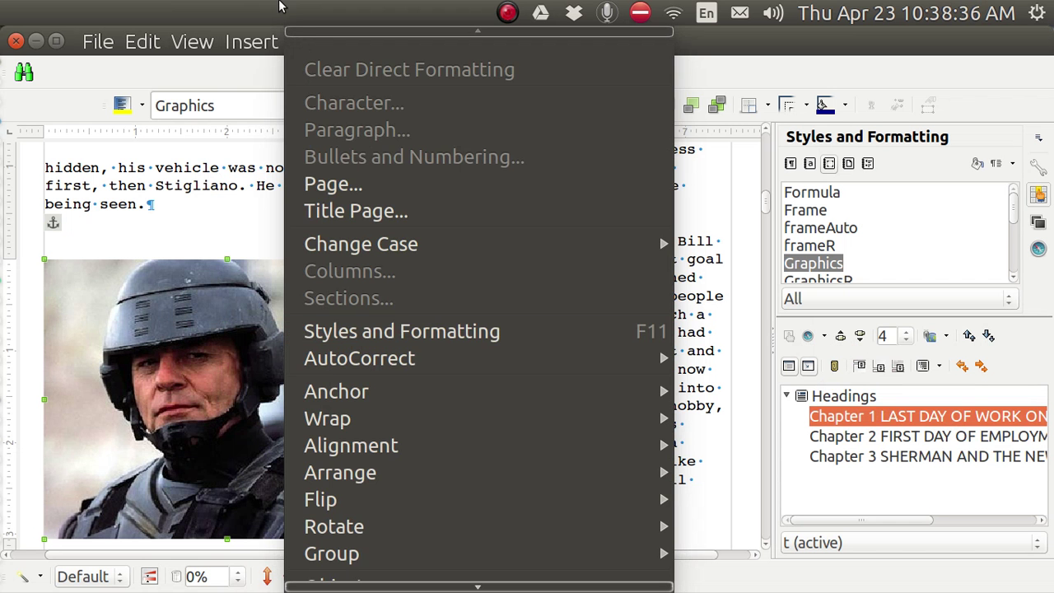
mouse_move(247, 40)
mouse_move(204, 35)
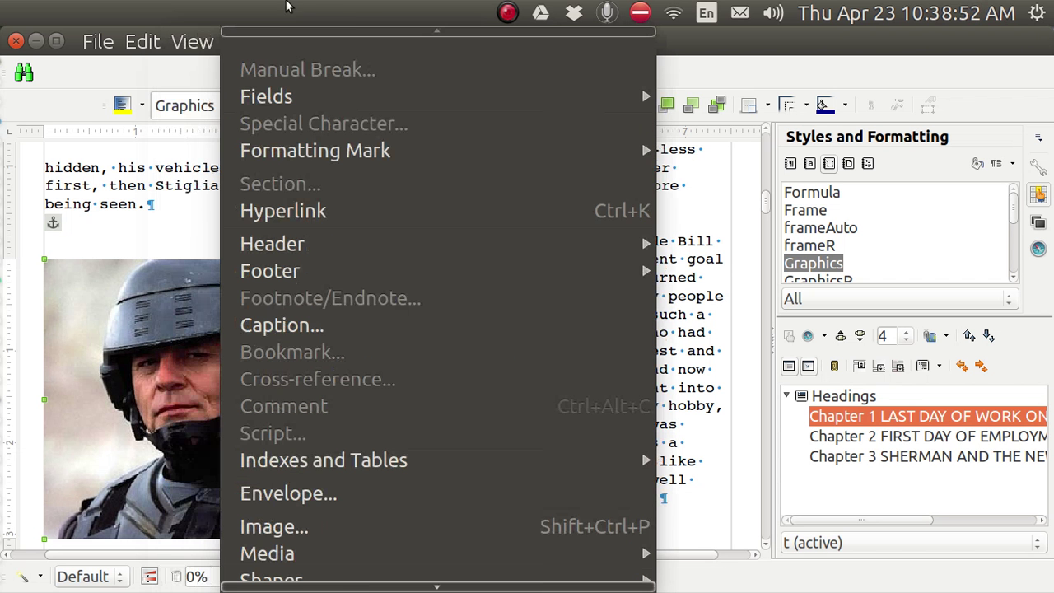
key(Left)
click(157, 84)
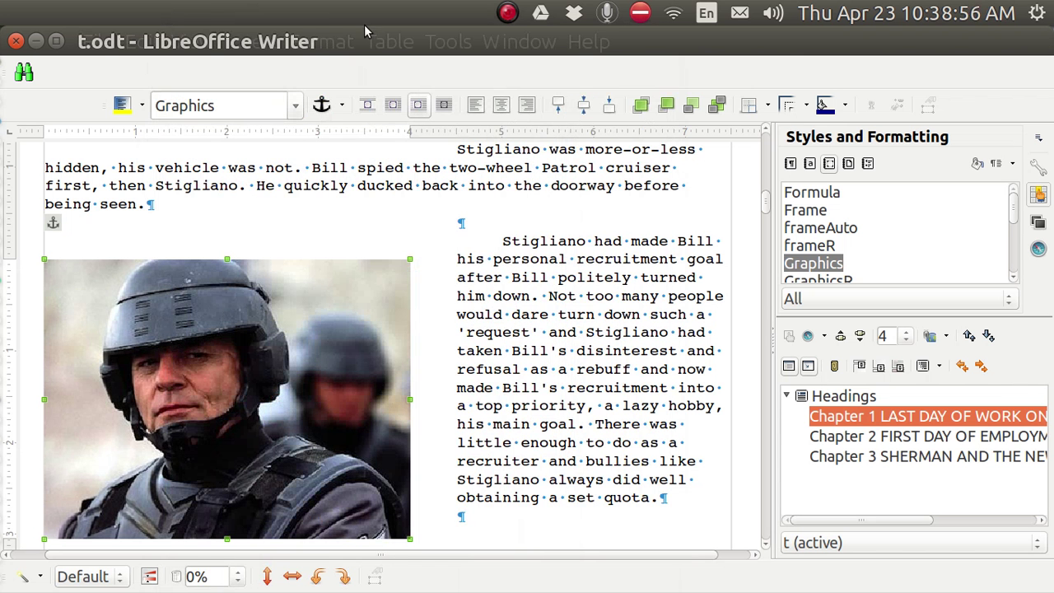
click(452, 43)
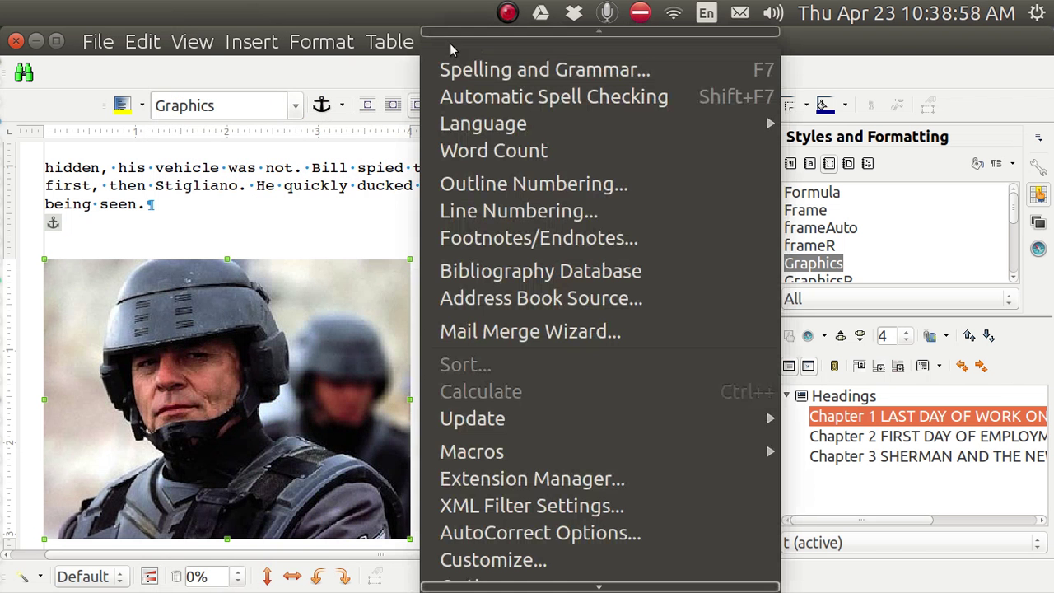
click(519, 562)
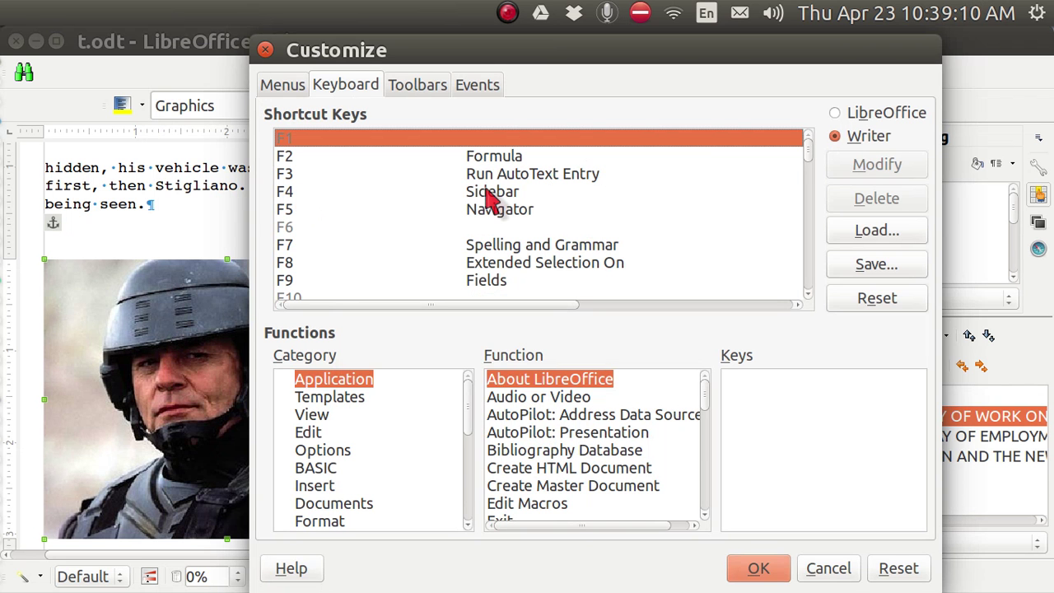
click(265, 51)
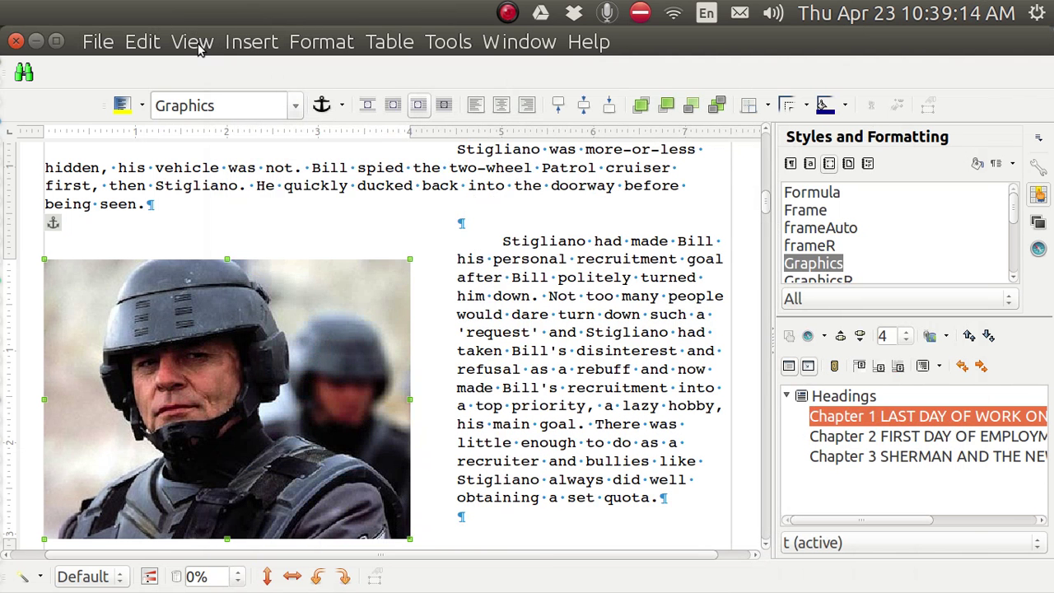
Toggle sidebar decks with F5, F11 and Ctrl+F5 until the image Properties deck shows.
click(195, 43)
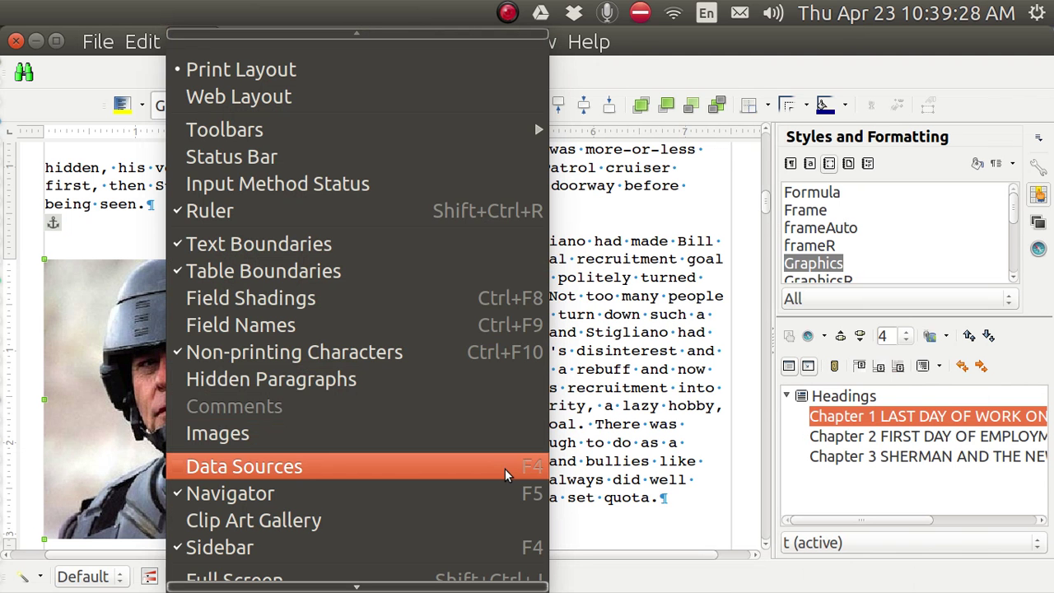
click(669, 333)
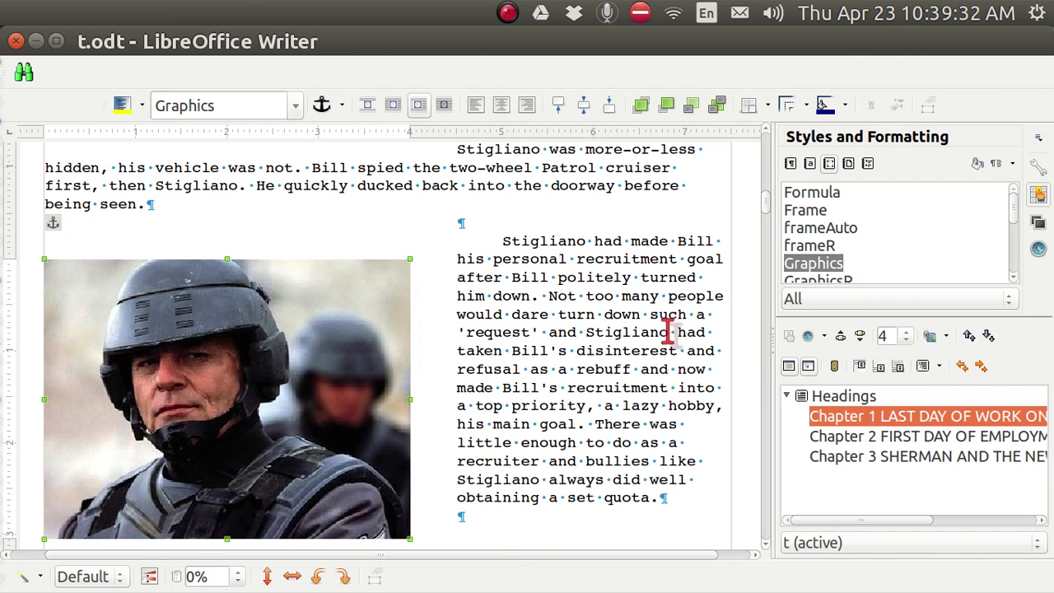
key(F5)
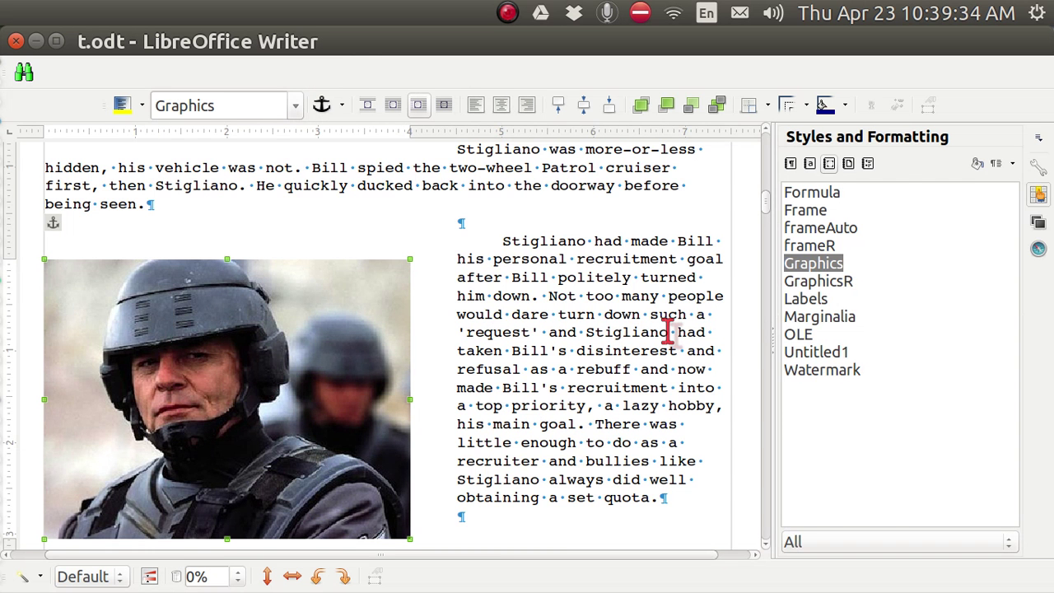
key(F11)
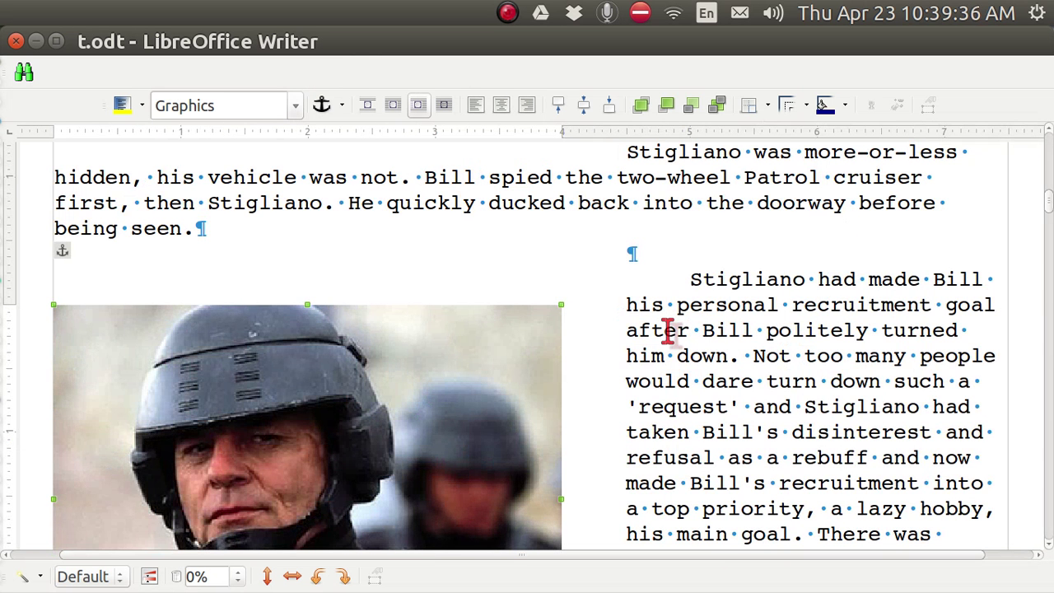
key(ctrl+F5)
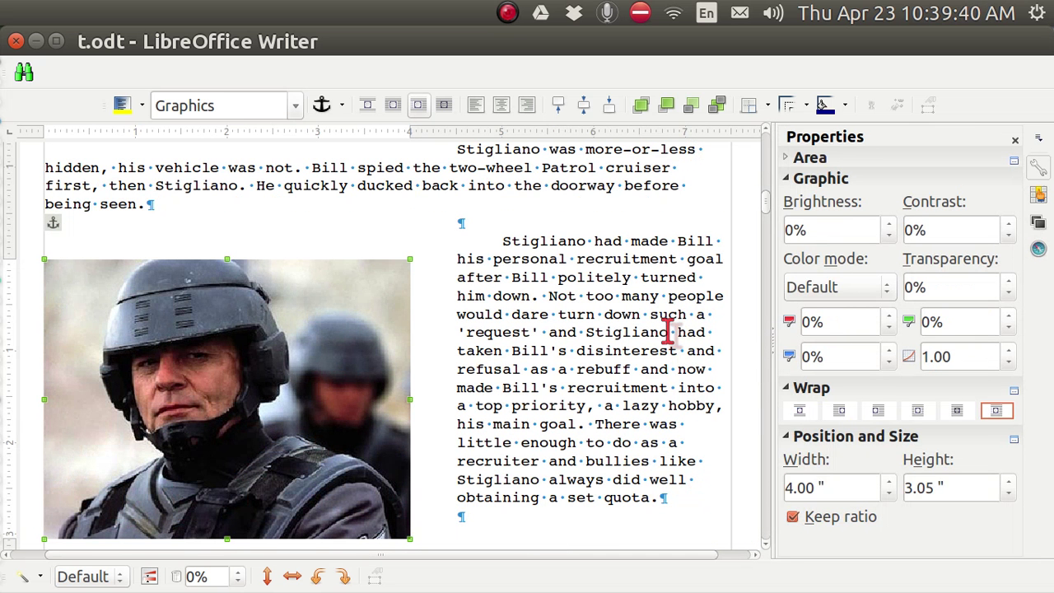
key(F5)
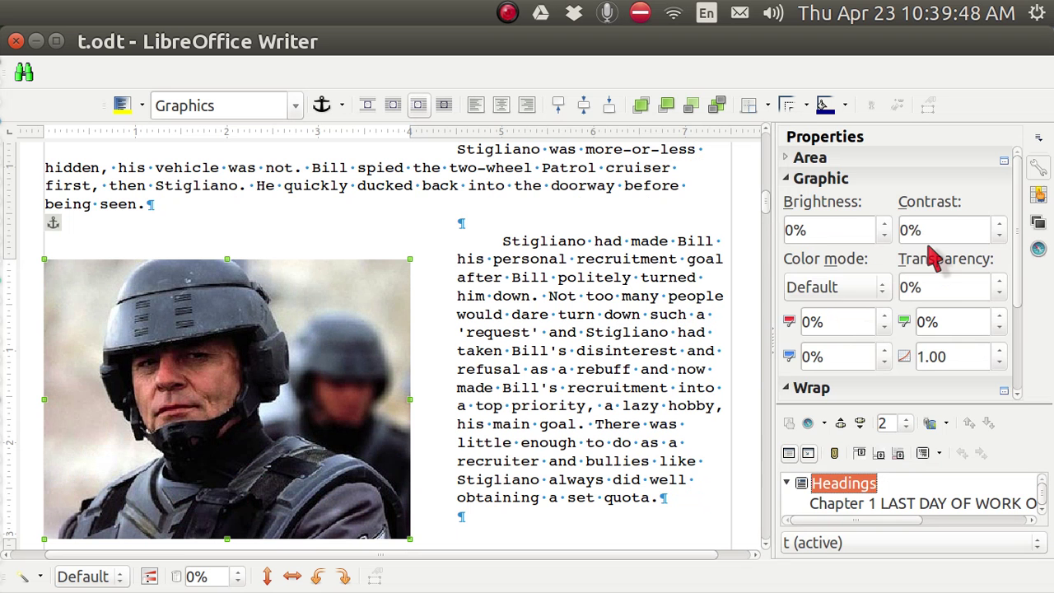
key(F11)
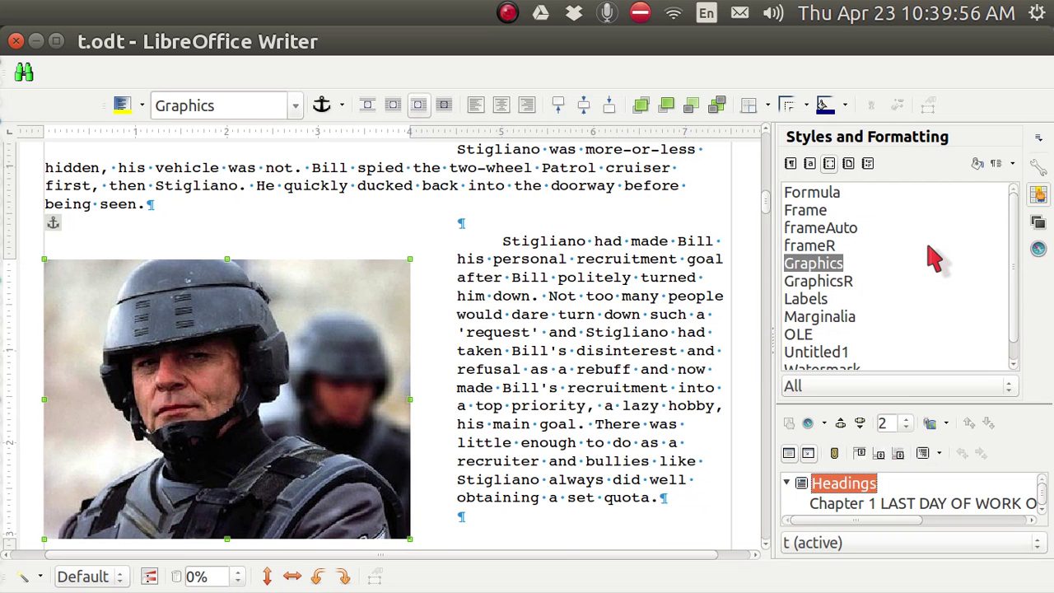
key(F5)
key(ctrl+F5)
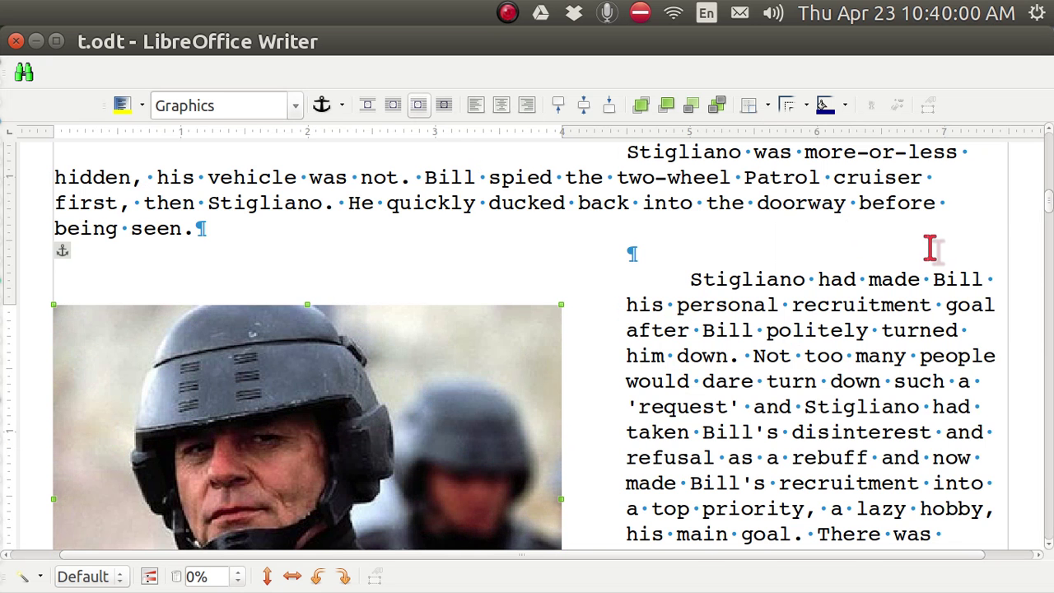
key(ctrl+F5)
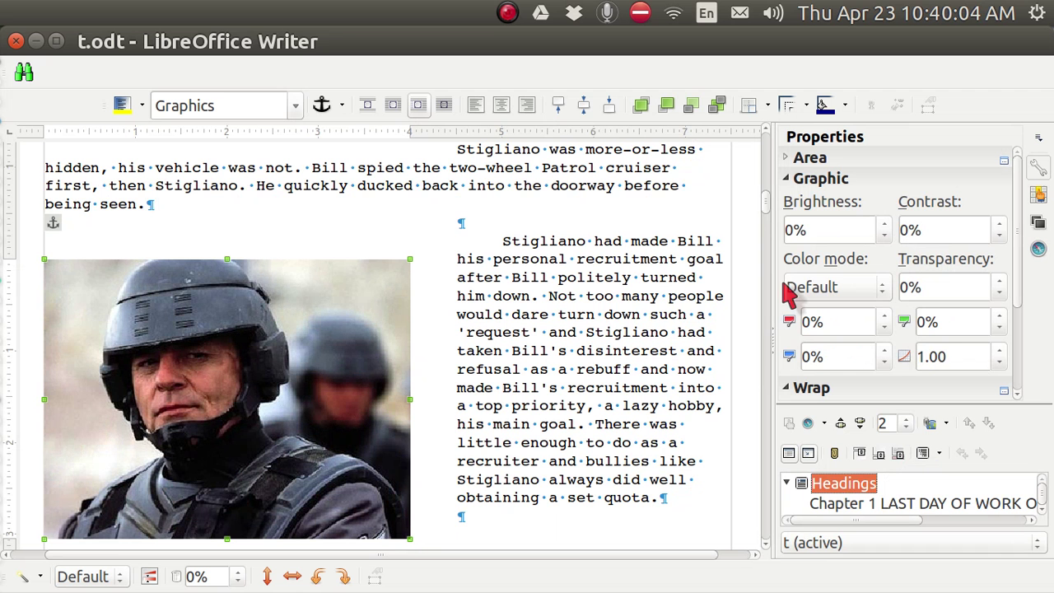
Zoom the document to 100% and toggle the sidebar off and back on.
mouse_move(247, 41)
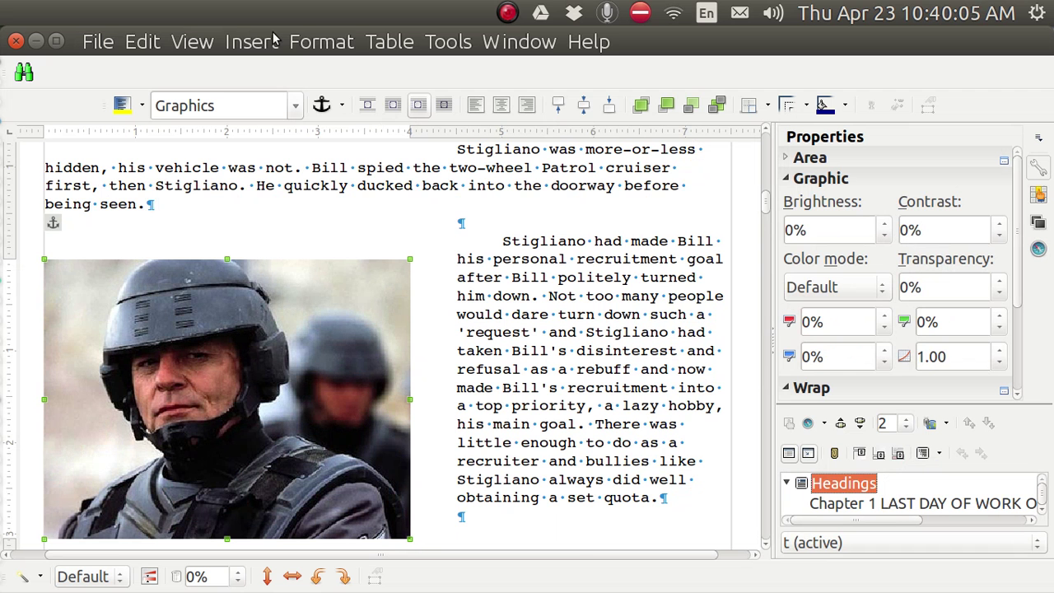
click(191, 42)
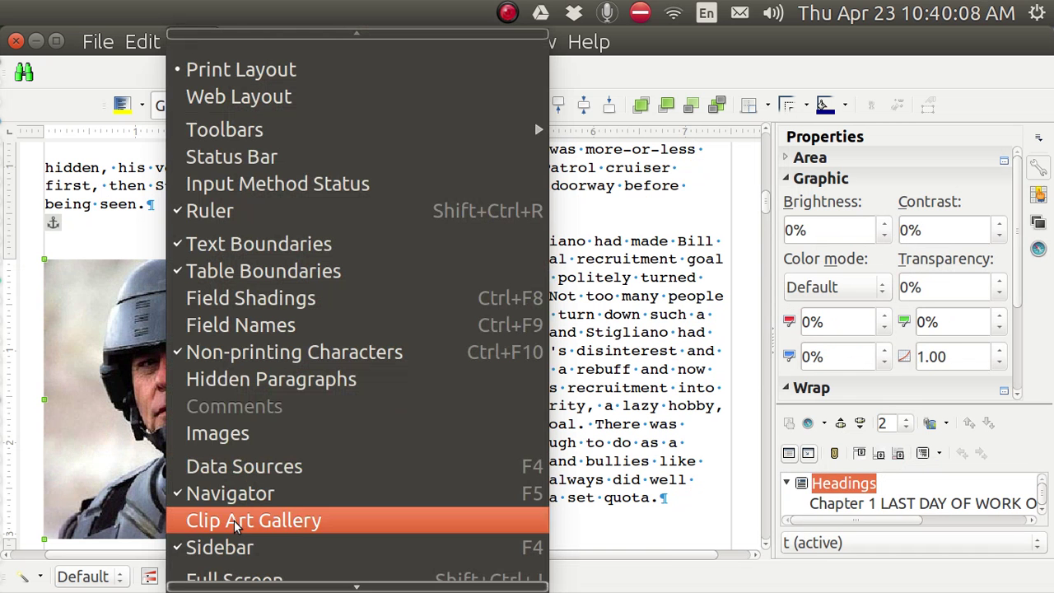
mouse_move(239, 581)
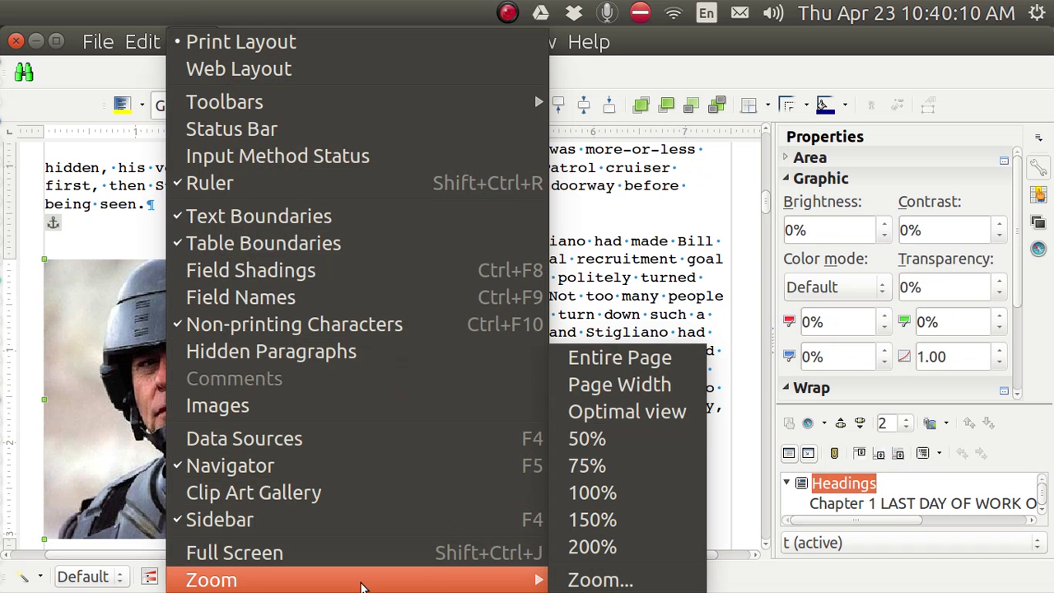
click(603, 493)
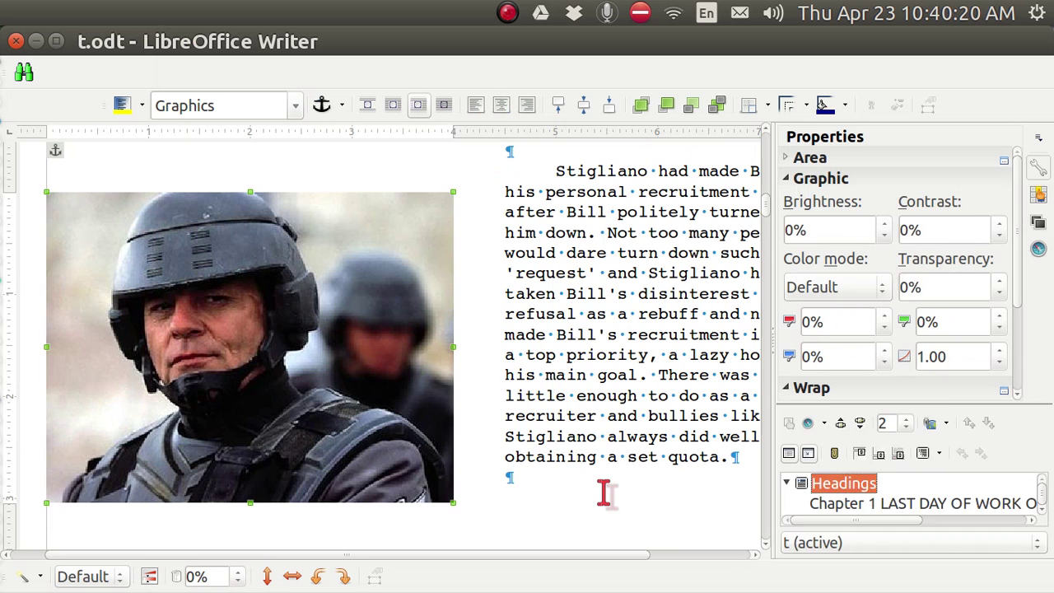
key(ctrl+F5)
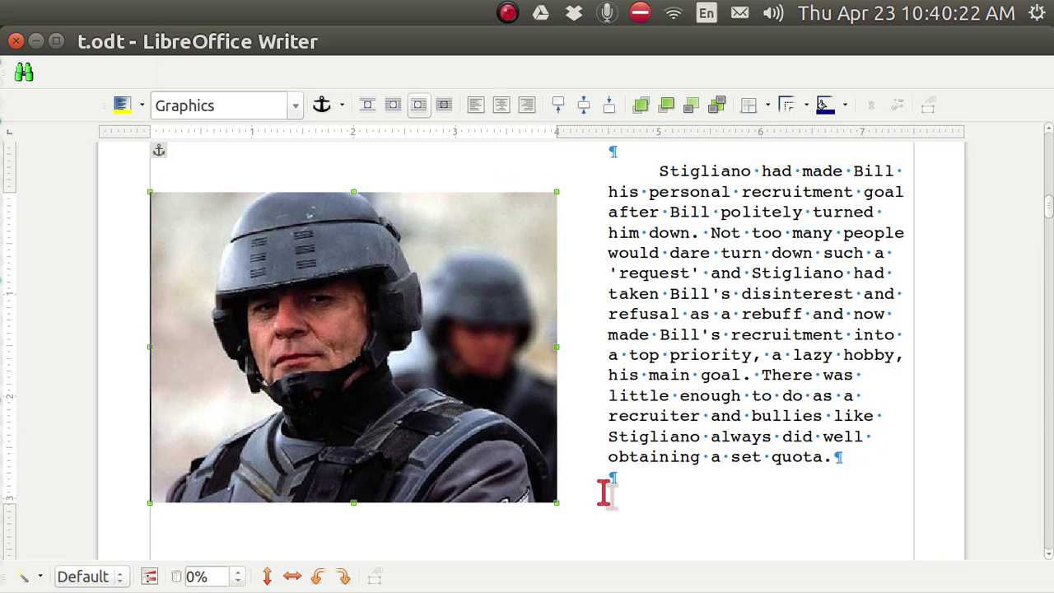
key(ctrl+F5)
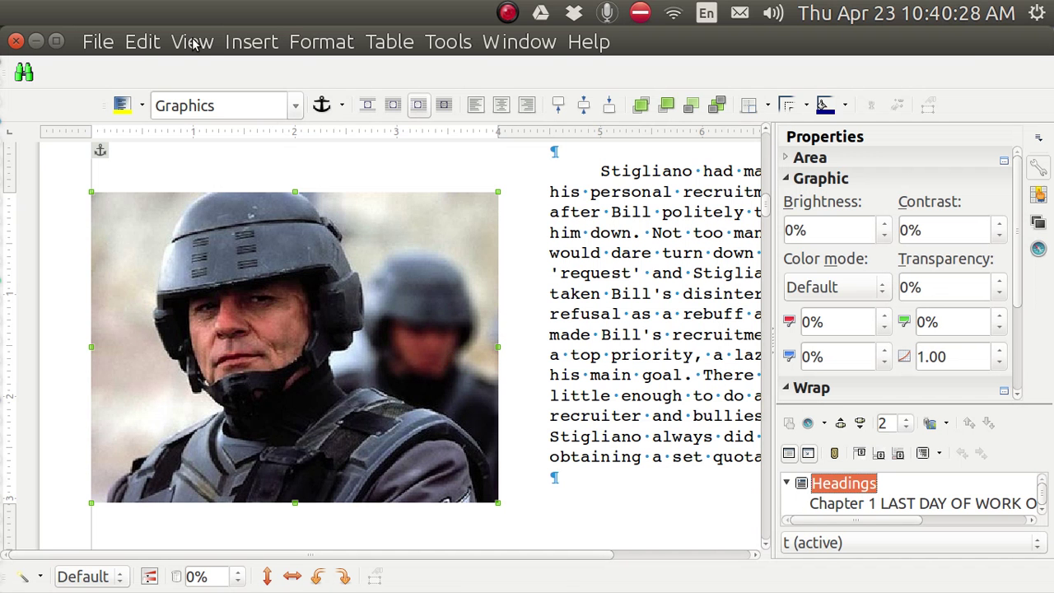
Change the zoom to Optimal View.
click(192, 43)
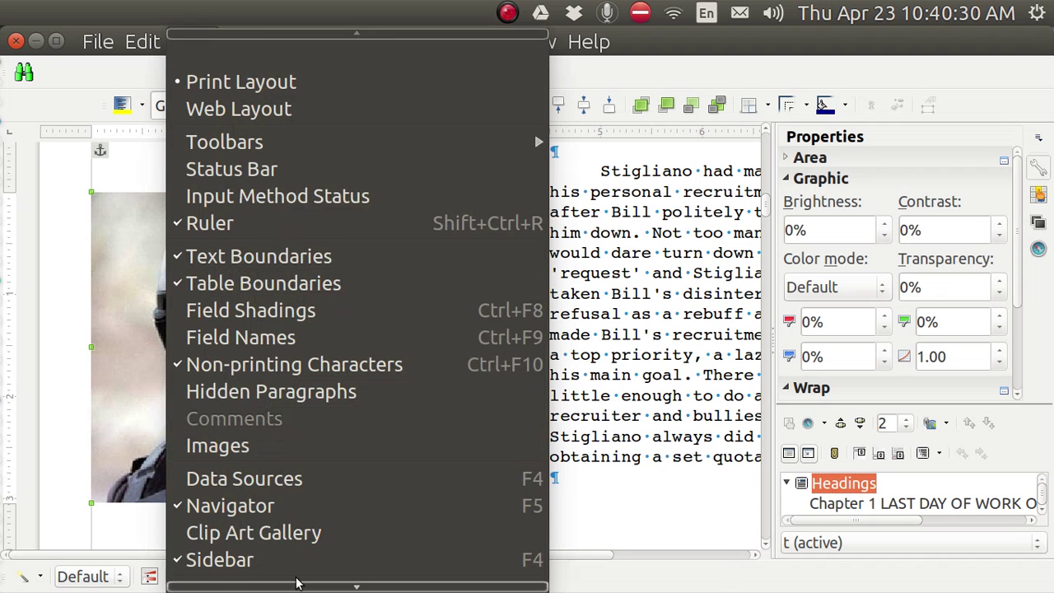
mouse_move(295, 585)
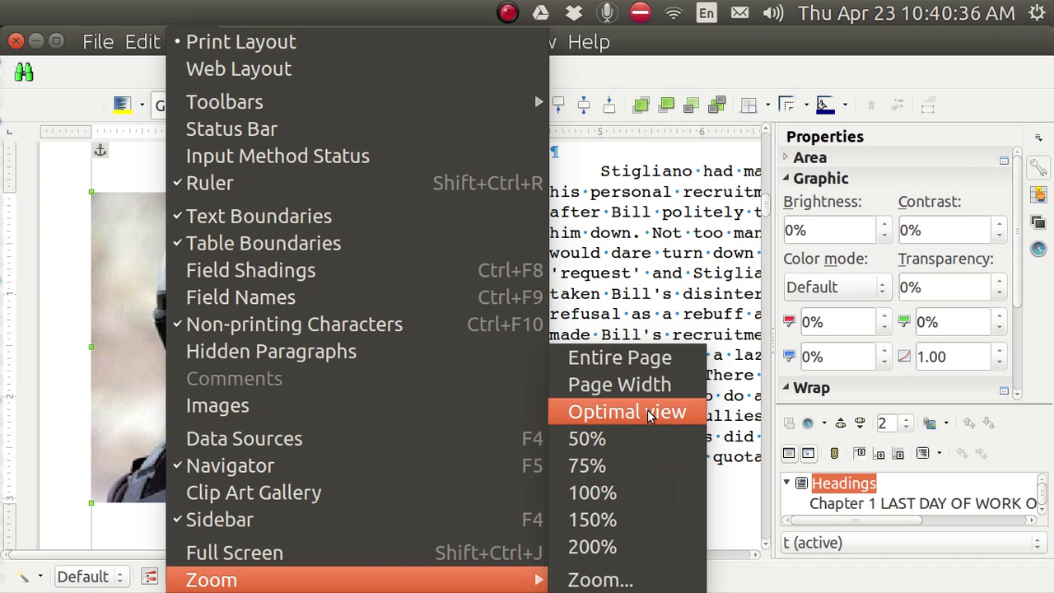
click(651, 413)
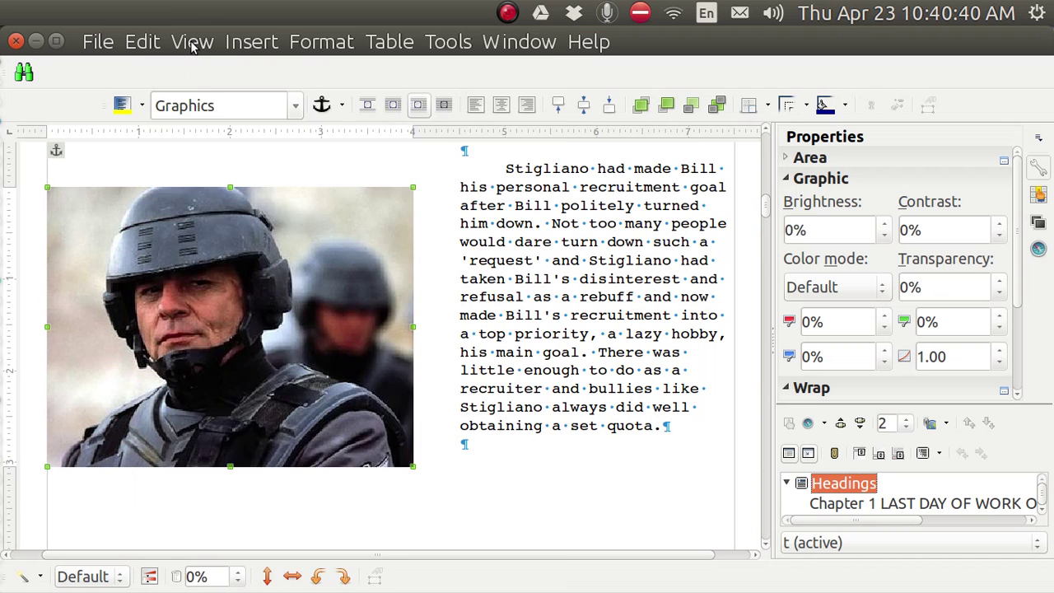
click(191, 40)
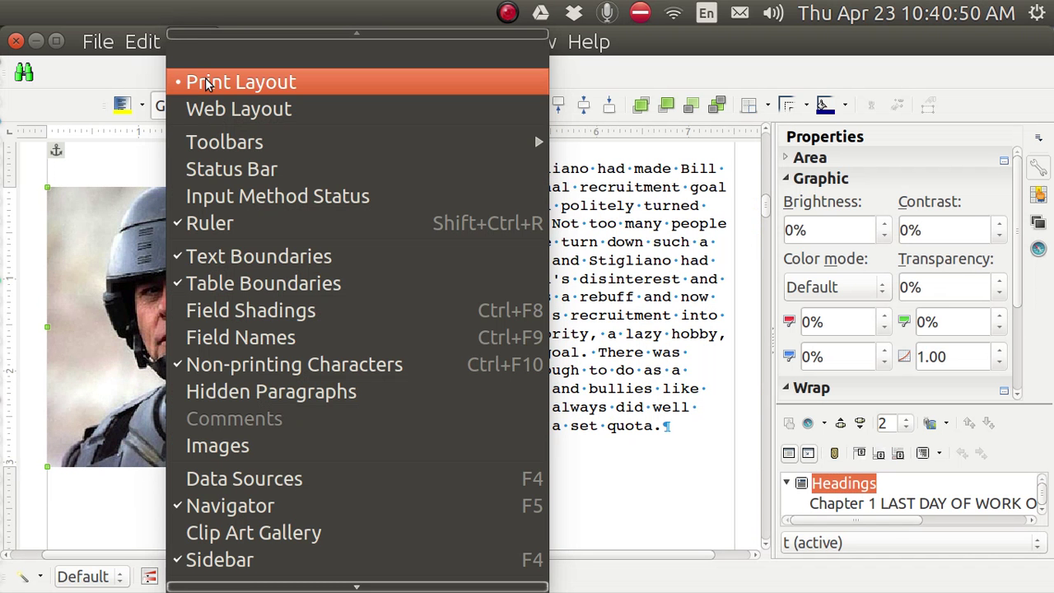
Switch to Web Layout and page from the cover image down to Chapter 3's Equality of Outcomes quote.
click(219, 110)
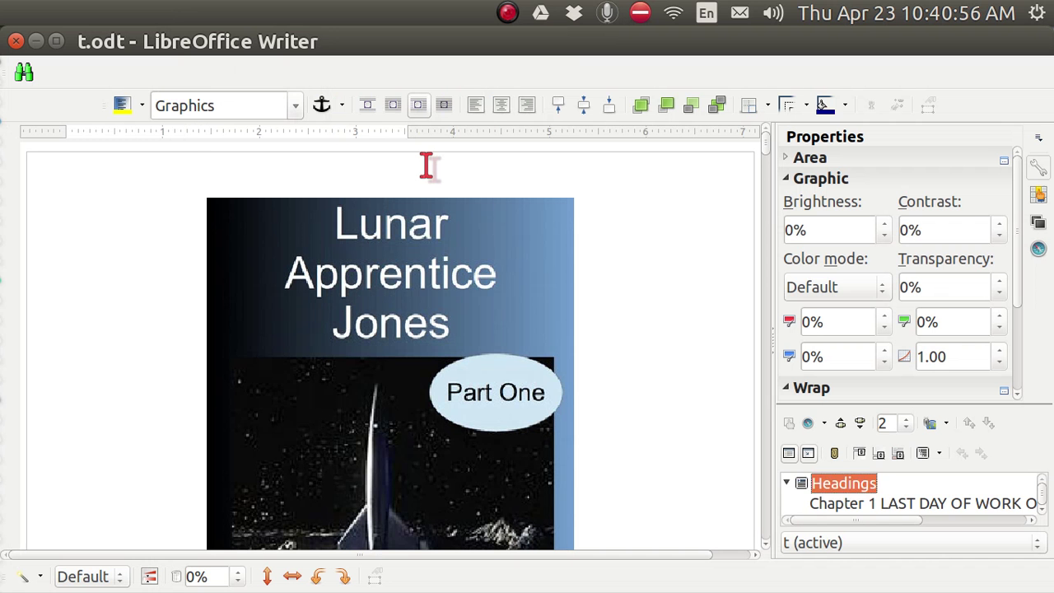
click(424, 207)
key(Page_Down)
key(Page_Down)
key(Page_Down)
key(Page_Down)
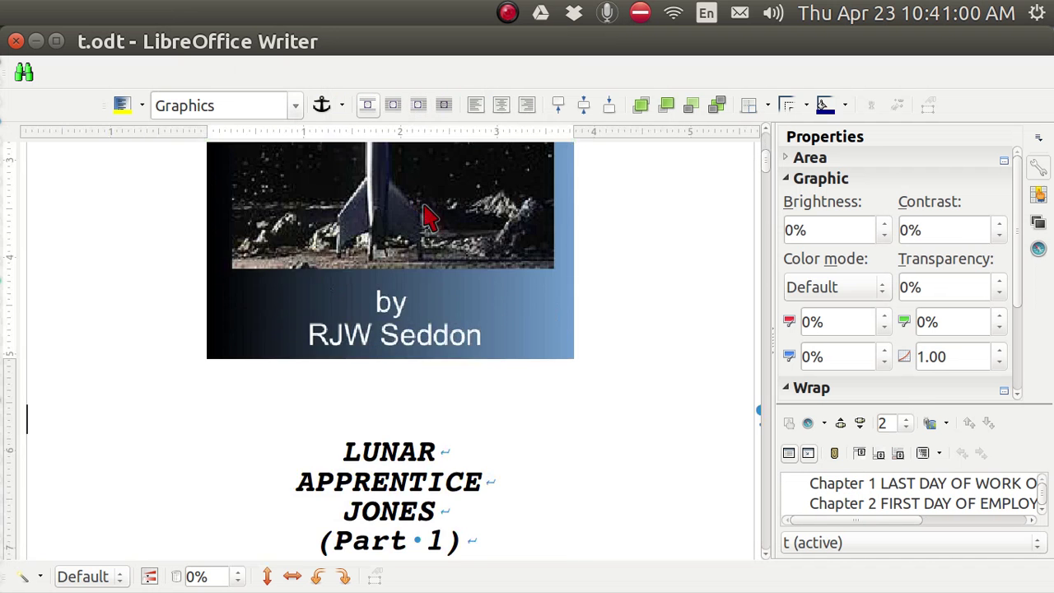
key(Page_Down)
key(Page_Down)
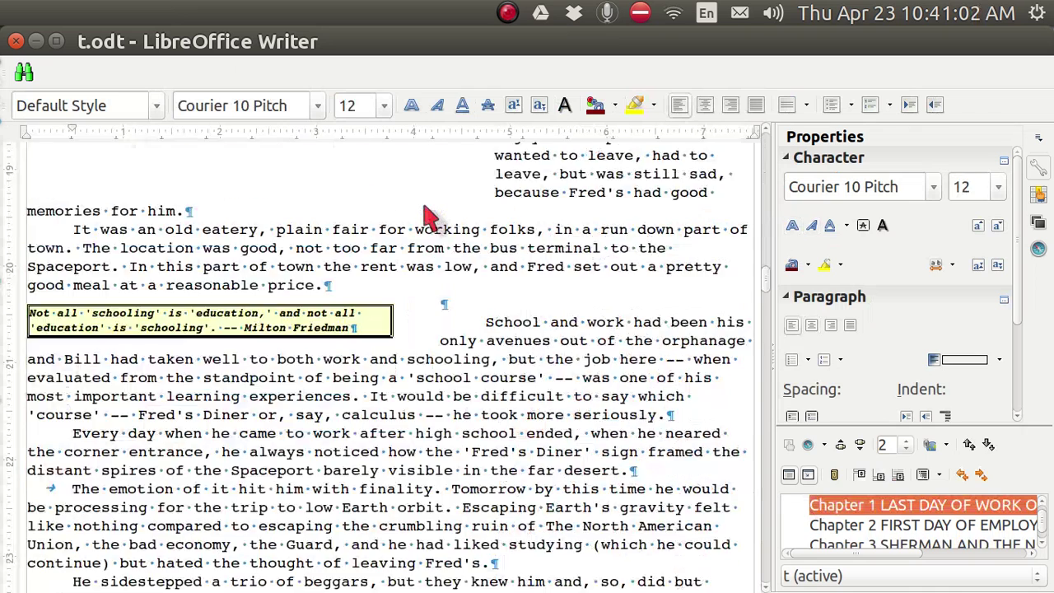
key(Page_Down)
key(Page_Down)
key(Page_Down)
key(Page_Down)
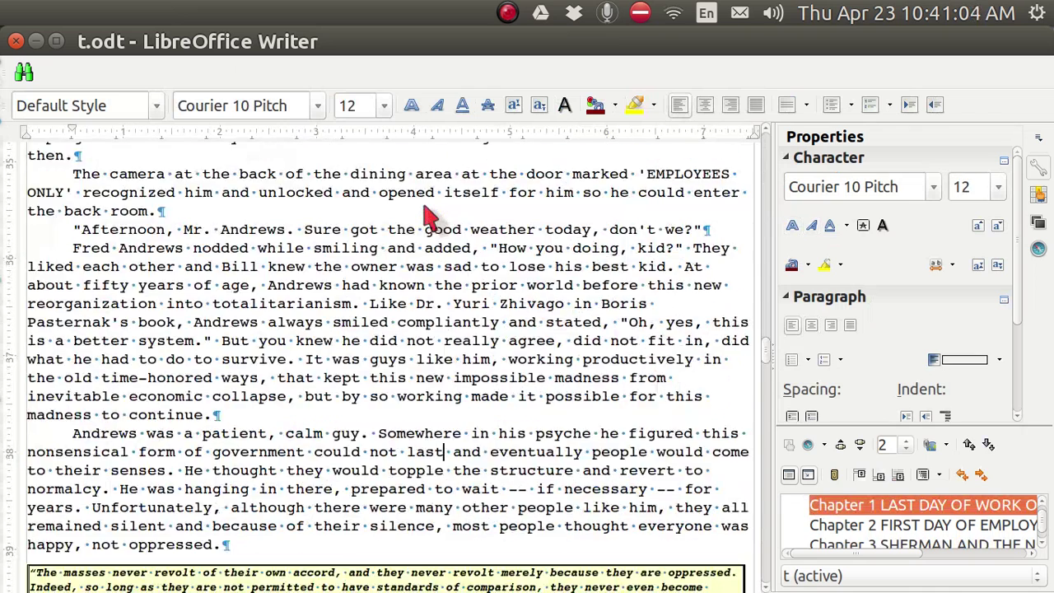
key(Page_Down)
key(Page_Down)
key(Page_Down)
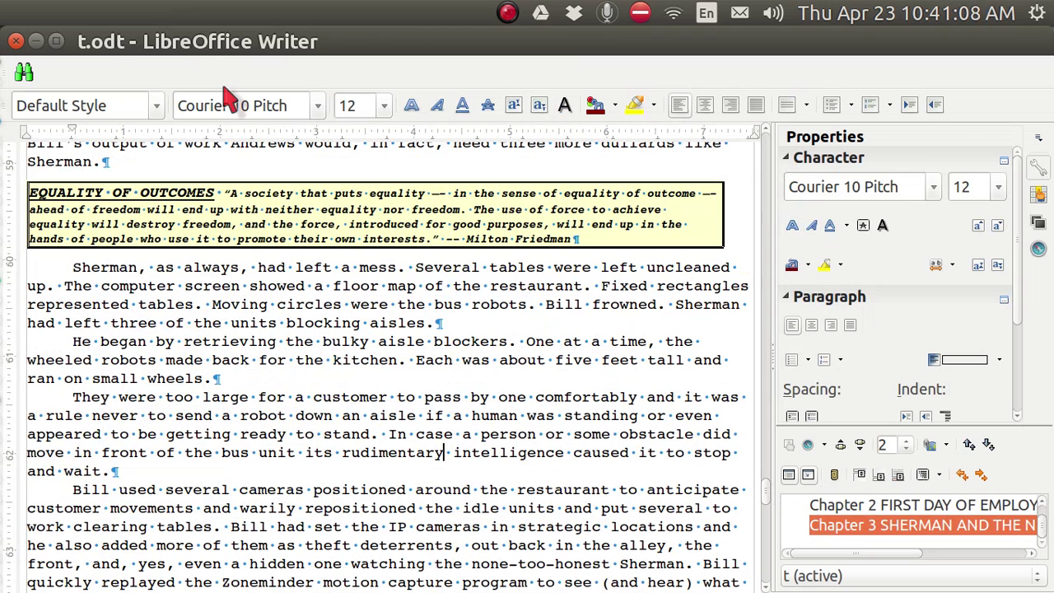
mouse_move(98, 48)
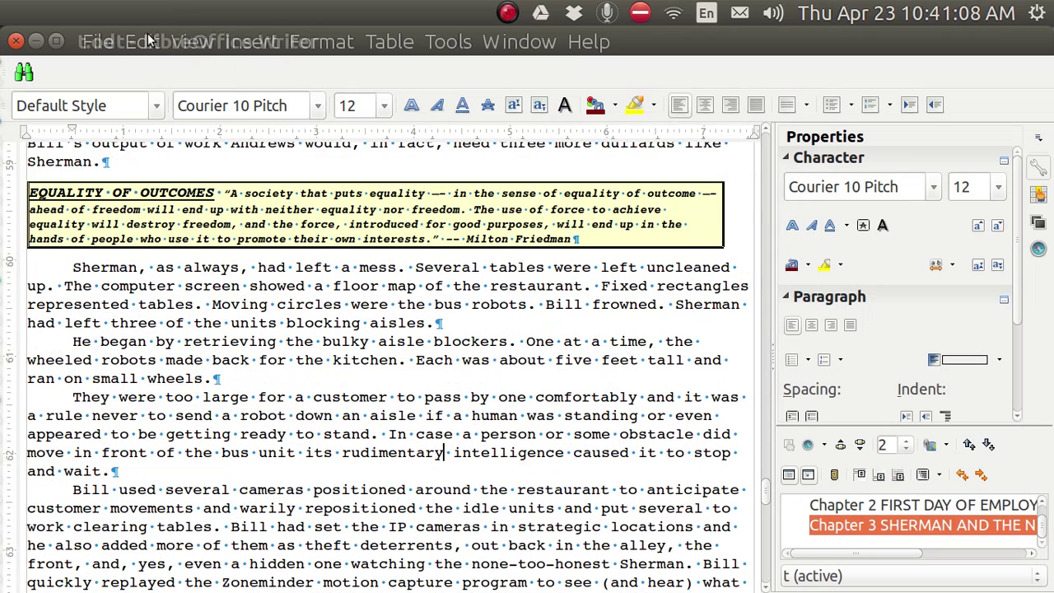
Return the novel to Print Layout.
click(98, 42)
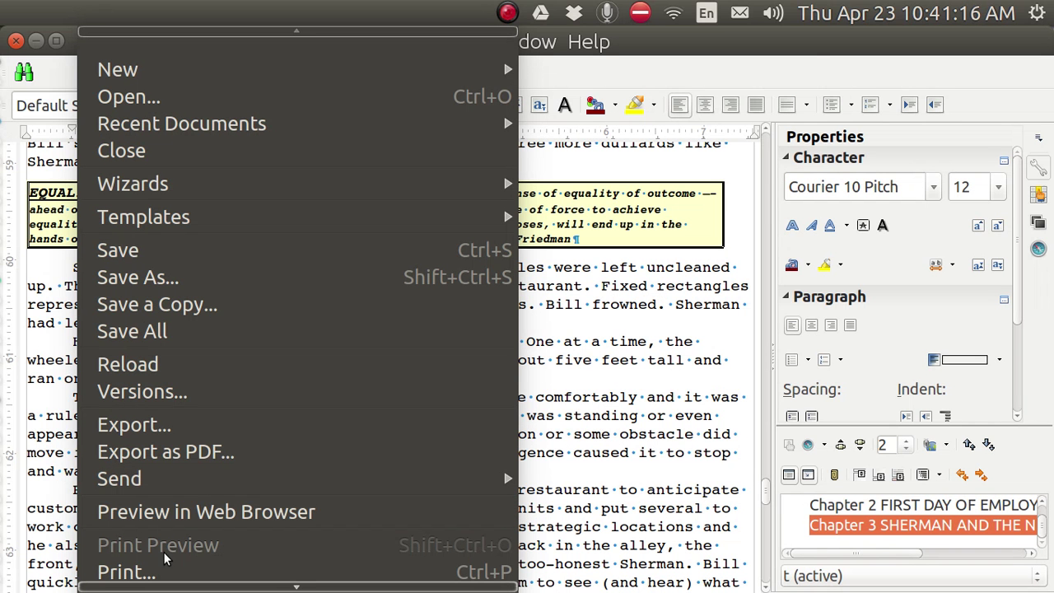
mouse_move(523, 49)
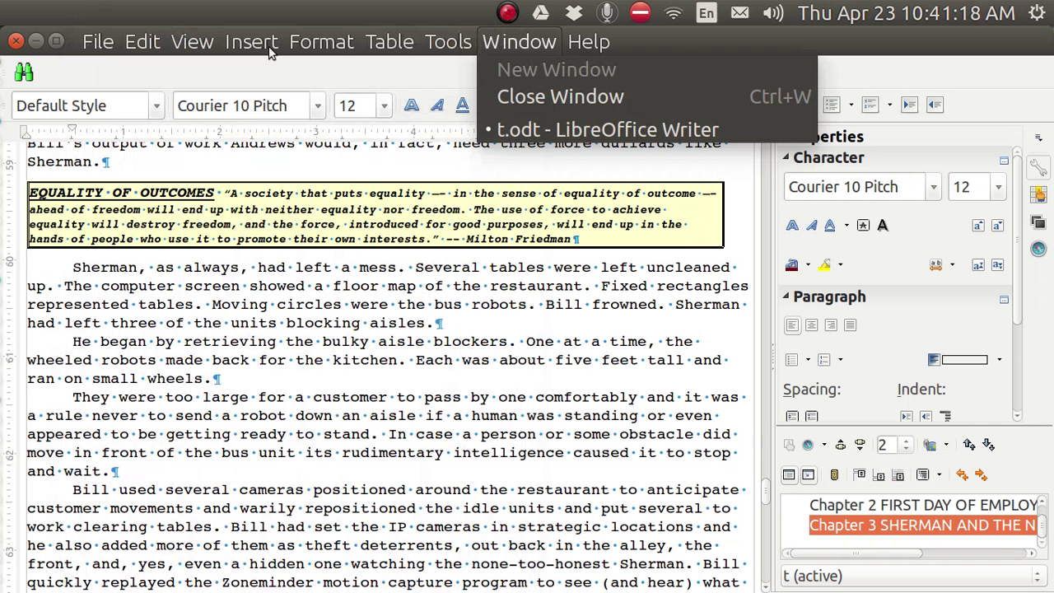
mouse_move(173, 41)
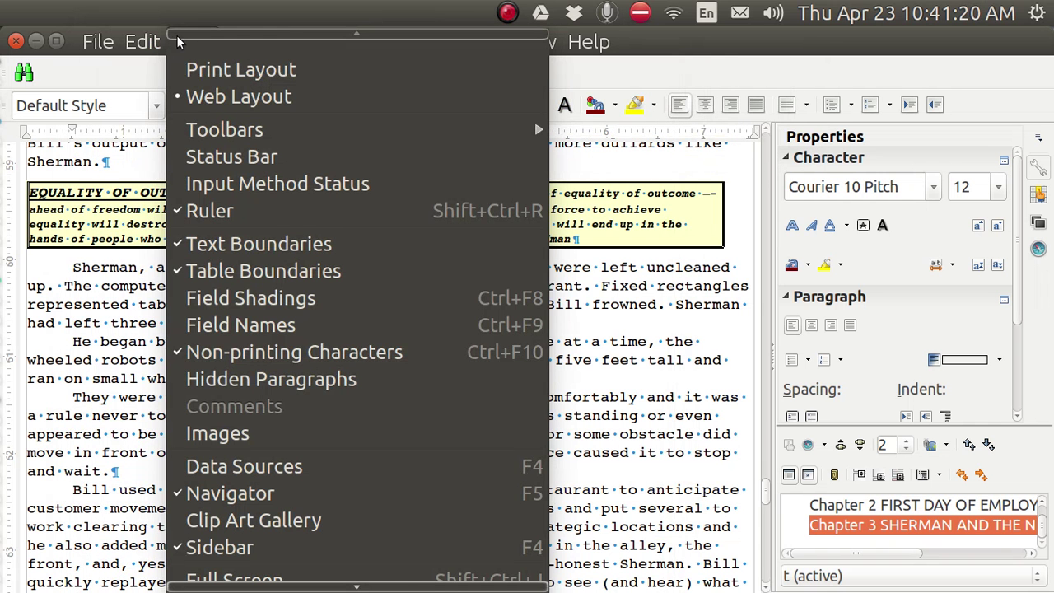
click(206, 75)
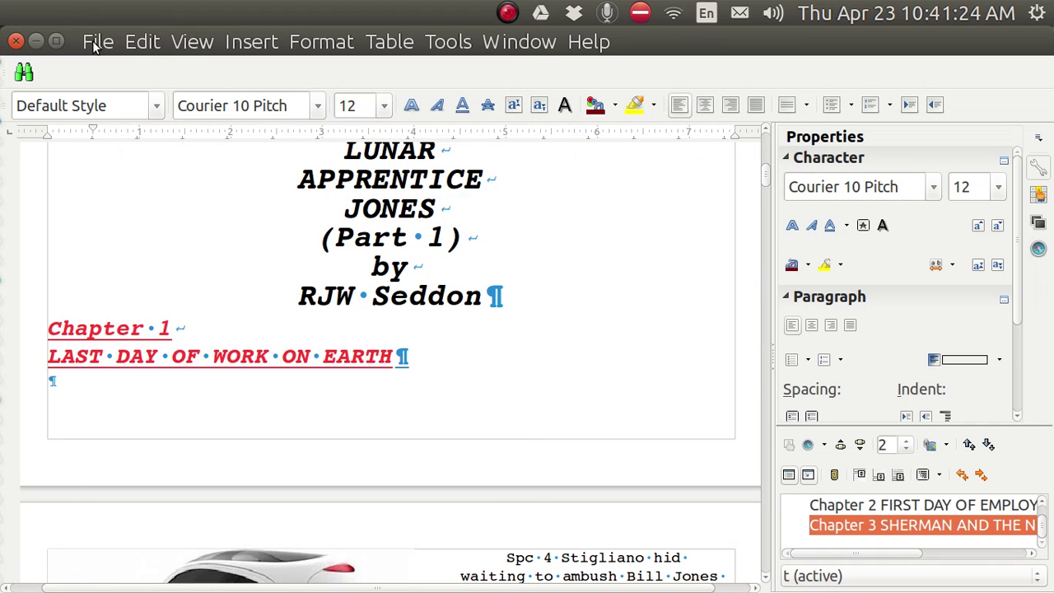
click(95, 41)
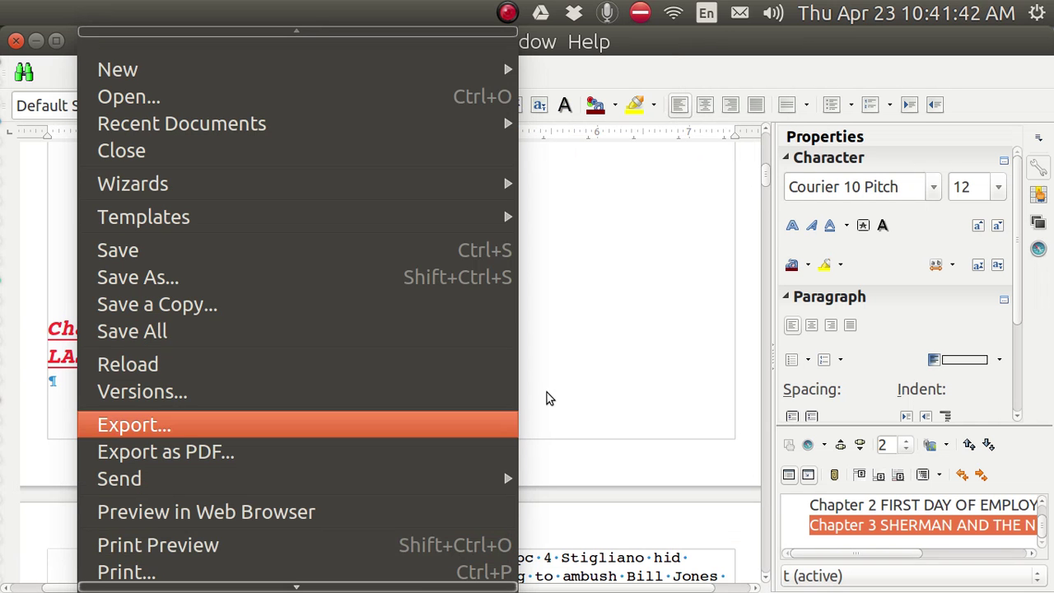
Dismiss the File menu, leaving 'LUNAR APPRENTICE JONES (Part 1)' and the Chapter 1 heading in view.
click(647, 347)
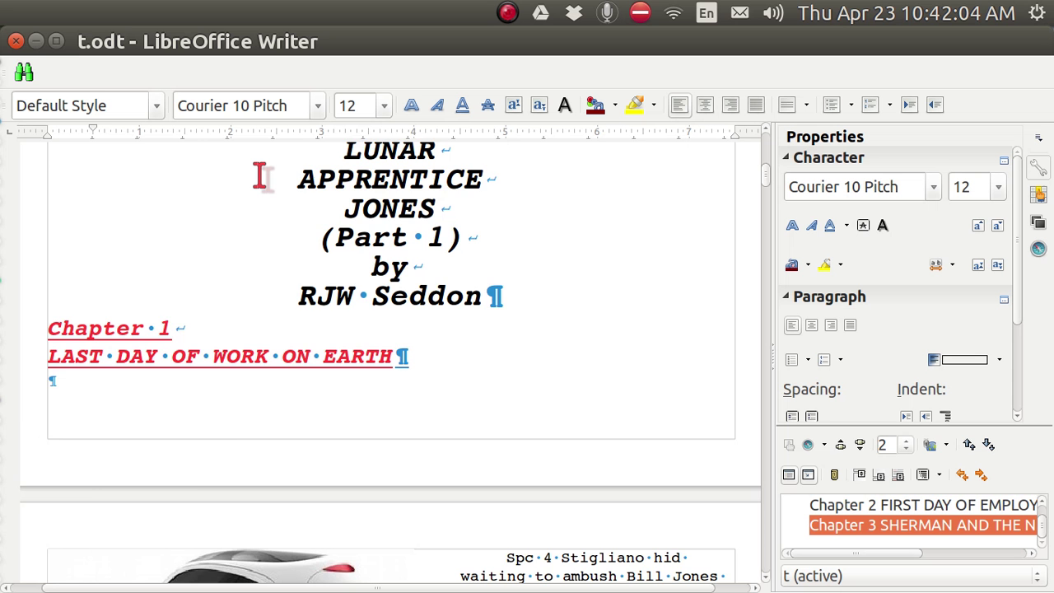
Return to the earlier editing spot in the novel and open the Unity Dash search.
key(shift+F5)
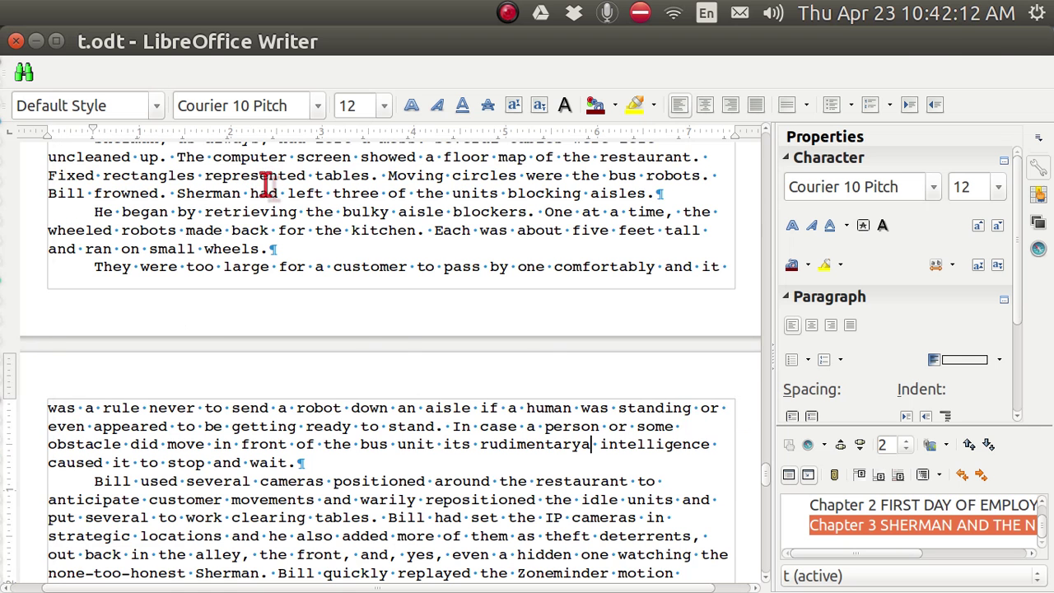
key(super)
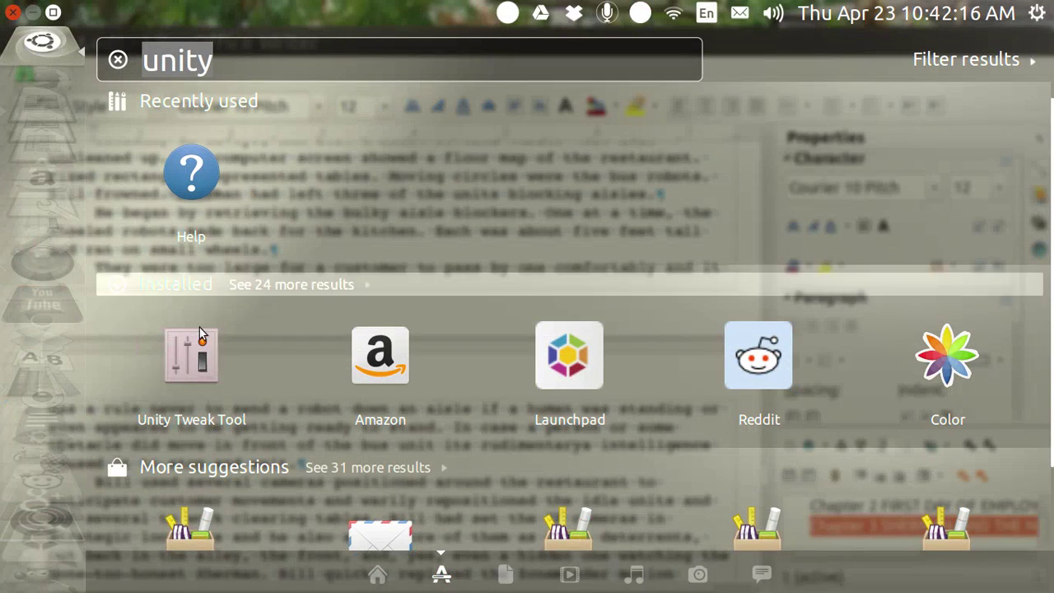
Launch Unity Tweak Tool from the 'unity' results, view Cursor themes, then return to Overview.
click(191, 356)
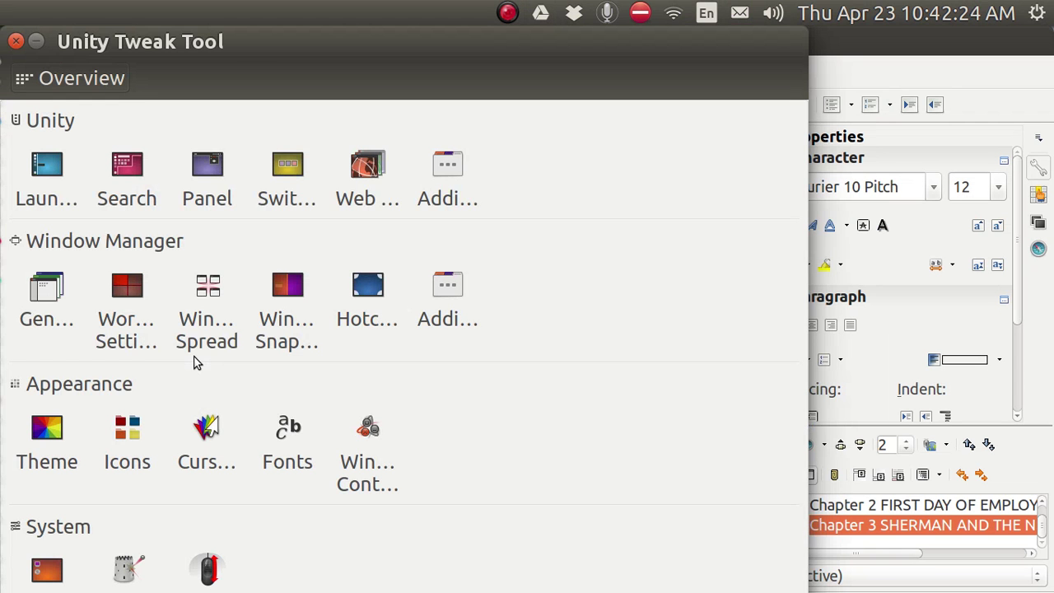
click(212, 441)
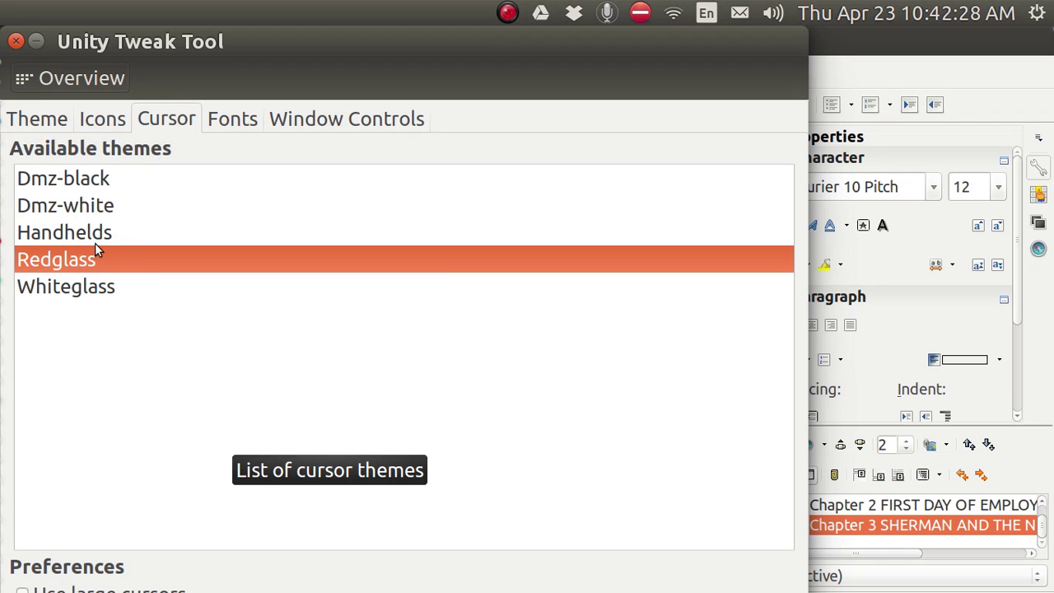
click(16, 80)
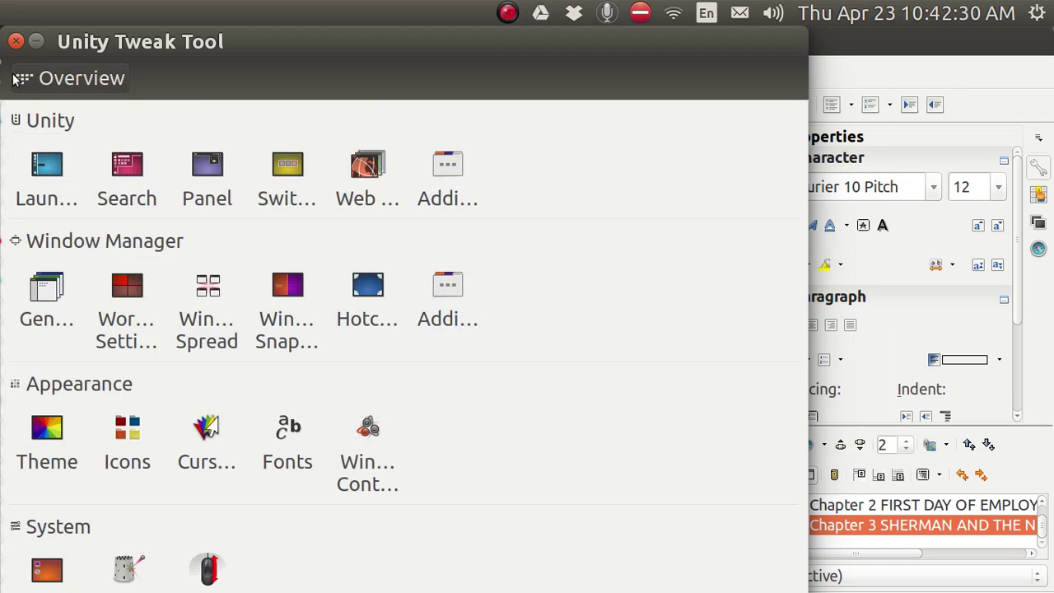
View the Window Spread and 3×3 Workspace Settings pages, then close Unity Tweak Tool.
click(213, 305)
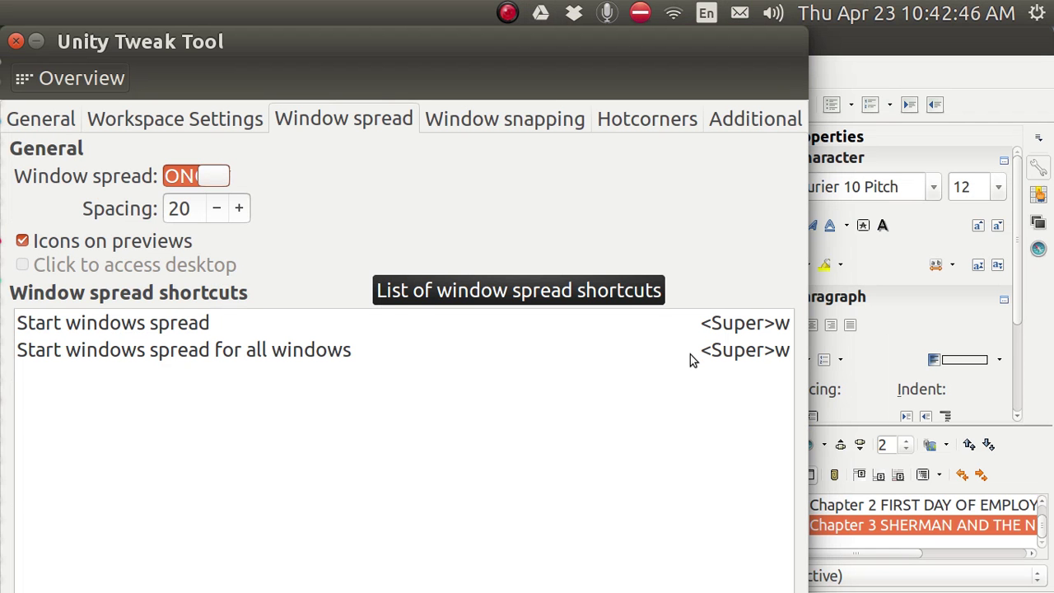
click(22, 82)
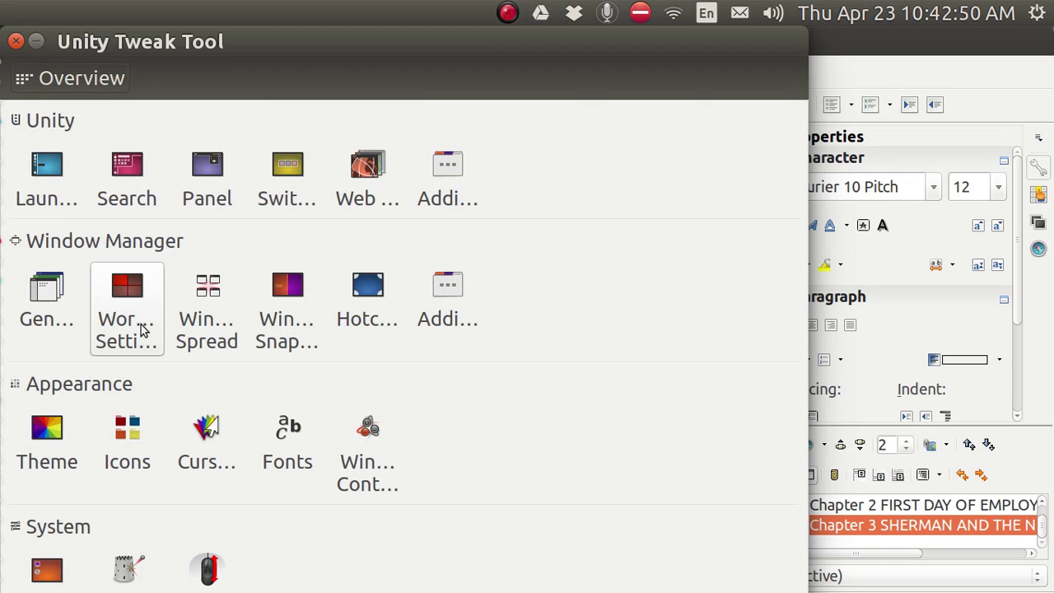
click(130, 307)
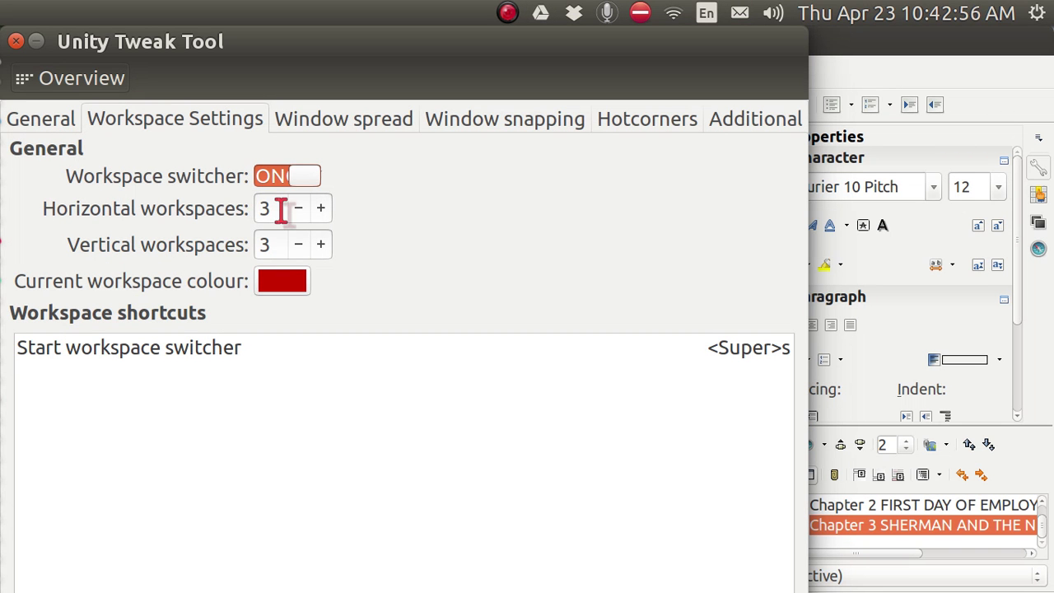
click(15, 41)
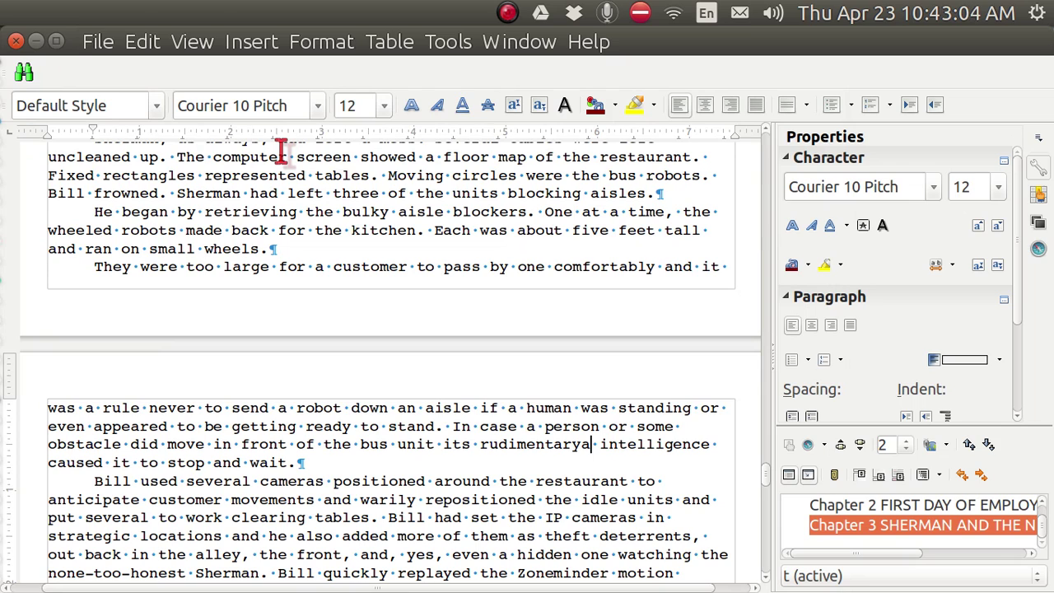
Switch to calibre's workspace and back, unmaximize Writer, and spread all windows with Super+W.
key(super+s)
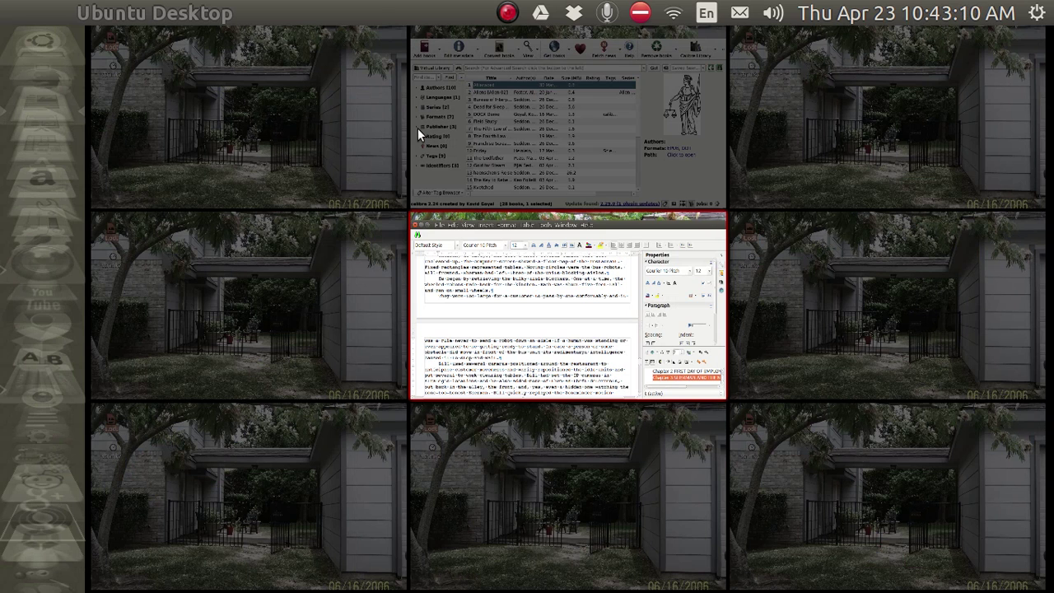
click(482, 134)
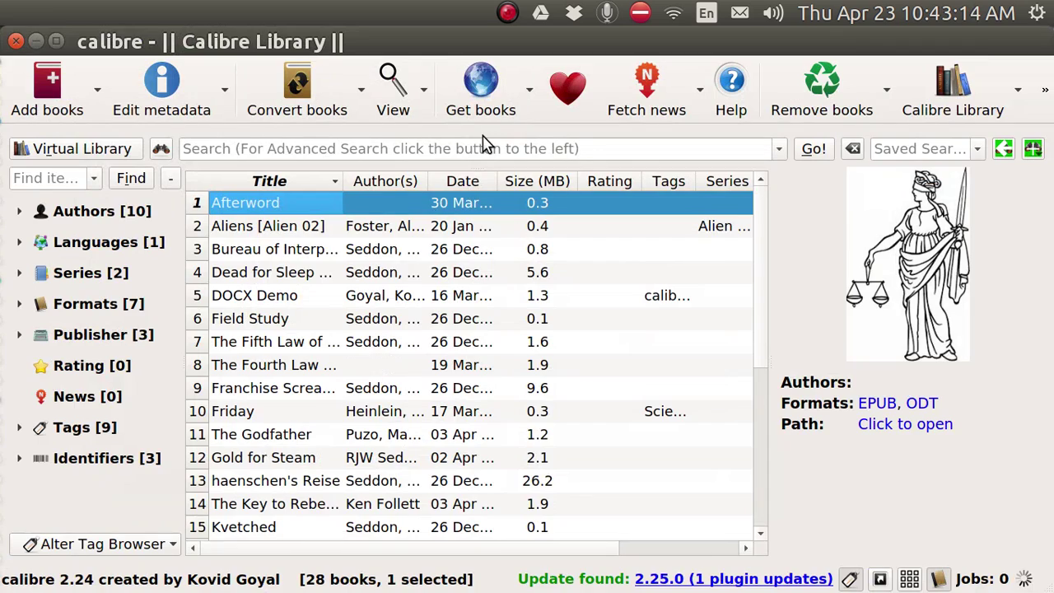
key(super+s)
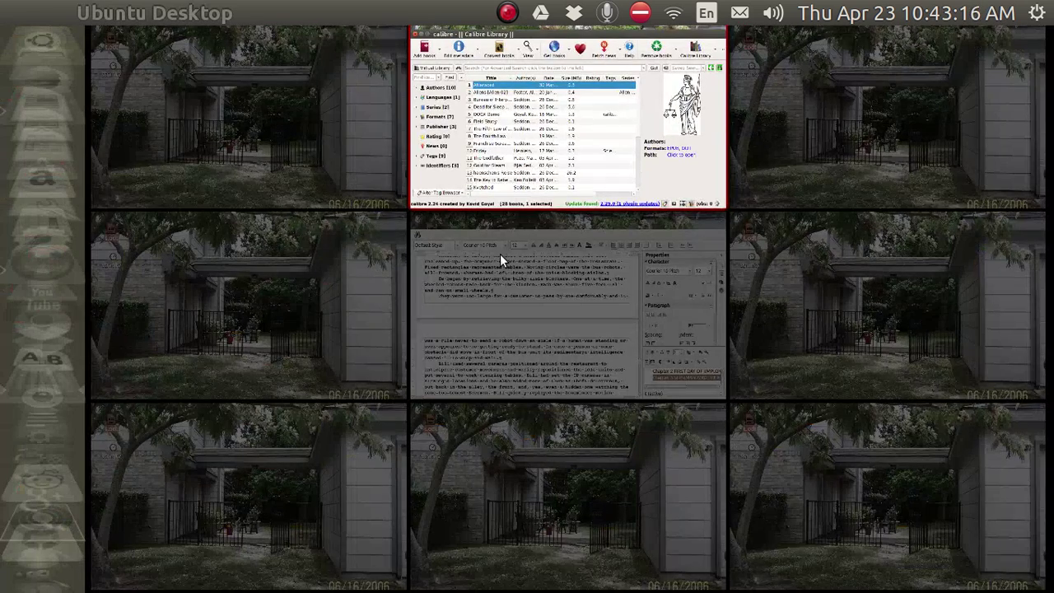
click(507, 274)
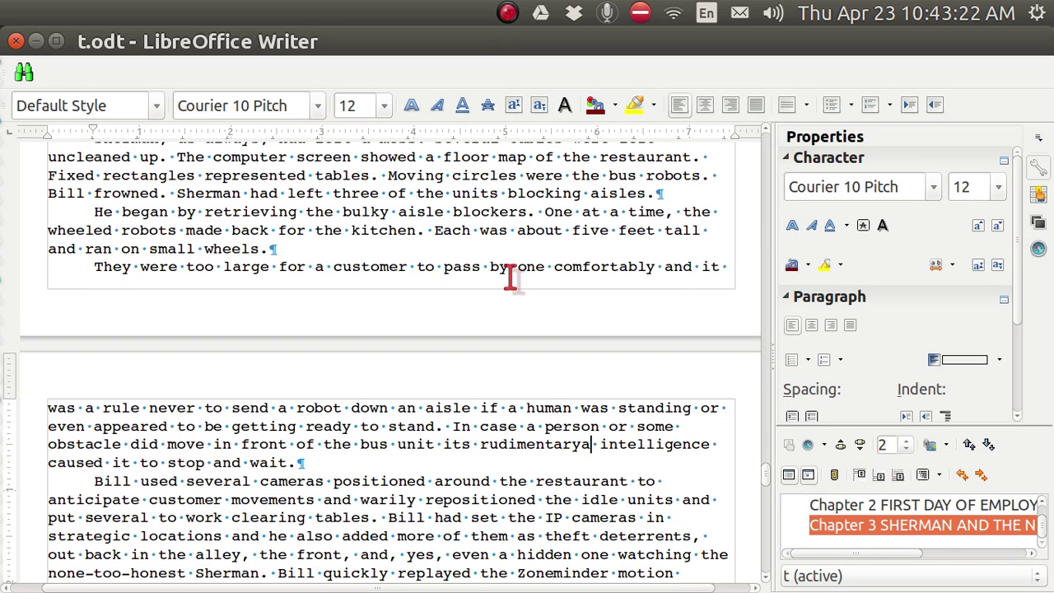
key(ctrl+super+Down)
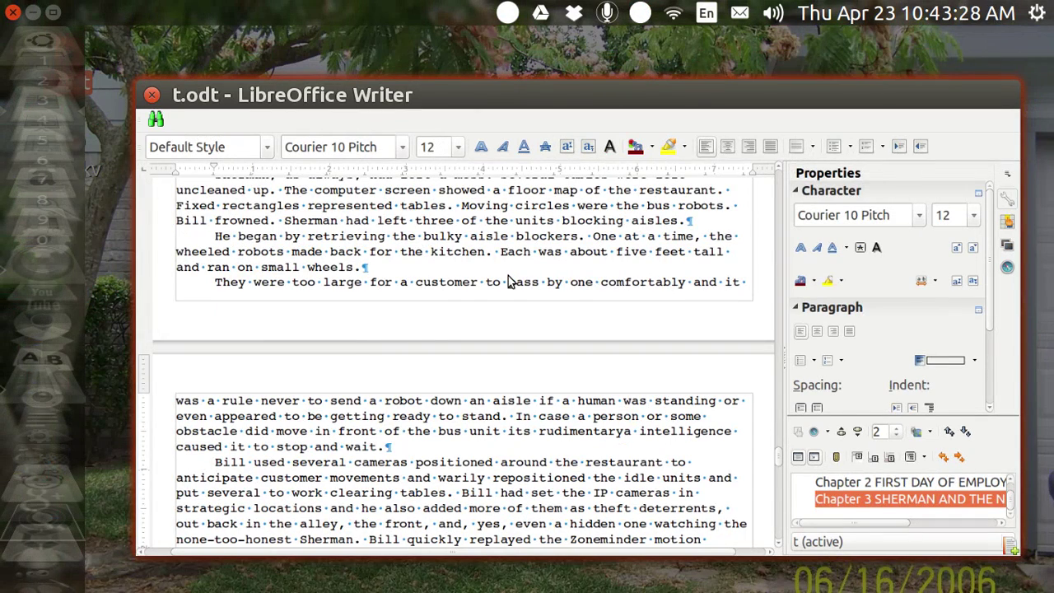
key(super+w)
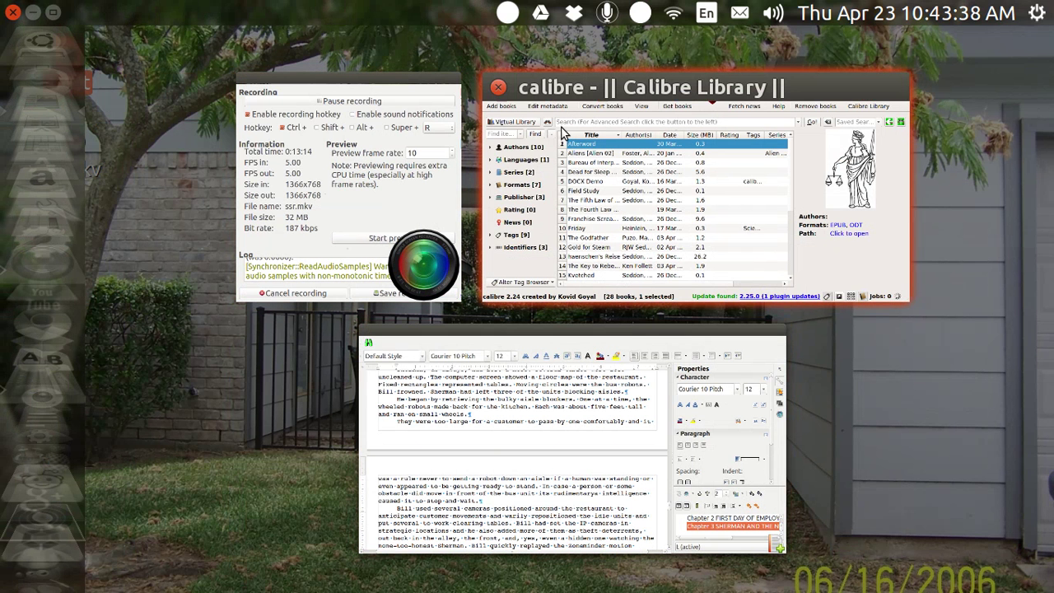
Add t.odt from the Desktop to the calibre library, where it appears as Lunar Apprentice Jones.
click(592, 166)
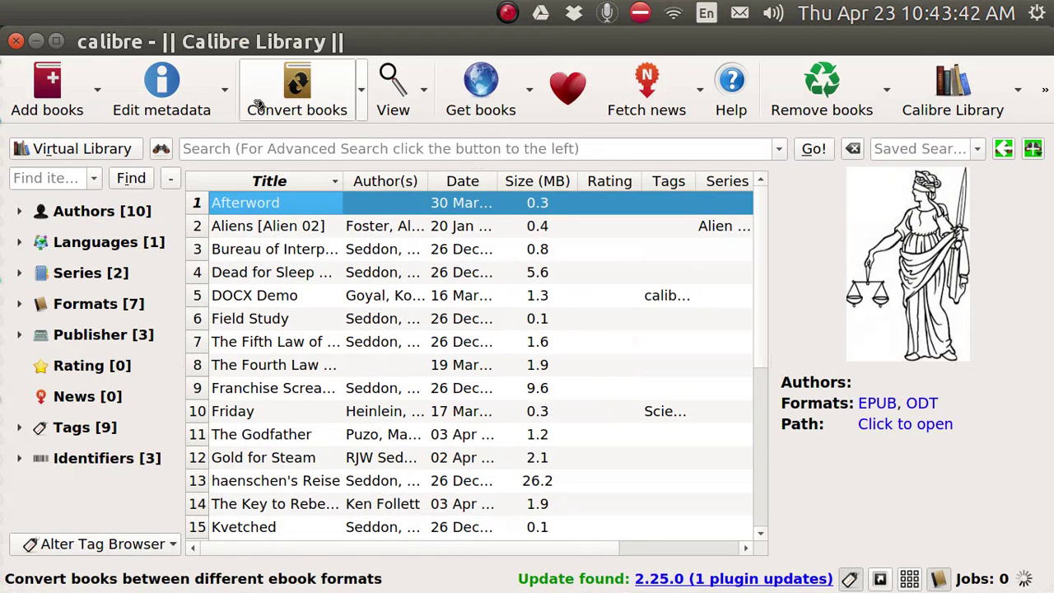
click(64, 119)
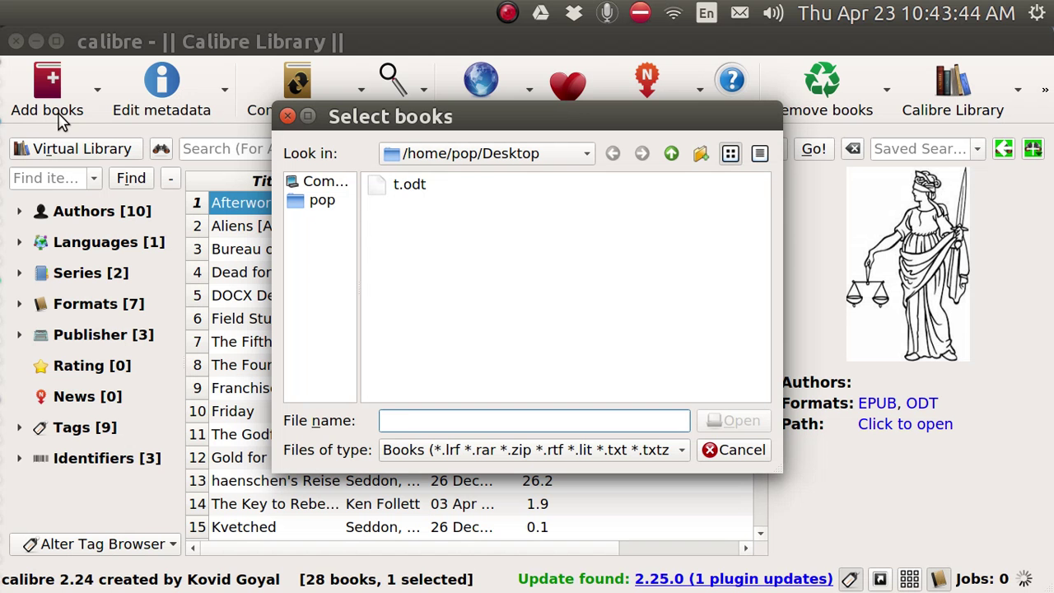
click(411, 187)
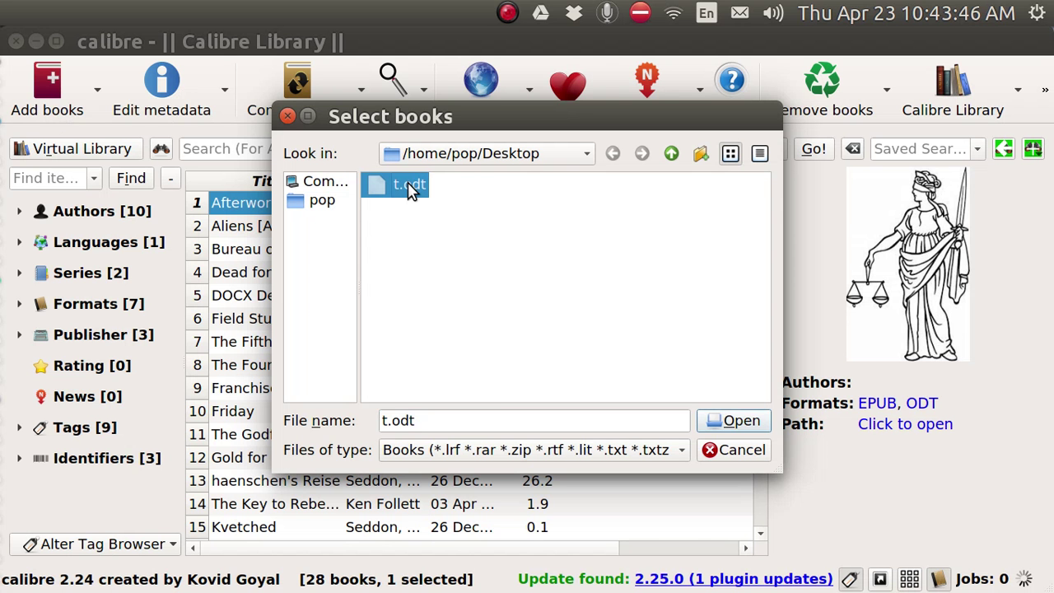
click(741, 421)
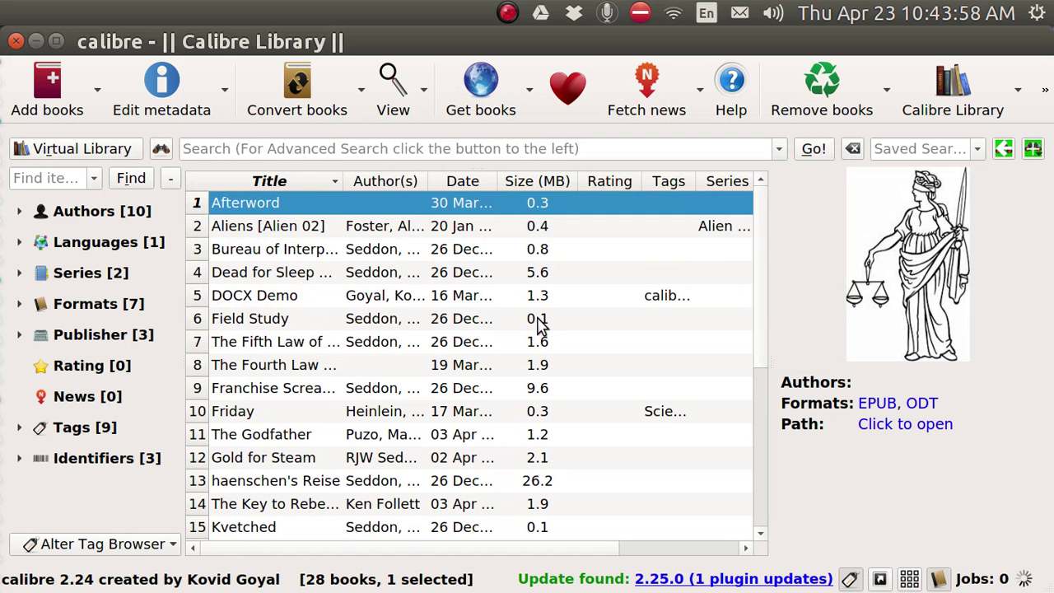
click(326, 106)
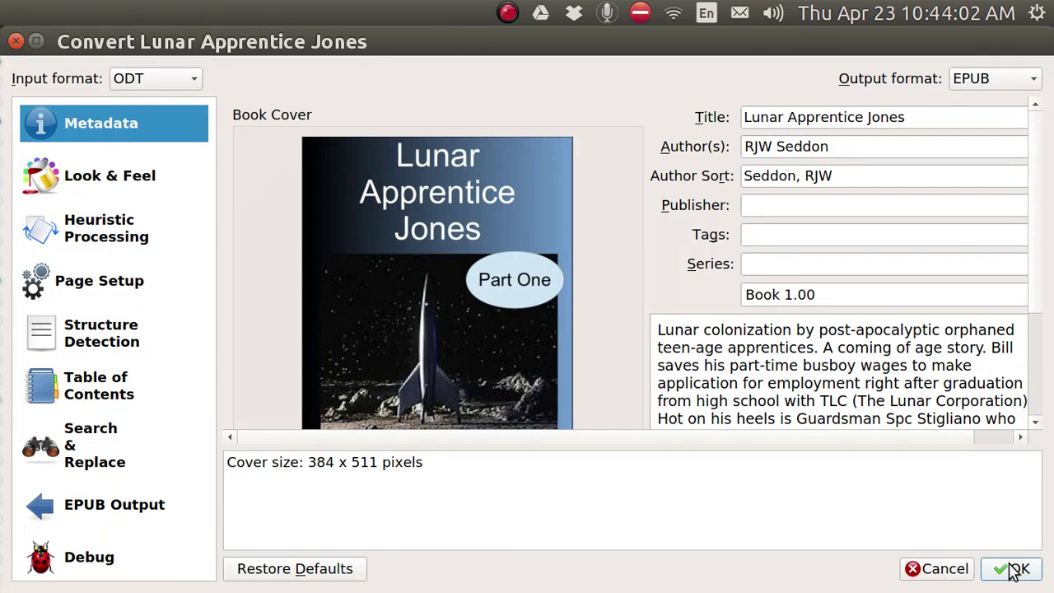
Convert Lunar Apprentice Jones from ODT to EPUB and open the new EPUB in the viewer.
click(1015, 570)
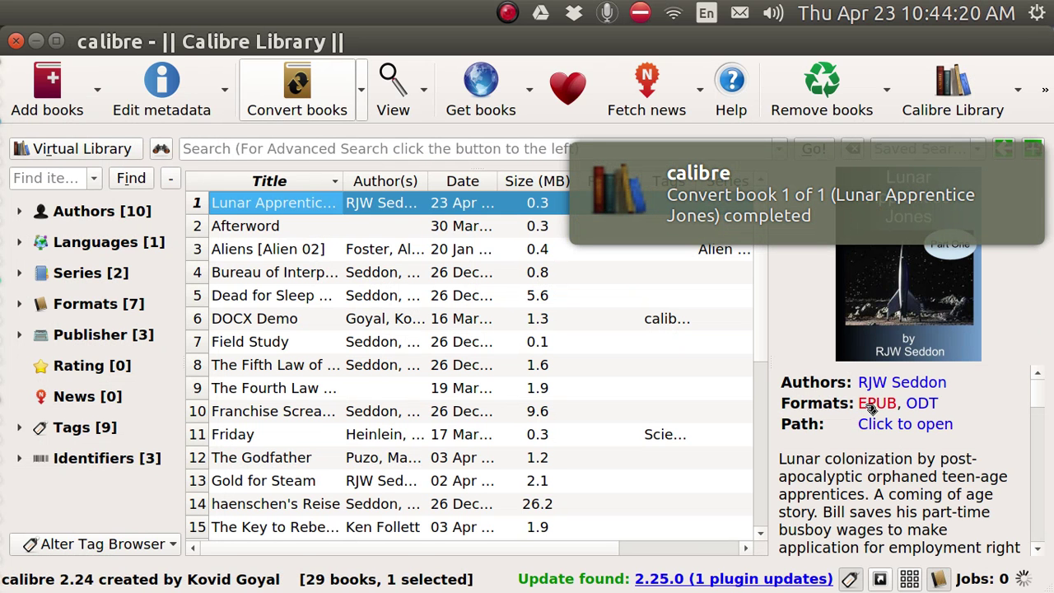
click(872, 404)
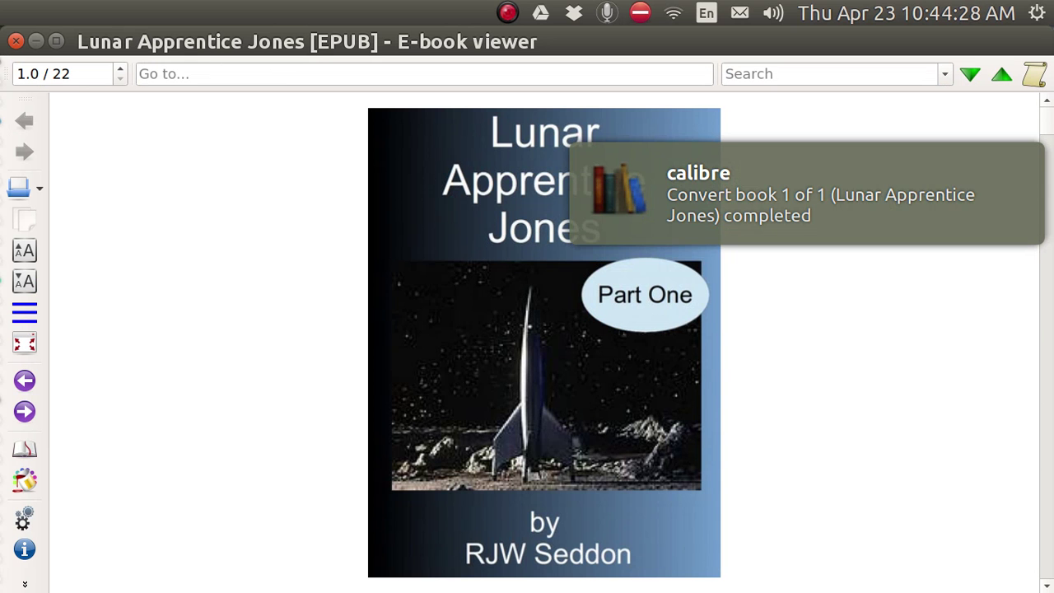
Scroll to Chapter 1, enlarge the text three sizes, shrink it by two, and page down.
scroll(398, 400, down, 1)
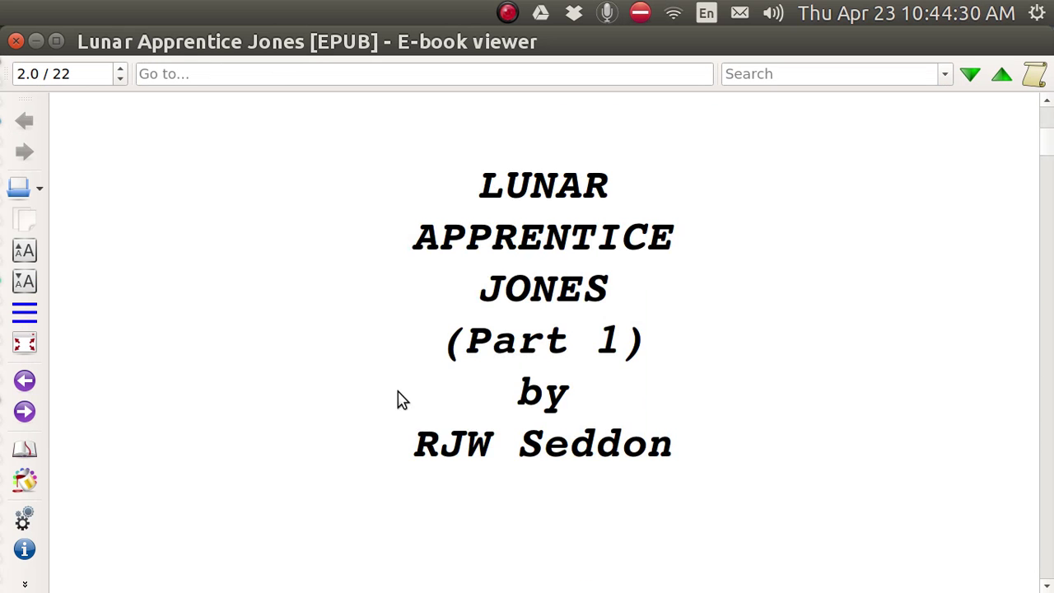
scroll(400, 400, down, 1)
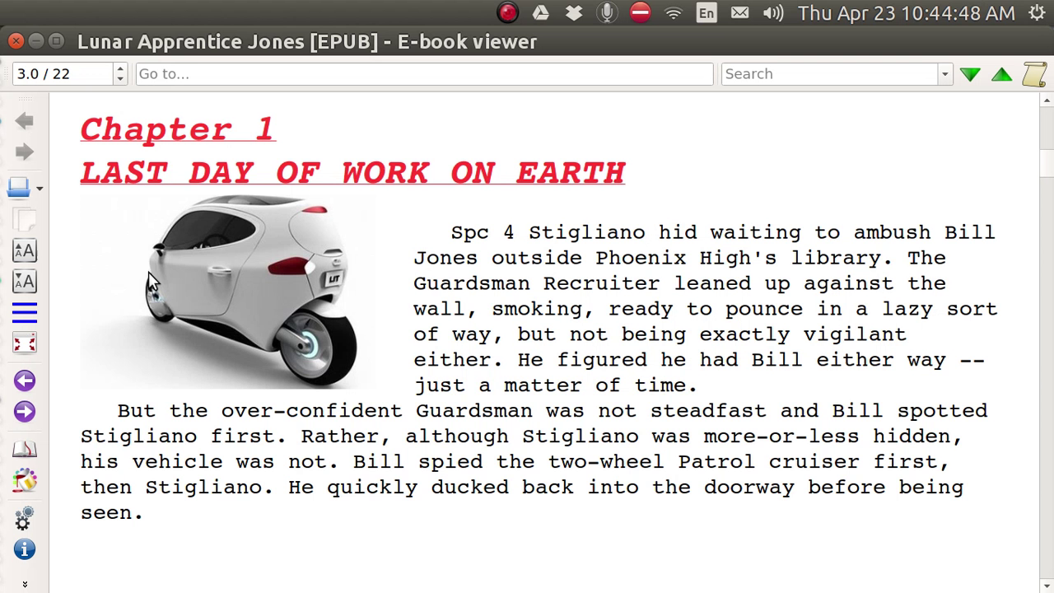
click(25, 251)
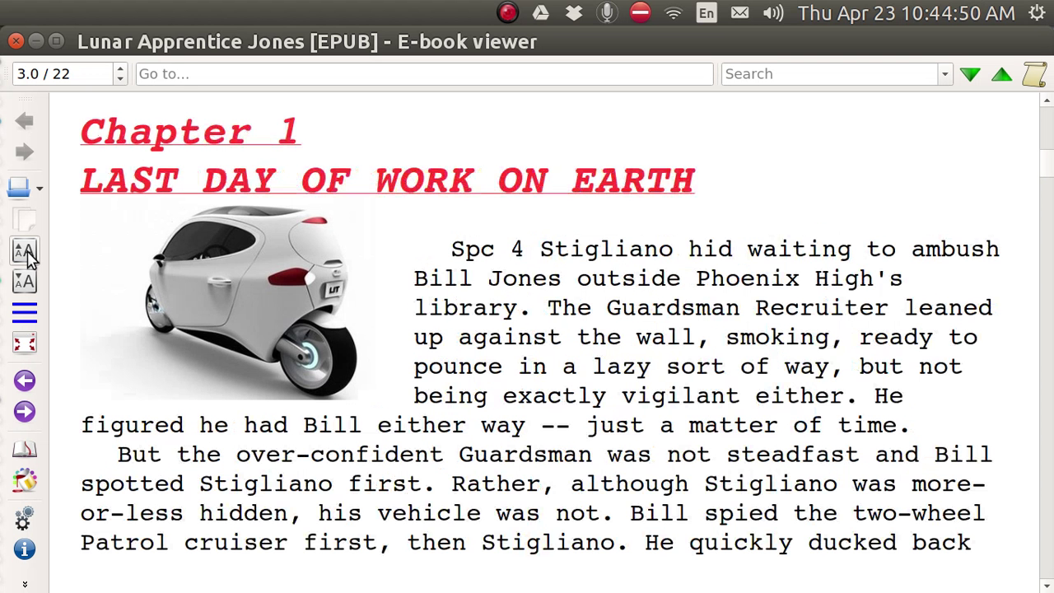
click(25, 252)
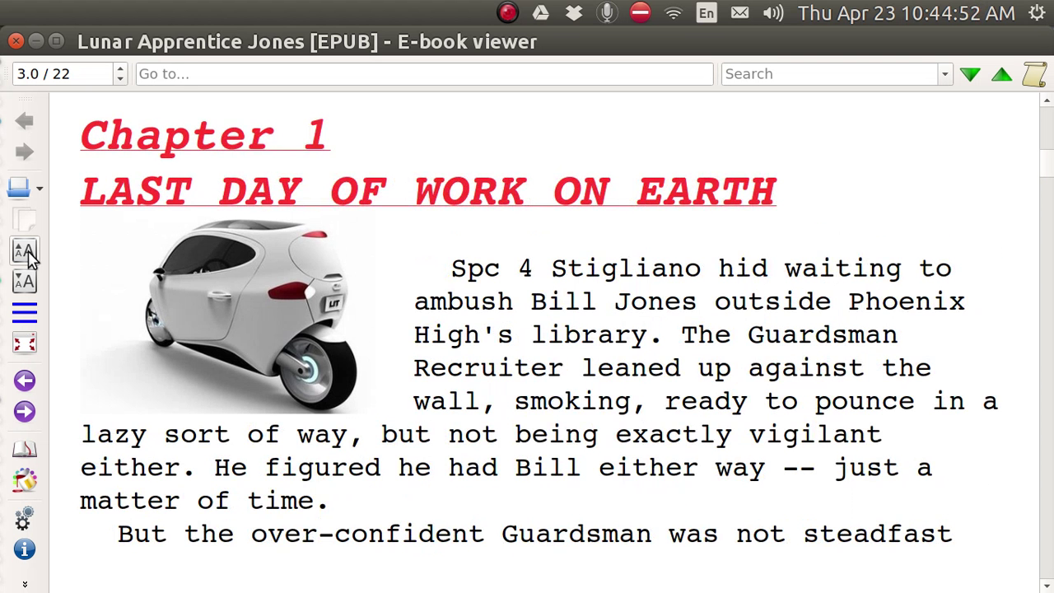
click(28, 255)
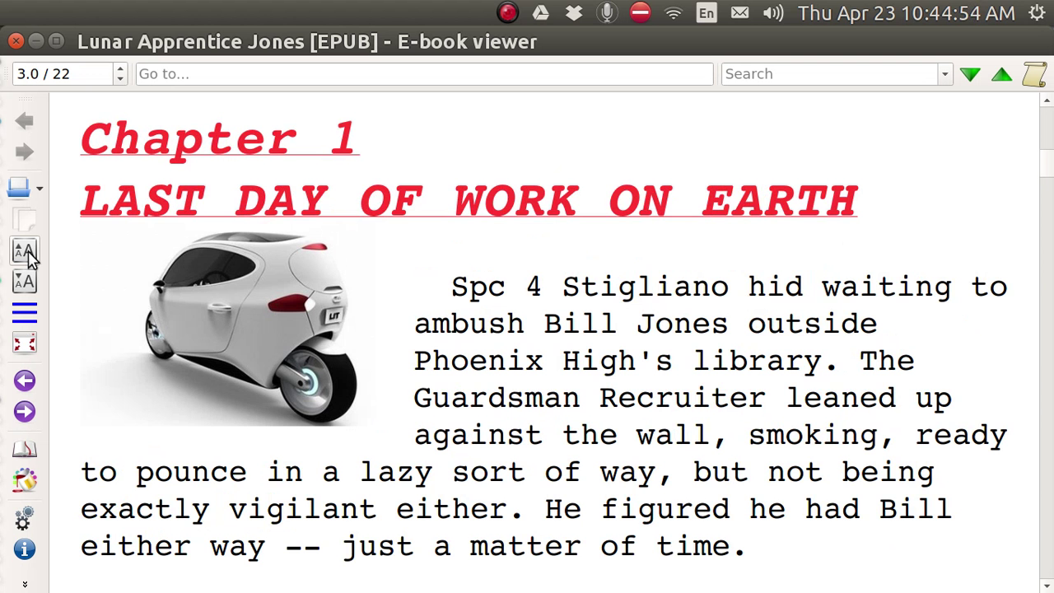
click(25, 281)
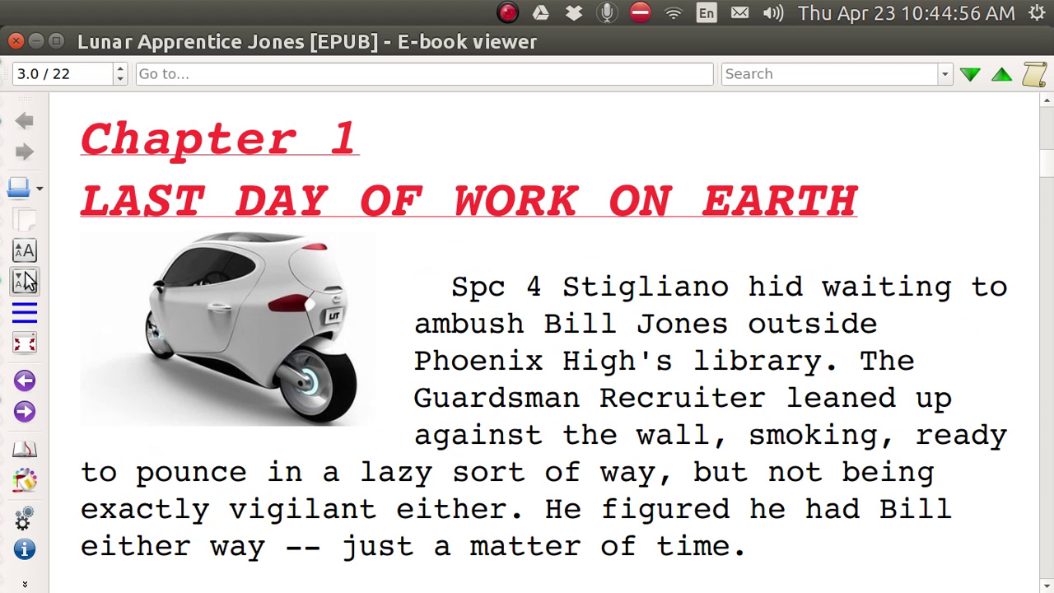
click(25, 281)
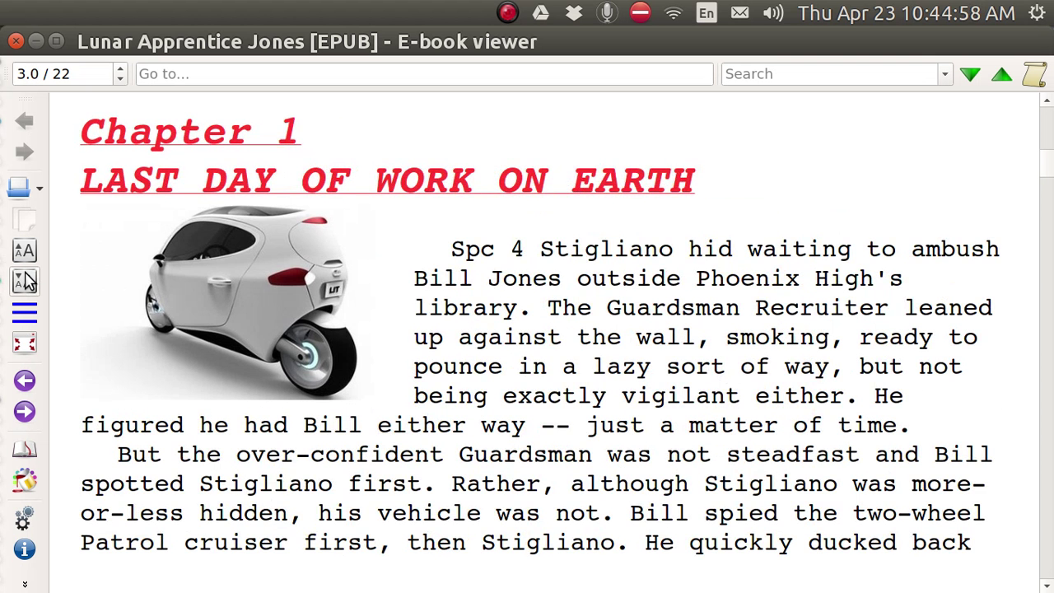
key(Page_Down)
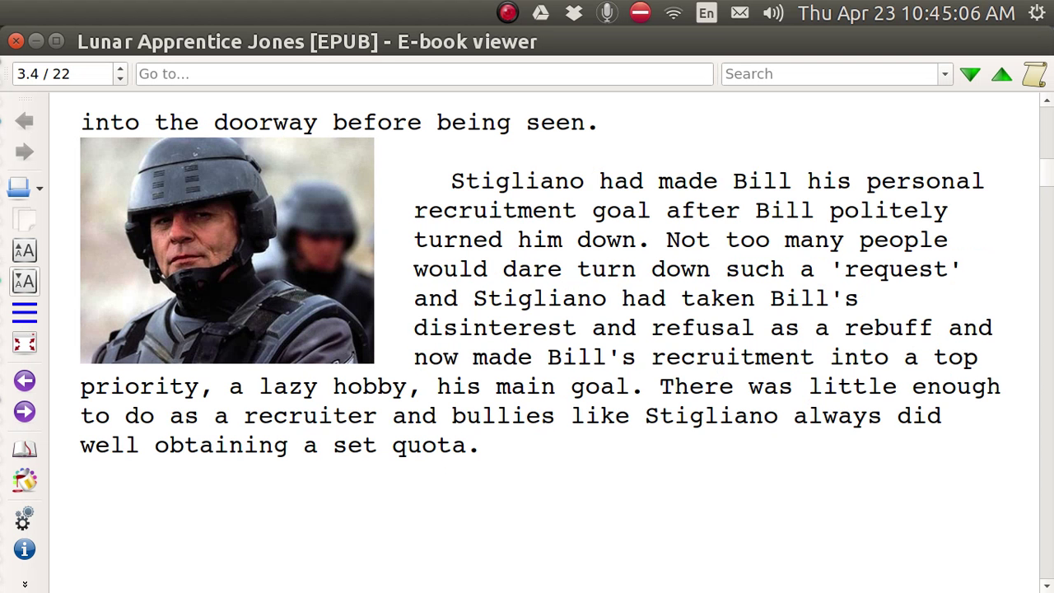
Page through the EPUB's images and quote boxes until reaching the blank page at 8.2/22.
key(Page_Down)
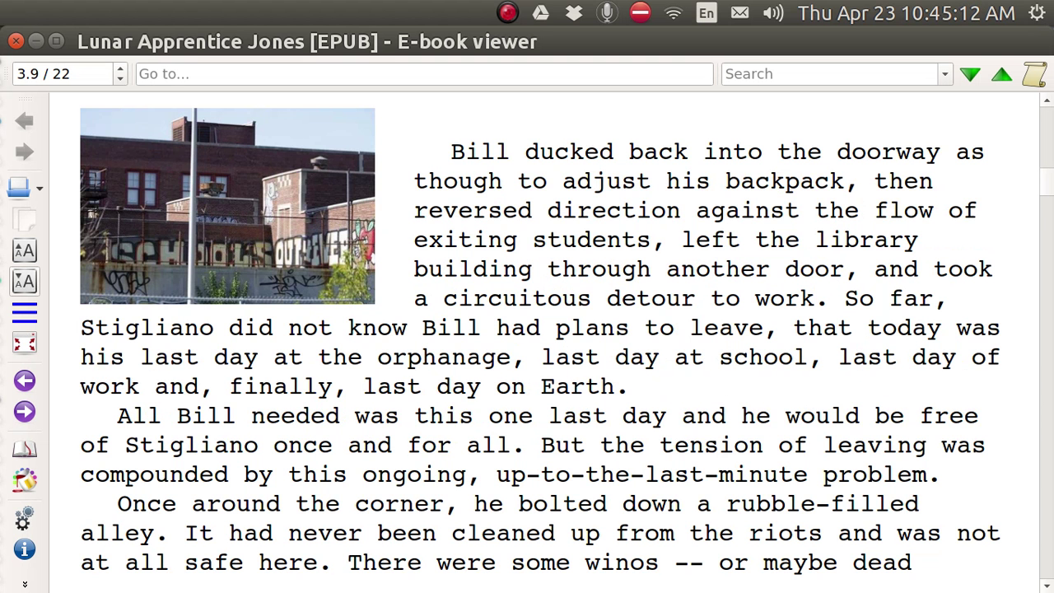
key(Page_Up)
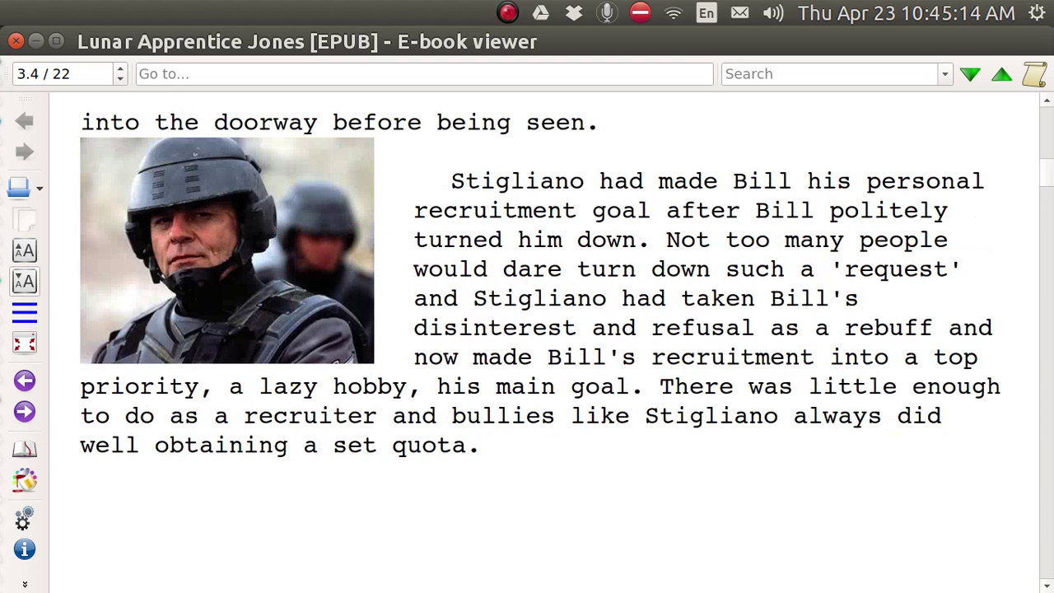
key(Page_Down)
key(Page_Down)
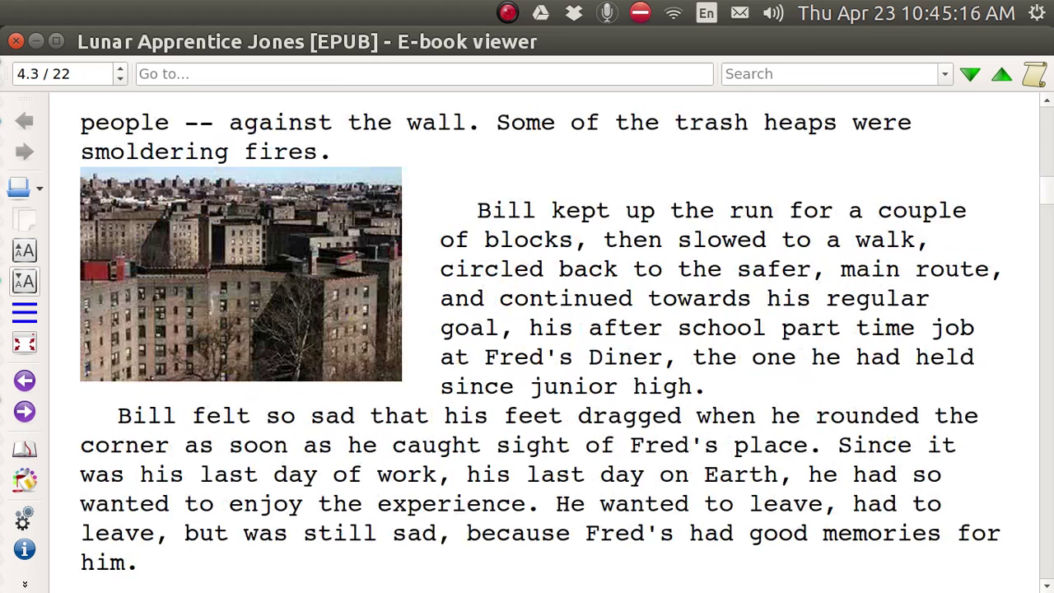
key(Page_Down)
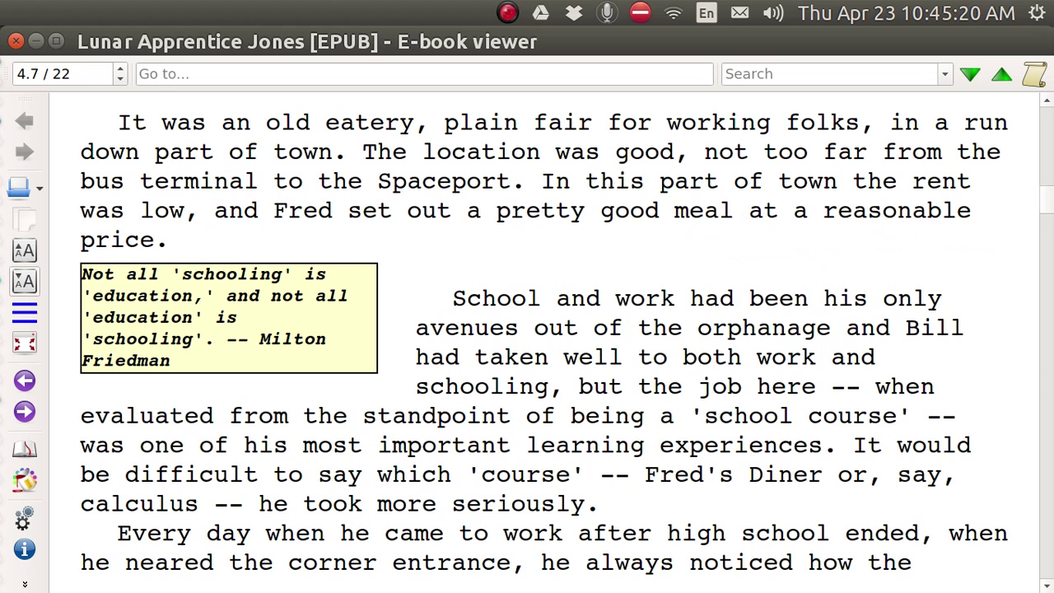
key(Page_Down)
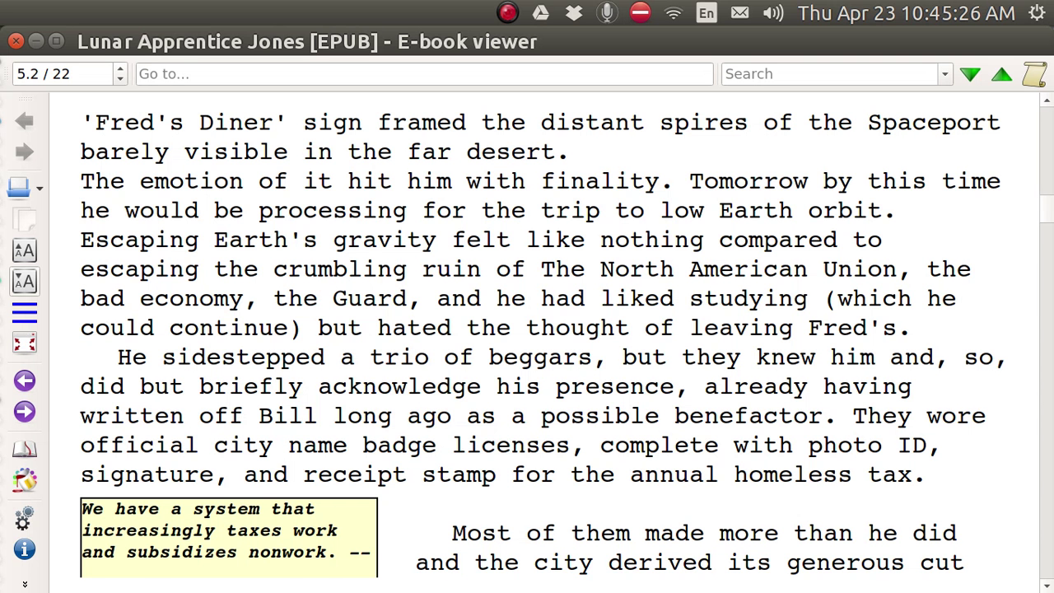
key(Page_Down)
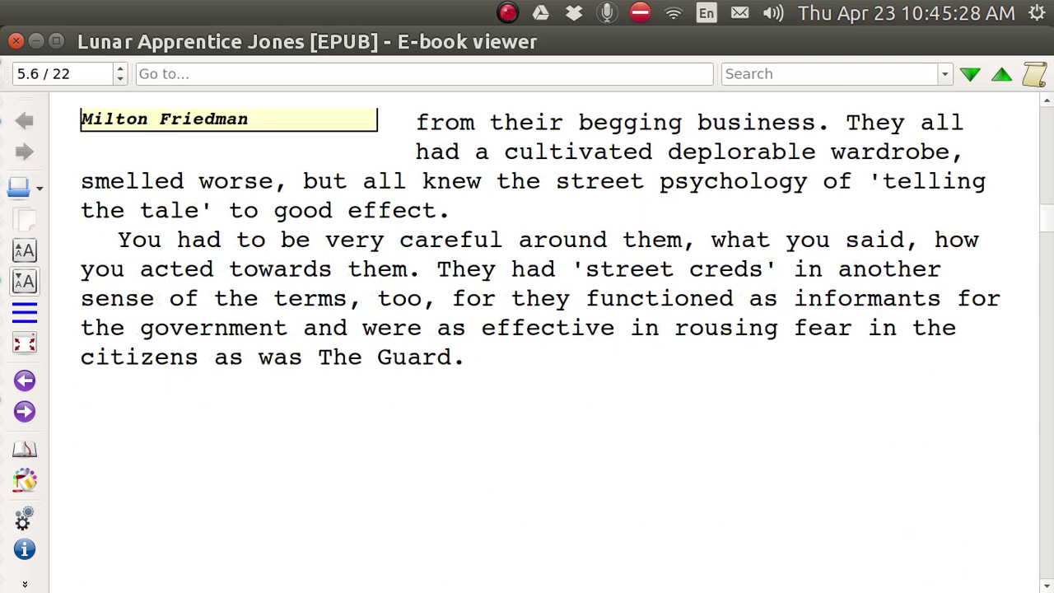
key(Page_Down)
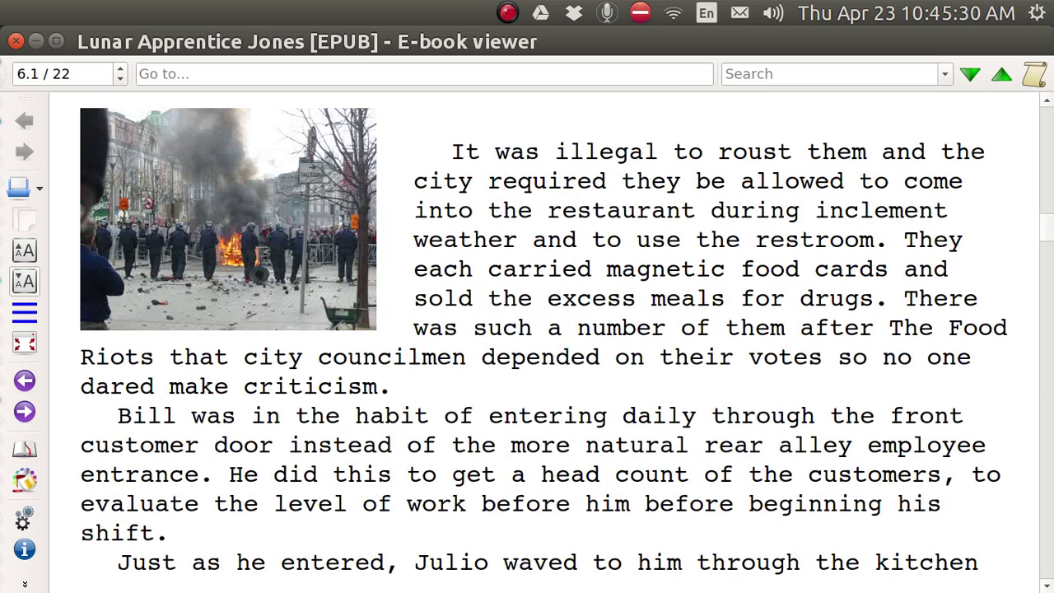
key(Page_Down)
key(Page_Down)
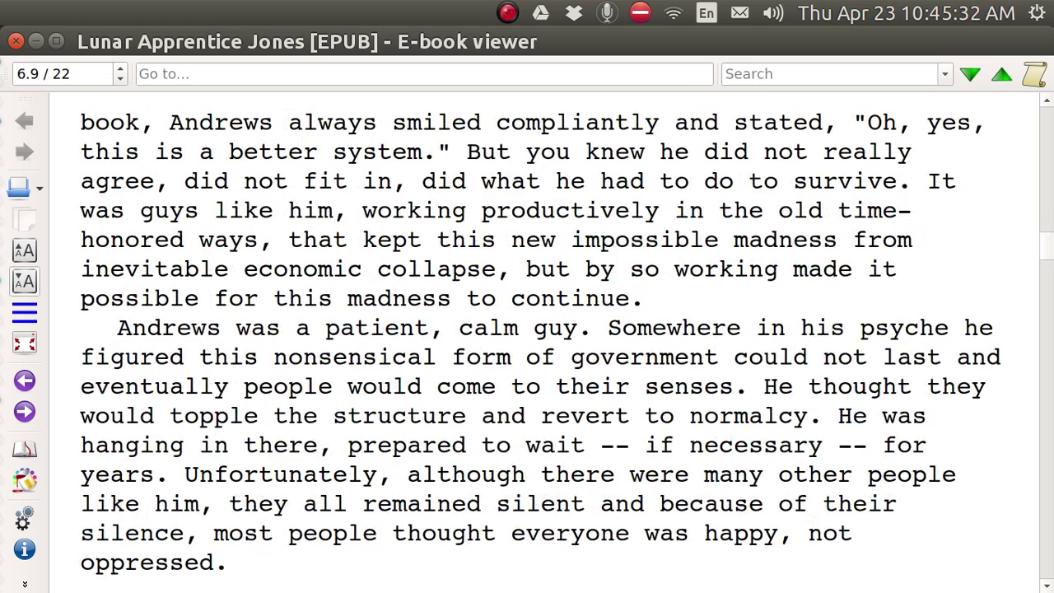
key(Page_Down)
key(Page_Down)
key(Page_Down)
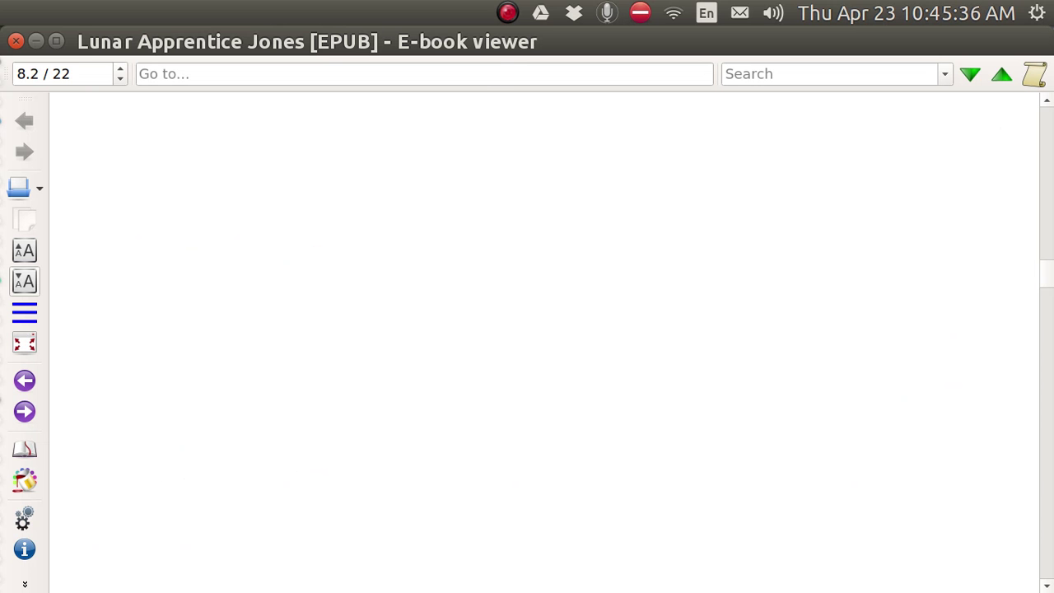
mouse_move(3, 118)
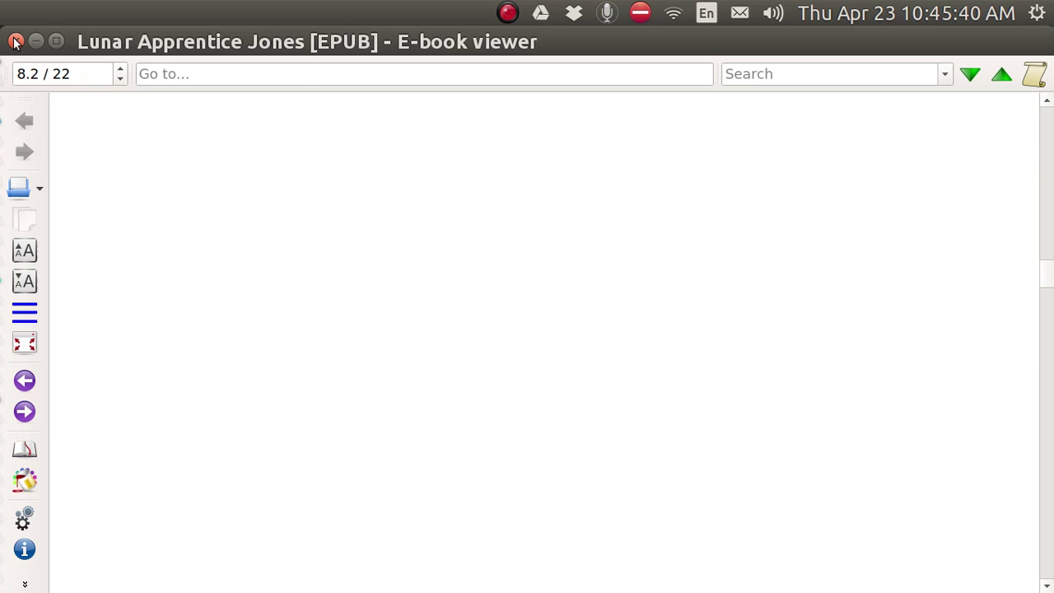
Close the viewer and permanently delete Lunar Apprentice Jones, leaving 28 books in the library.
click(15, 42)
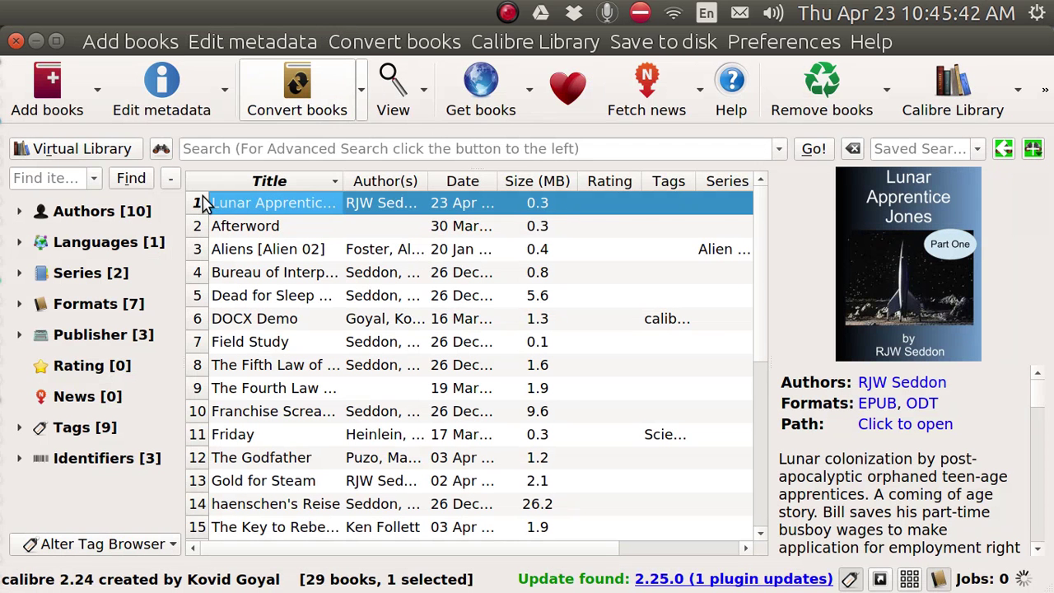
key(Delete)
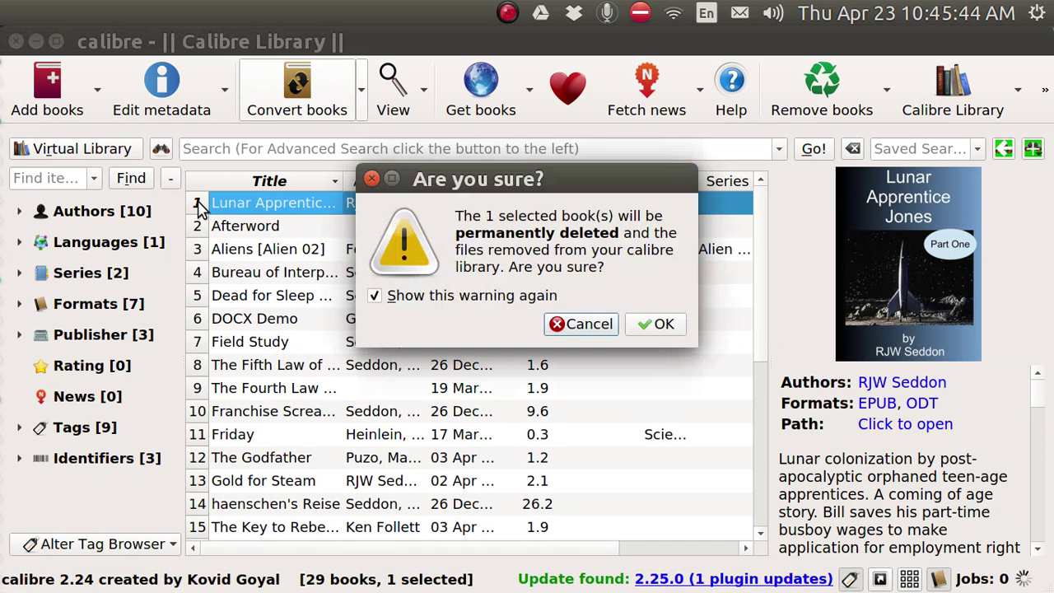
key(Return)
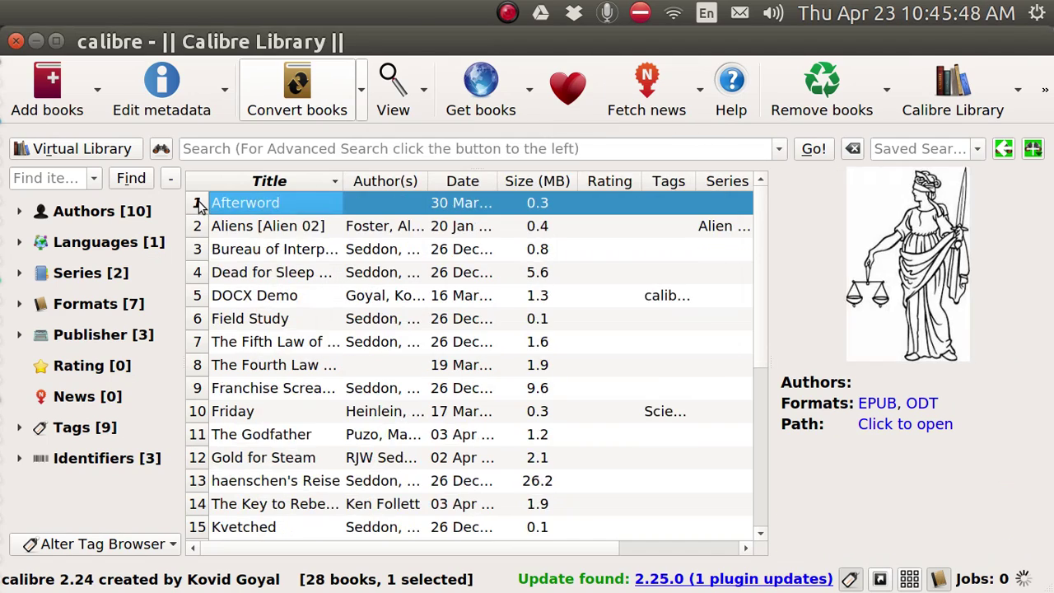
Switch back to the Writer workspace and jump to the next graphic, the robot image.
key(super+s)
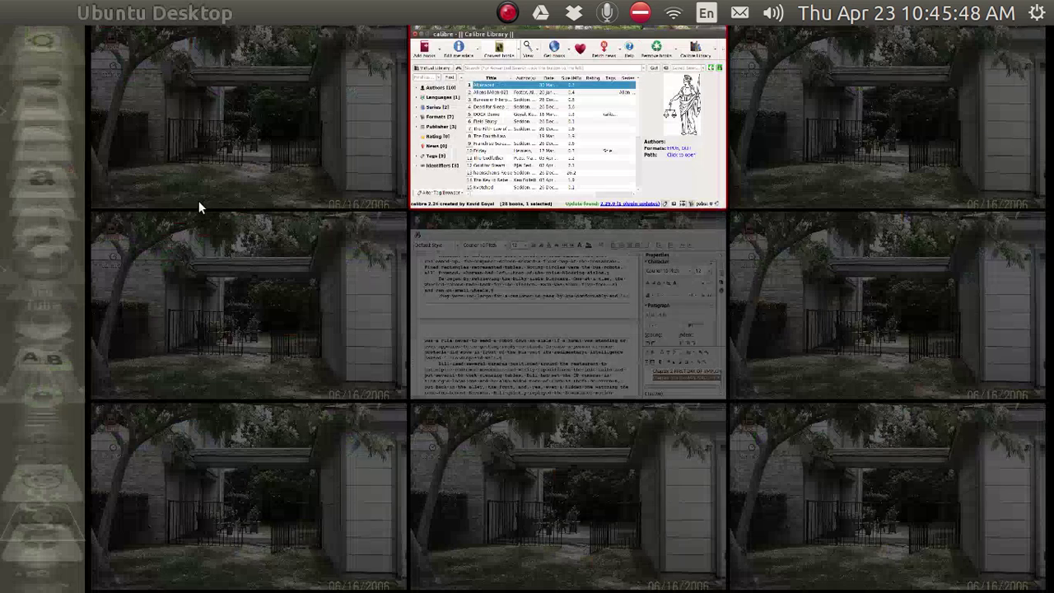
click(506, 267)
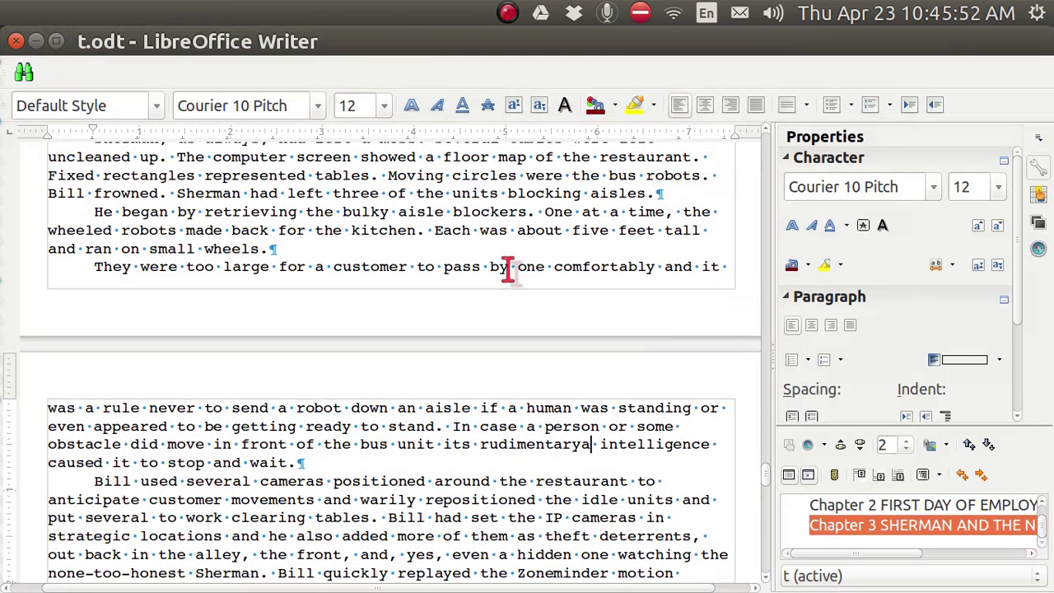
click(860, 445)
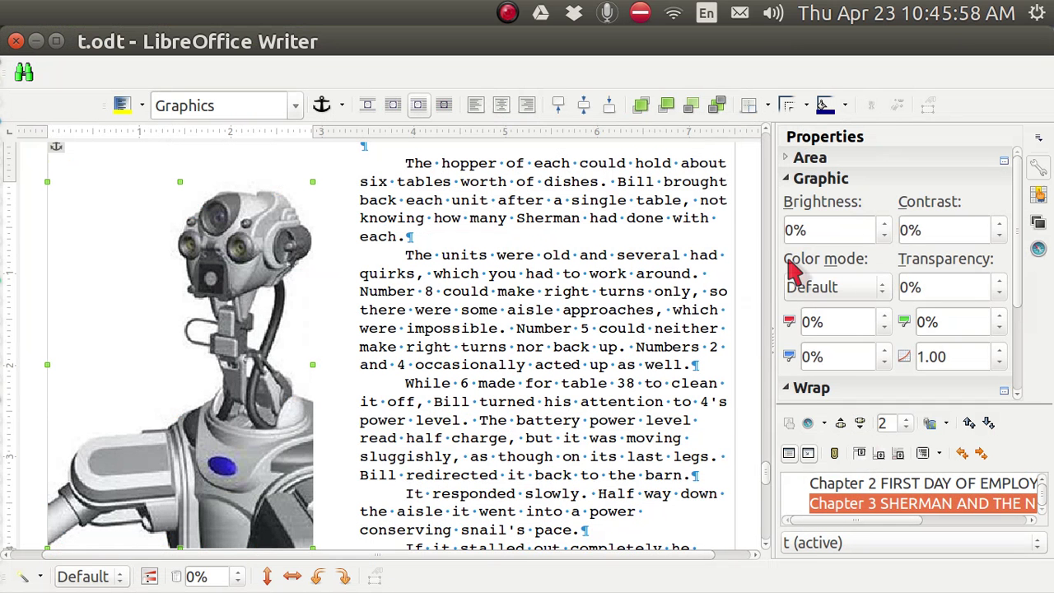
Set the Graphics frame style's right, top and bottom wrap spacing to 0.50".
key(F11)
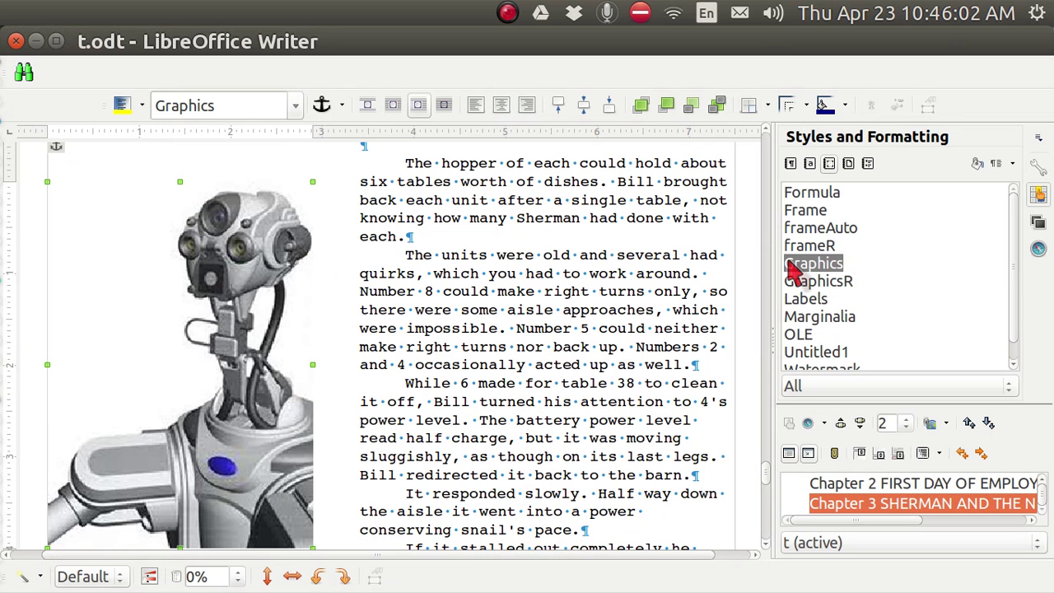
right_click(788, 262)
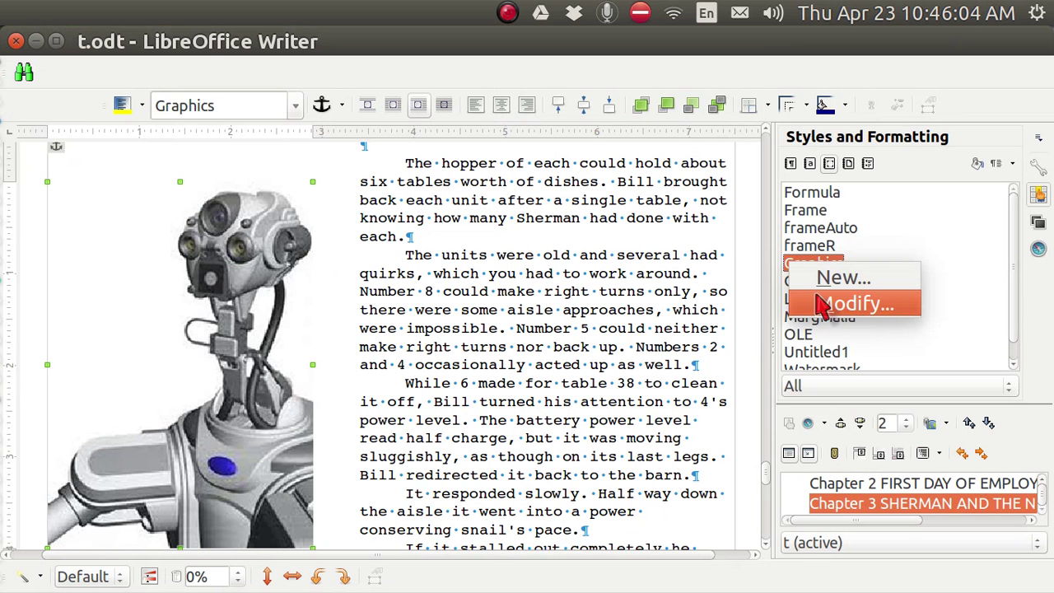
click(817, 297)
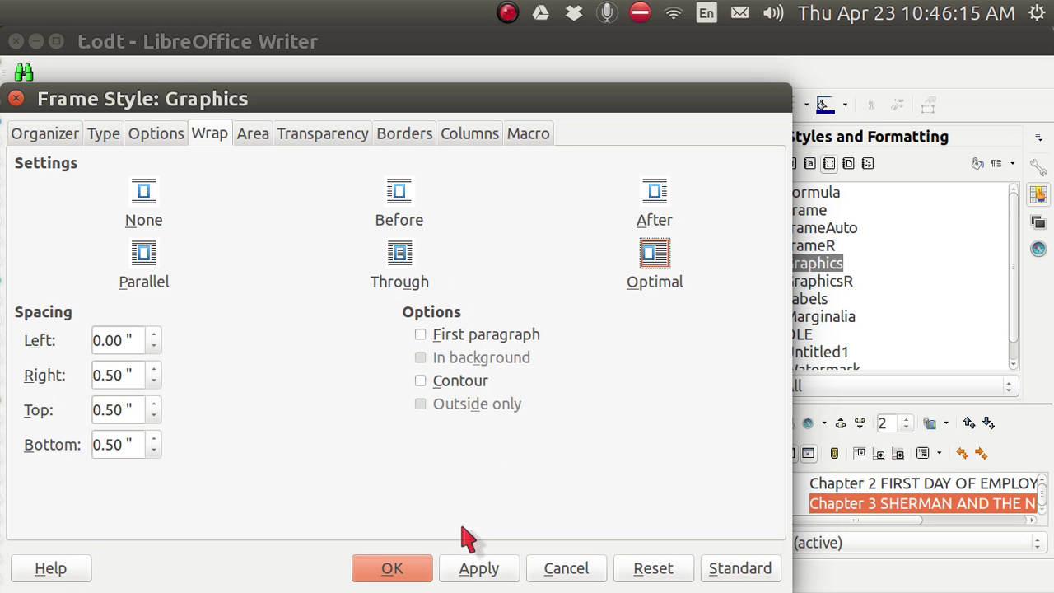
click(471, 567)
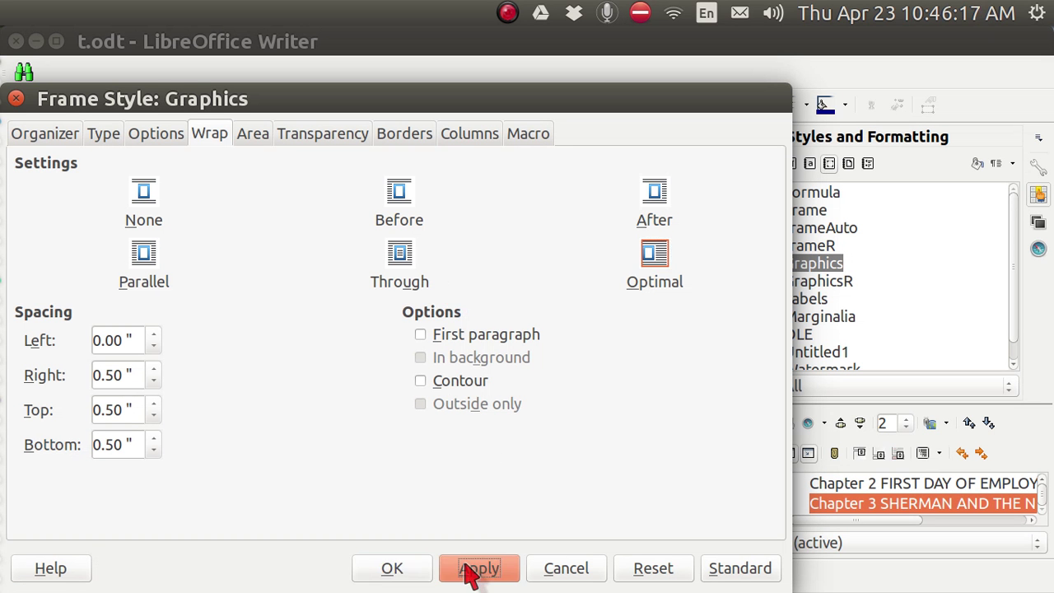
click(419, 571)
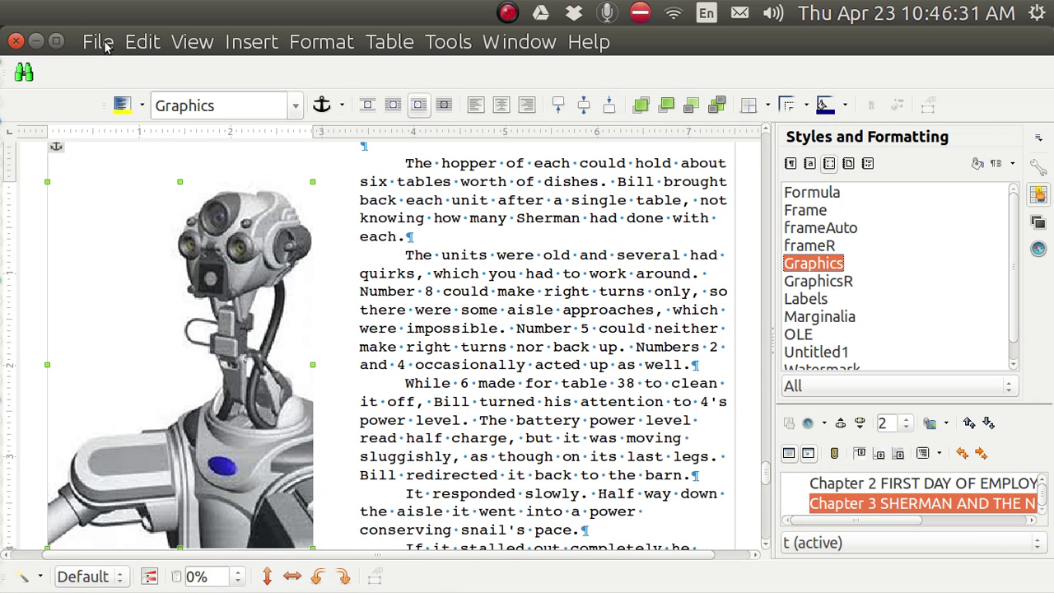
Save t.odt and bring up the workspace overview.
click(99, 42)
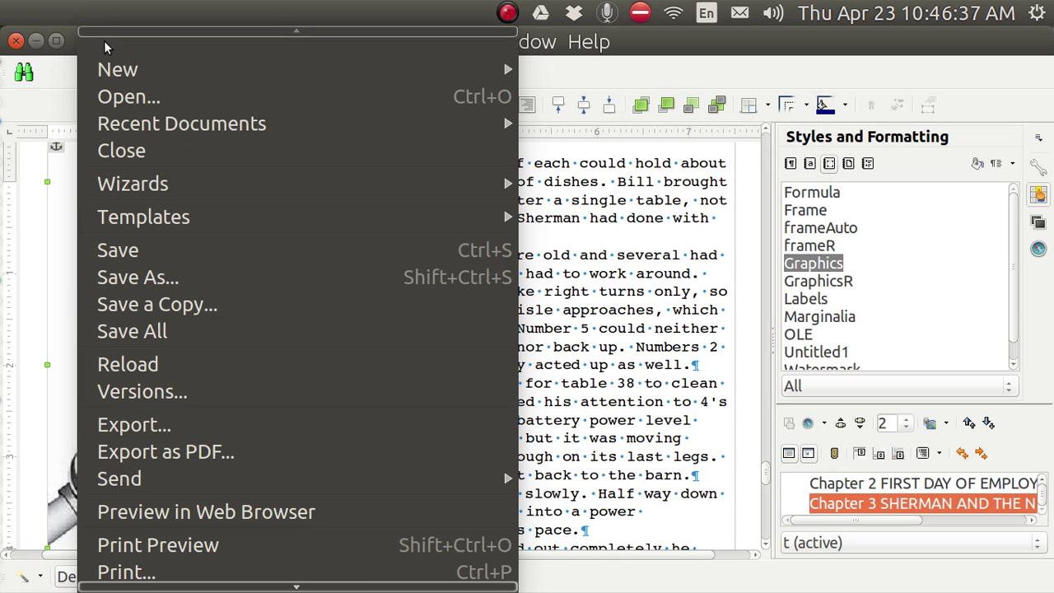
click(157, 245)
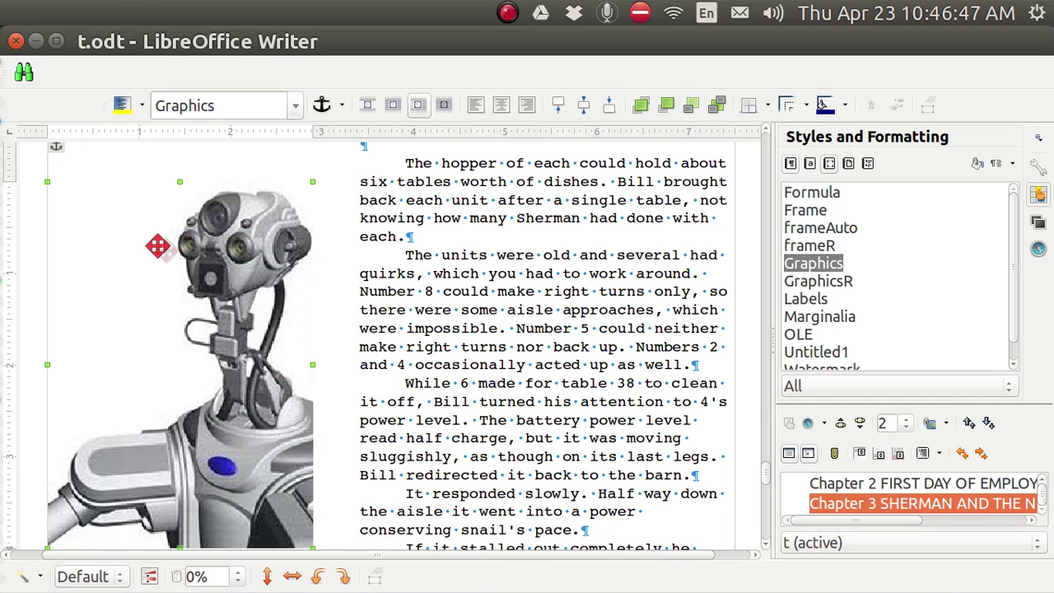
key(super+s)
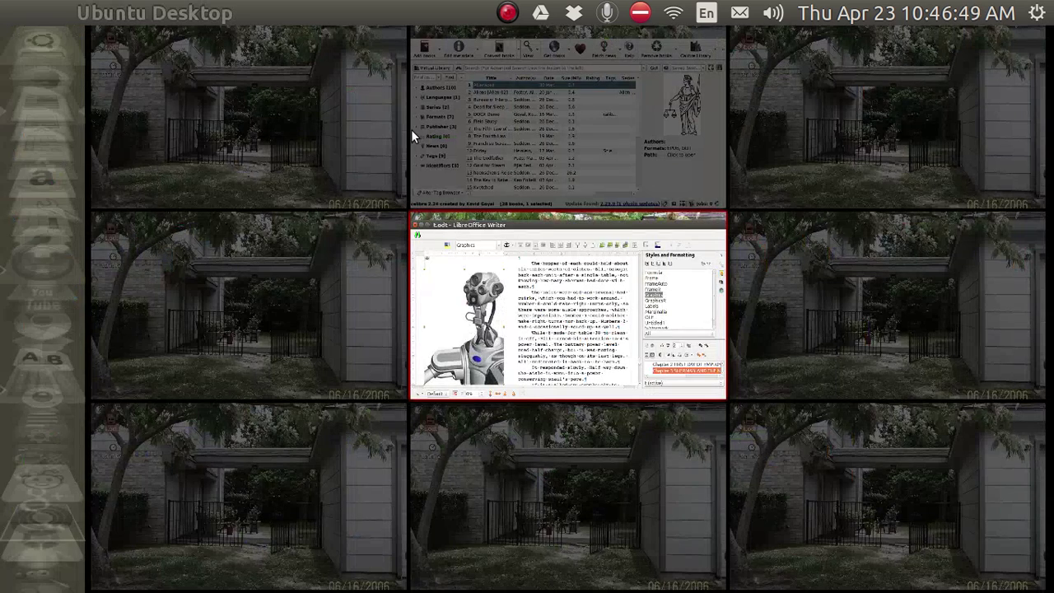
Add t.odt back to the calibre library as Lunar Apprentice Jones.
click(499, 127)
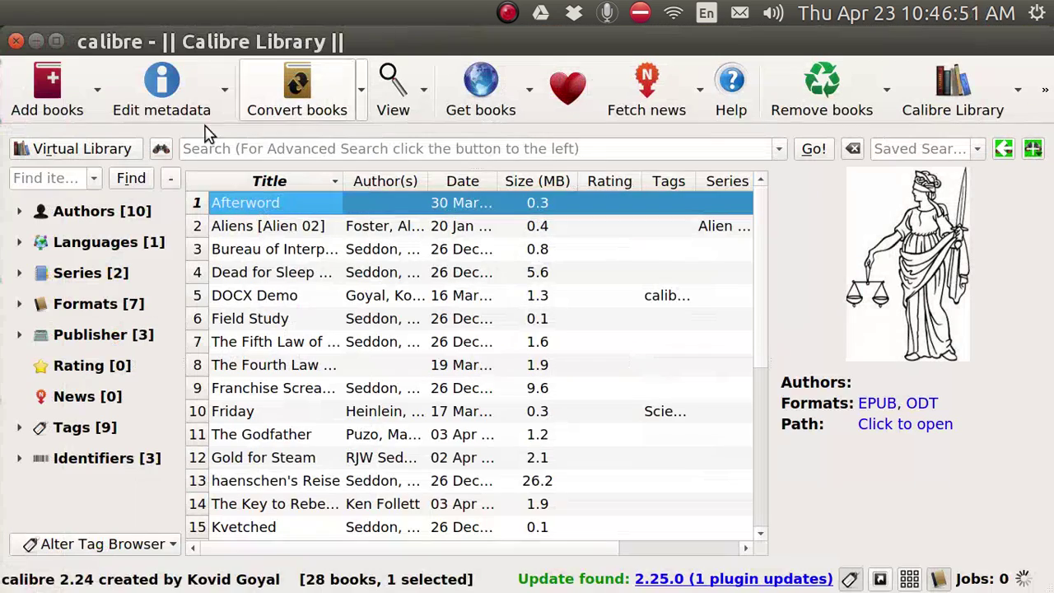
click(53, 78)
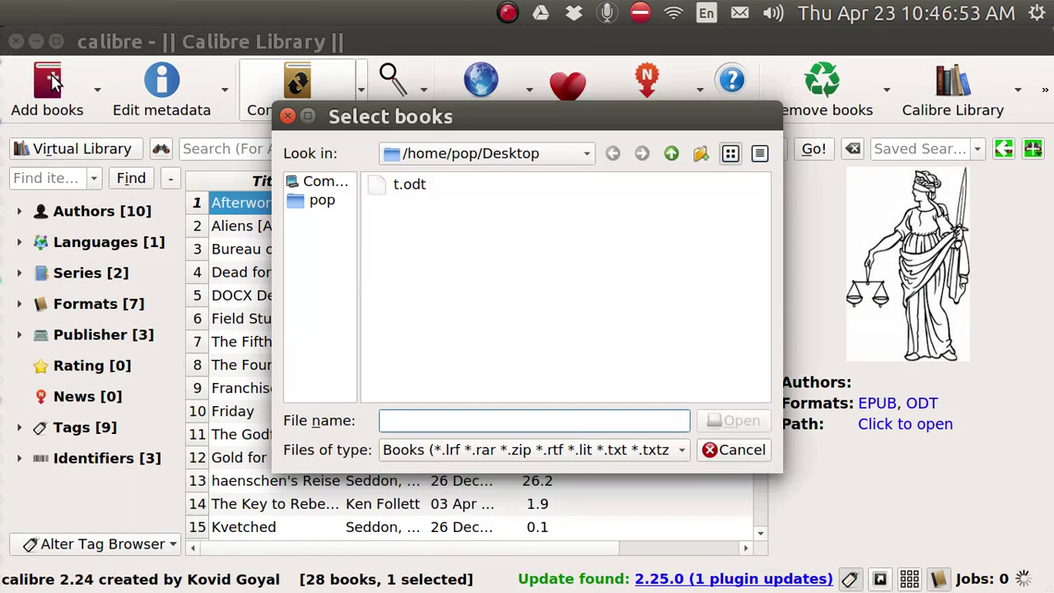
click(390, 191)
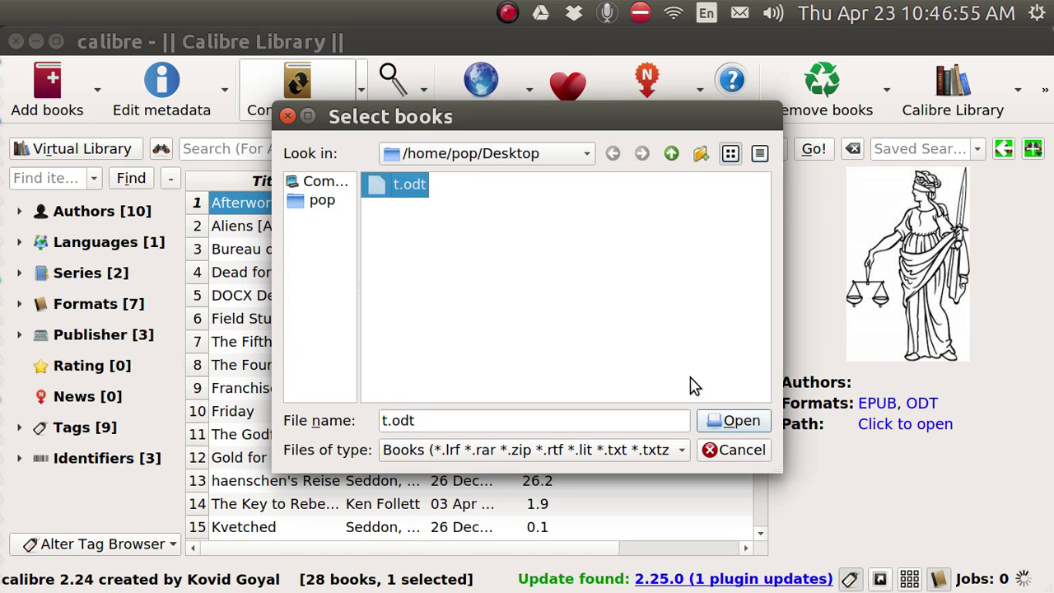
click(736, 421)
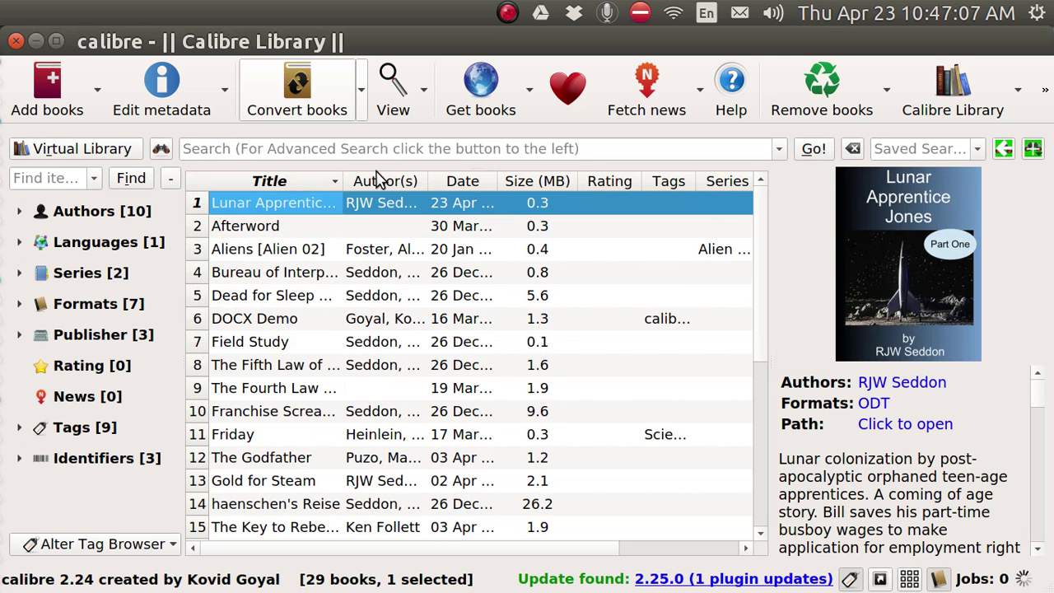
Convert Lunar Apprentice Jones from ODT to EPUB and open the new EPUB for reading.
click(334, 104)
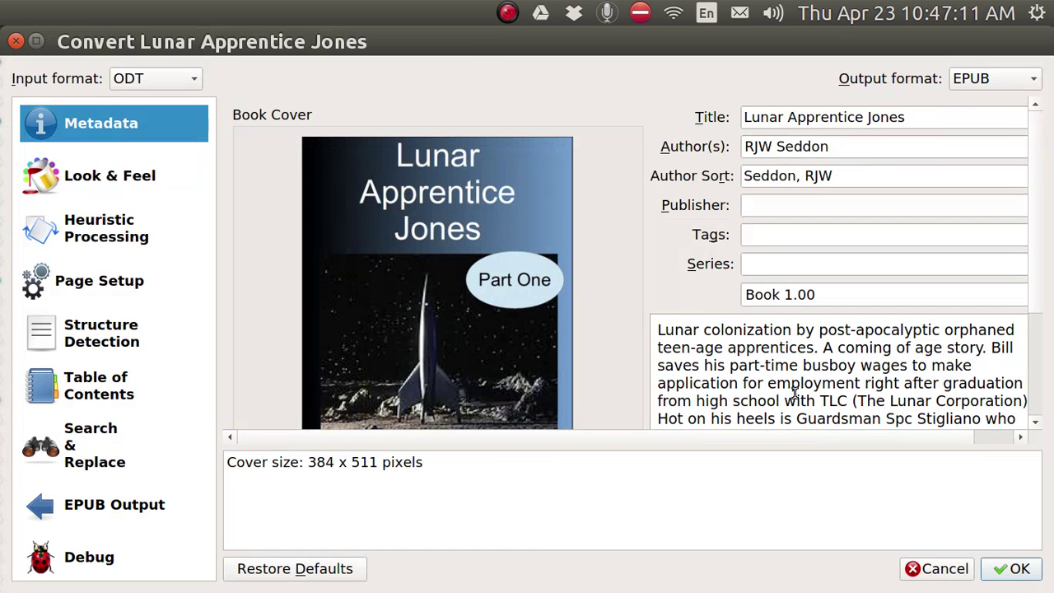
click(1008, 572)
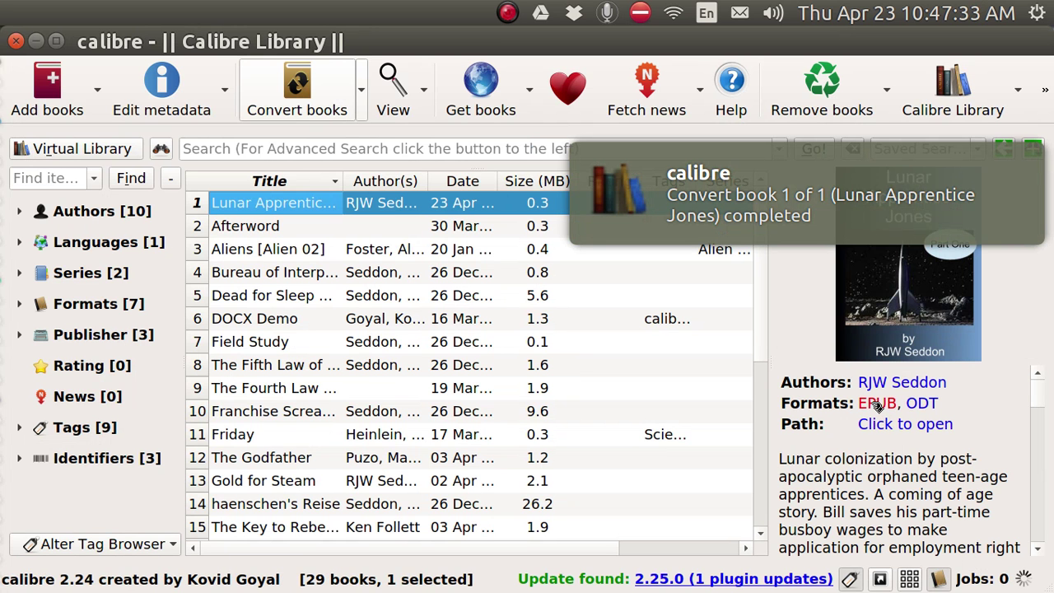
click(876, 405)
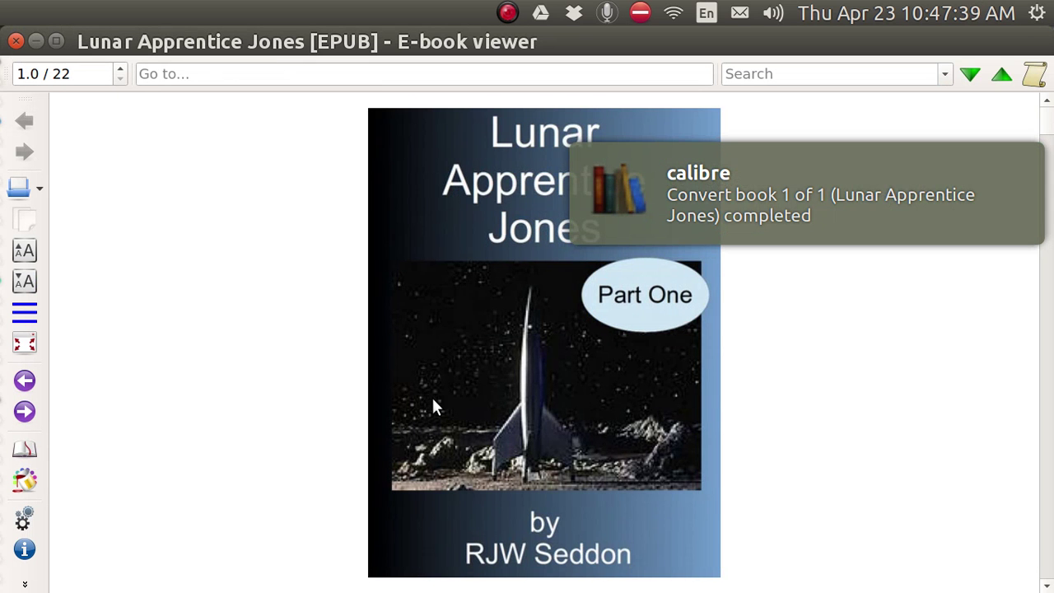
Page through the converted novel from Chapter 1 through Chapter 3 to the final page.
scroll(433, 401, down, 1)
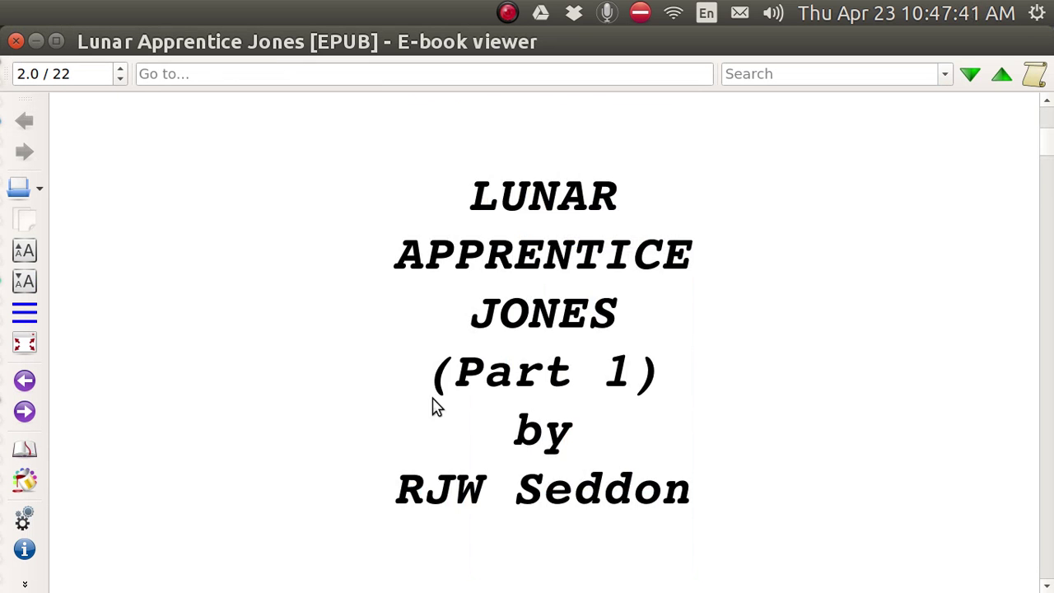
scroll(437, 406, down, 1)
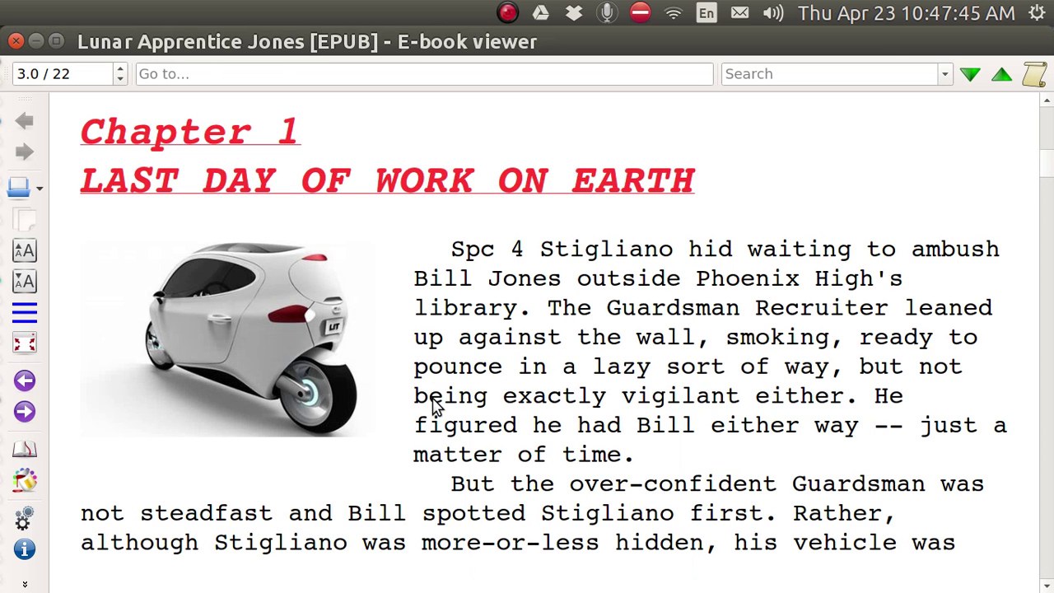
scroll(437, 406, down, 3)
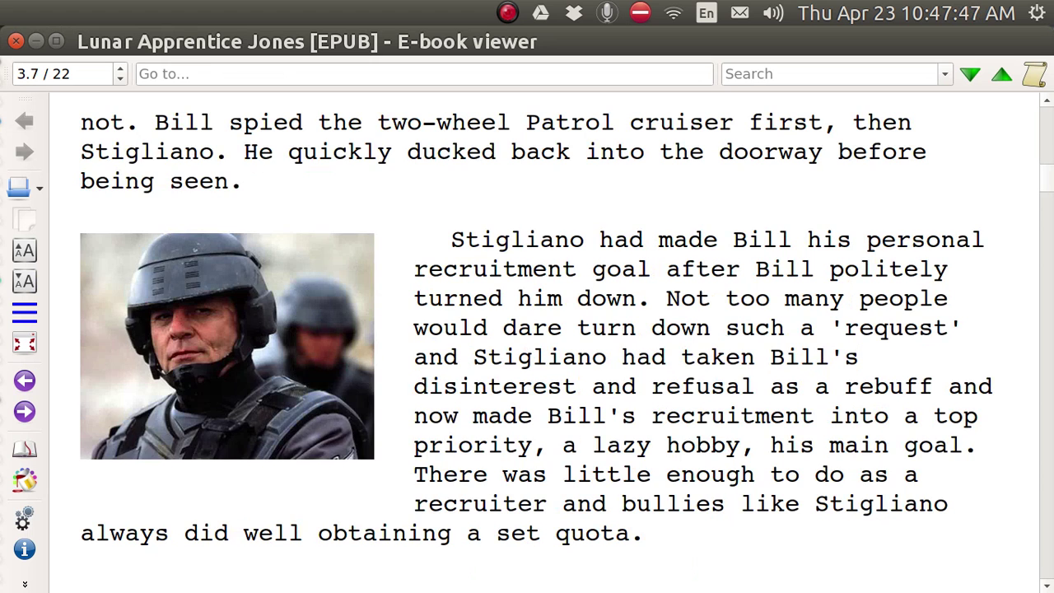
scroll(527, 329, down, 3)
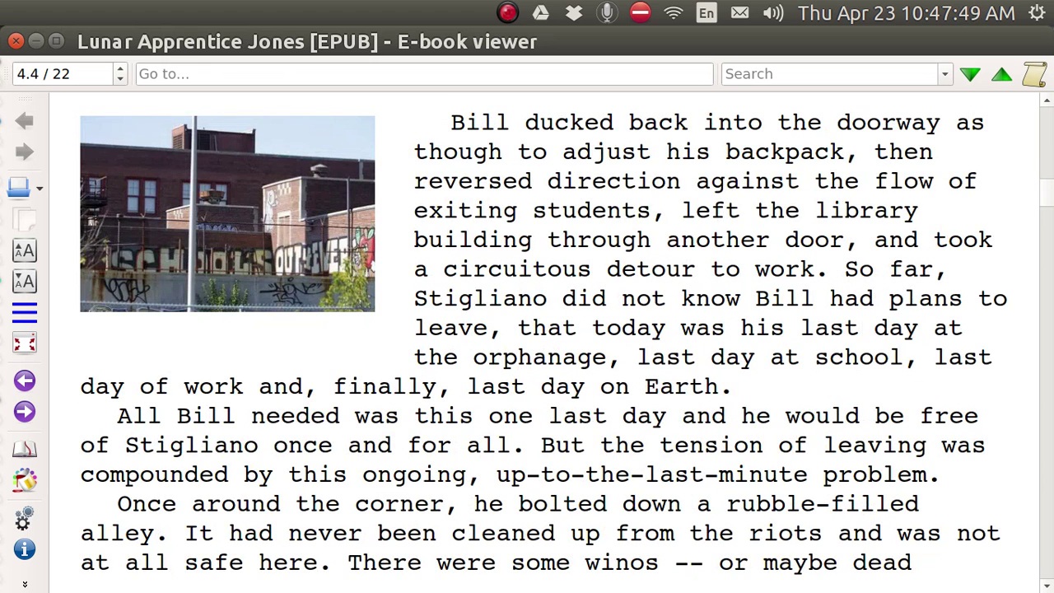
scroll(527, 329, up, 3)
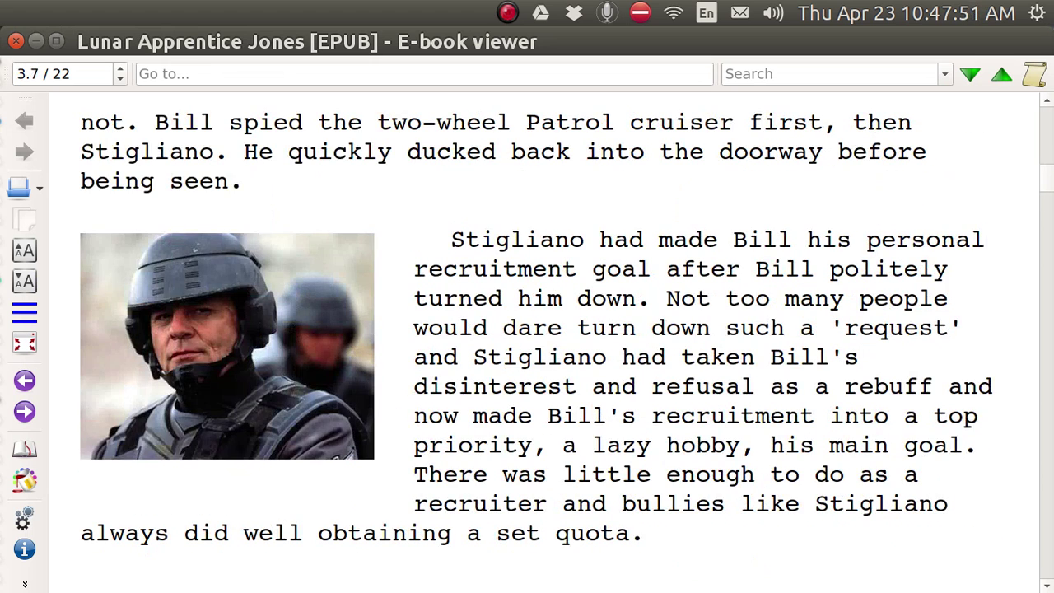
key(Page_Down)
key(Page_Down)
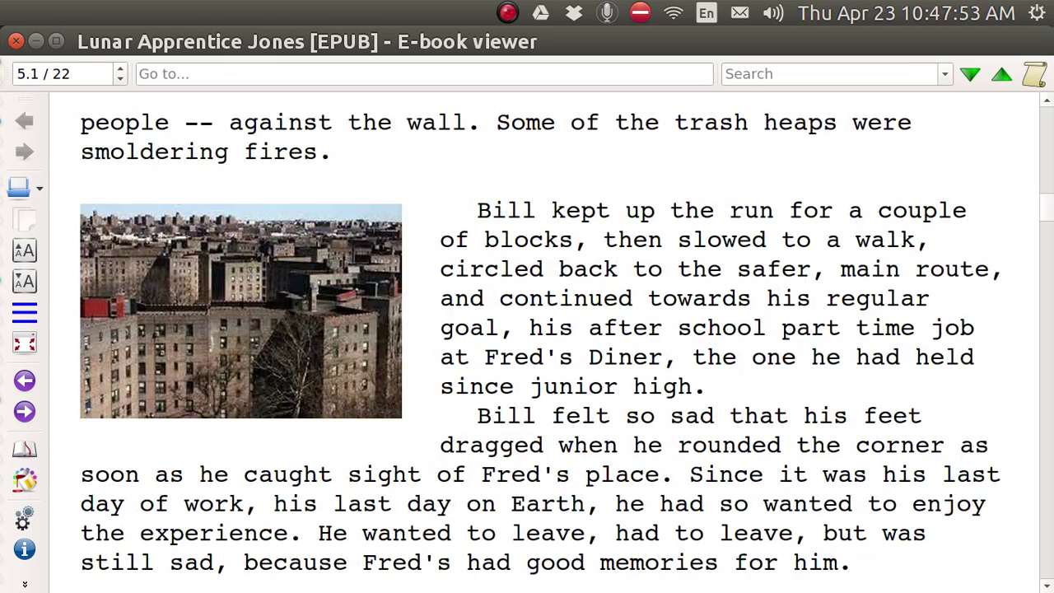
key(Page_Down)
key(Page_Down)
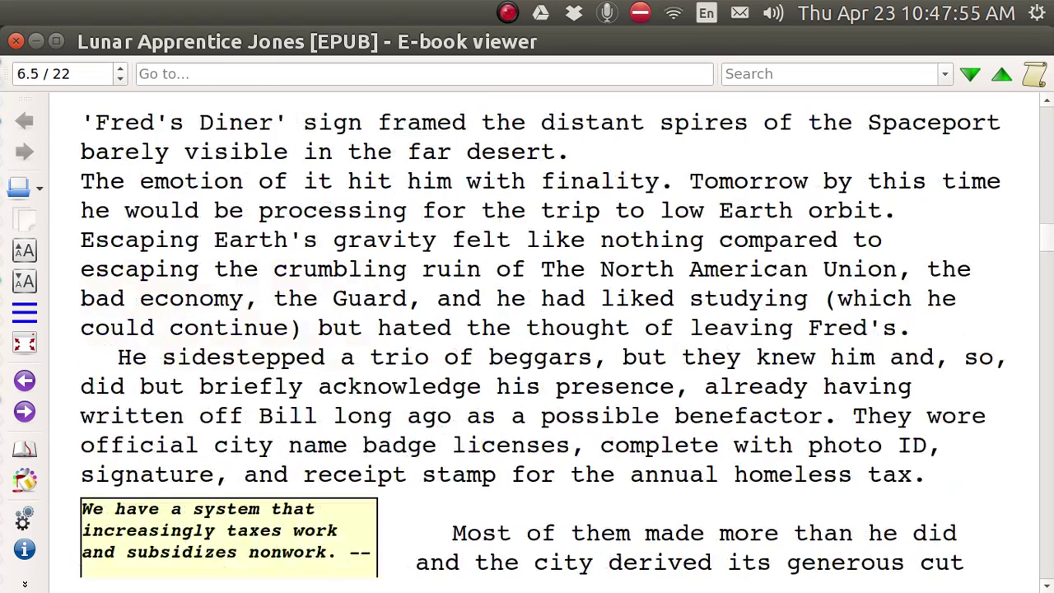
key(Page_Down)
key(Page_Down)
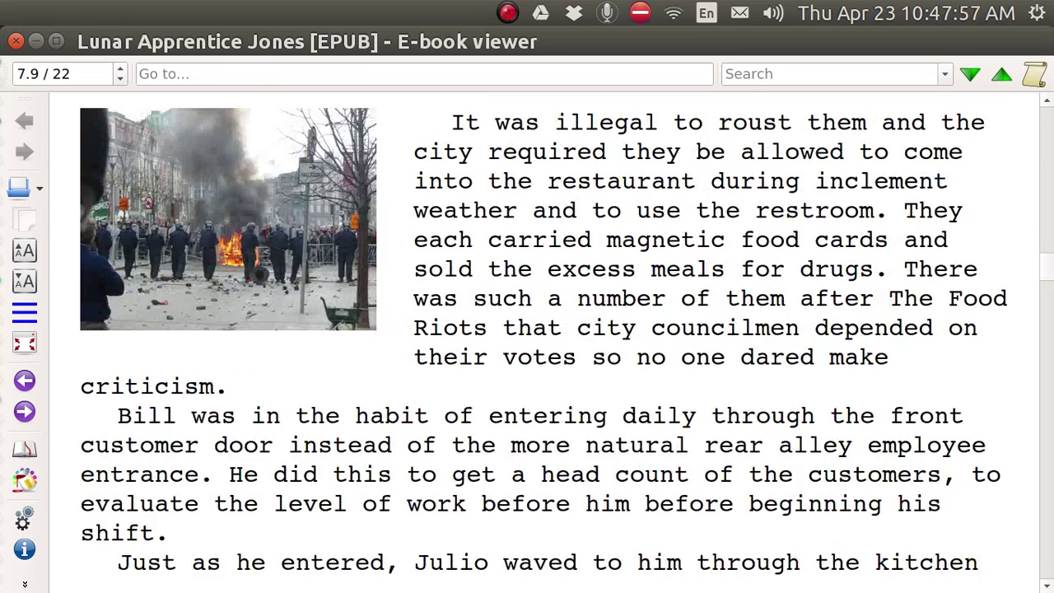
key(Page_Up)
key(Page_Down)
key(Page_Down)
key(Page_Down)
key(Page_Down)
key(Page_Down)
key(Page_Down)
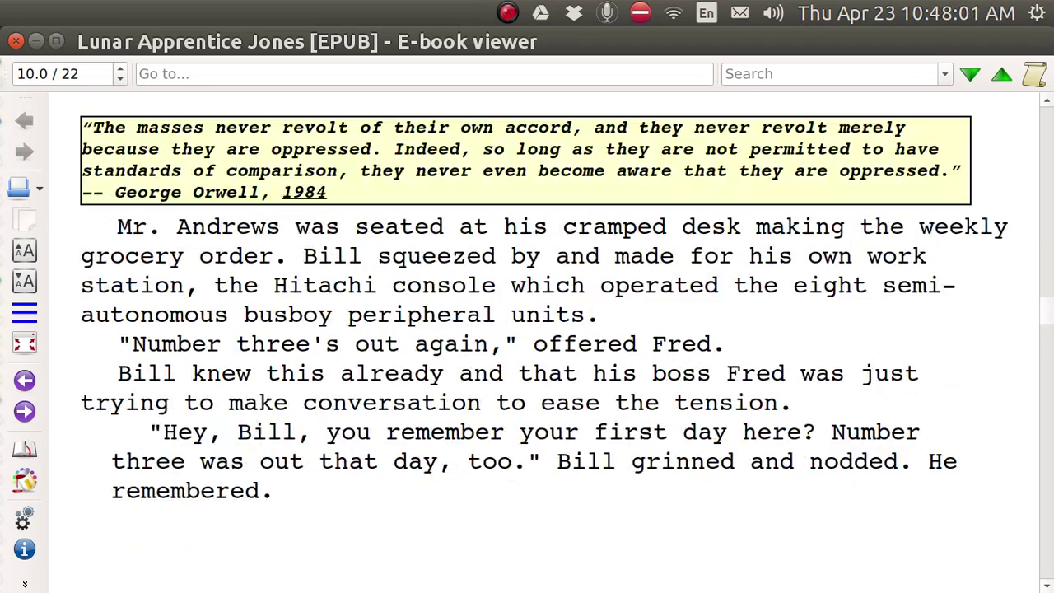
key(Page_Down)
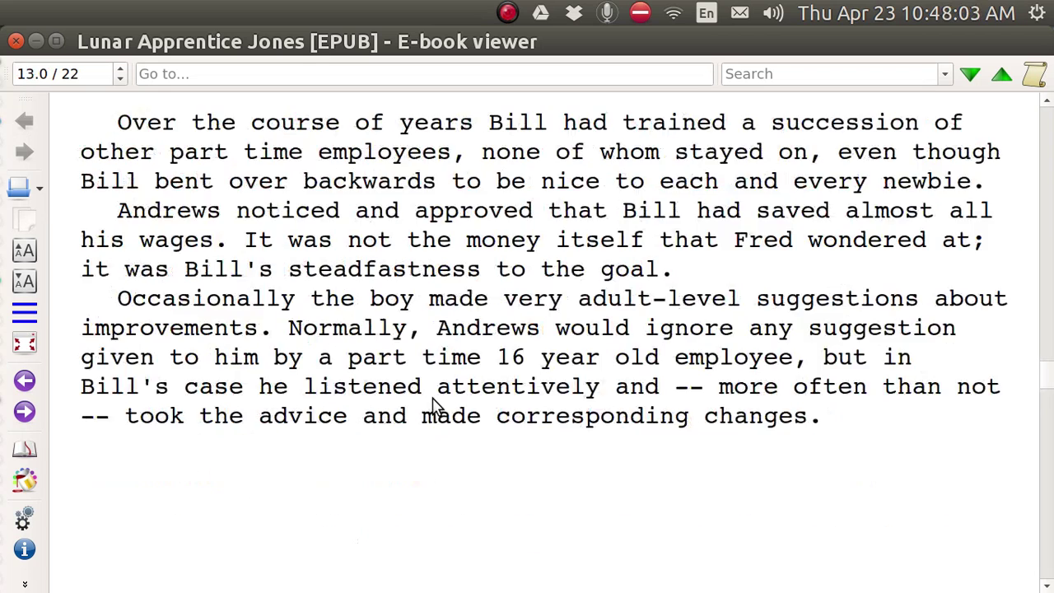
key(Page_Down)
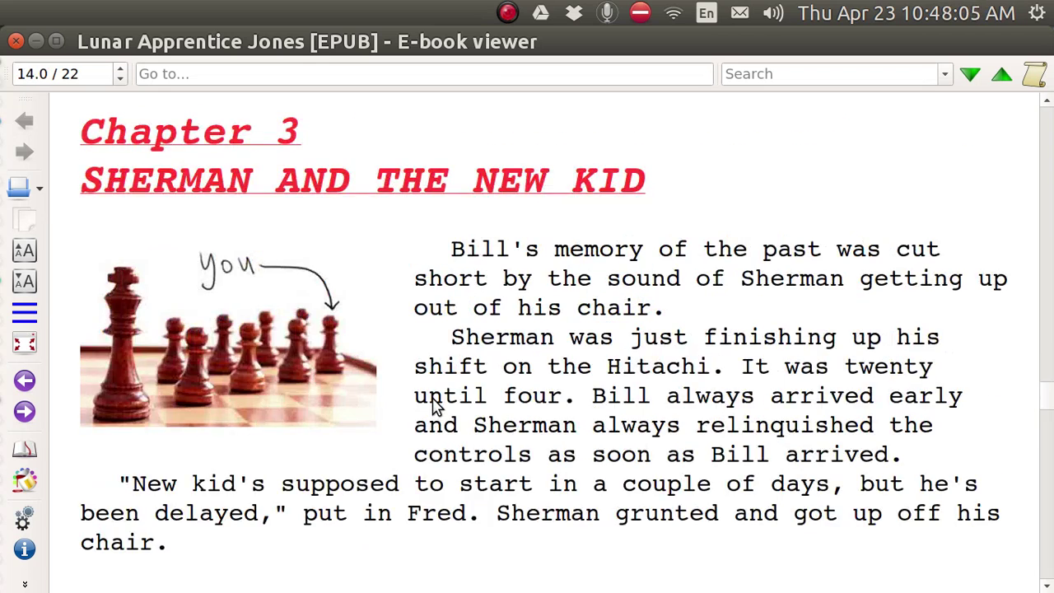
key(Page_Down)
key(Page_Down)
key(Page_Down)
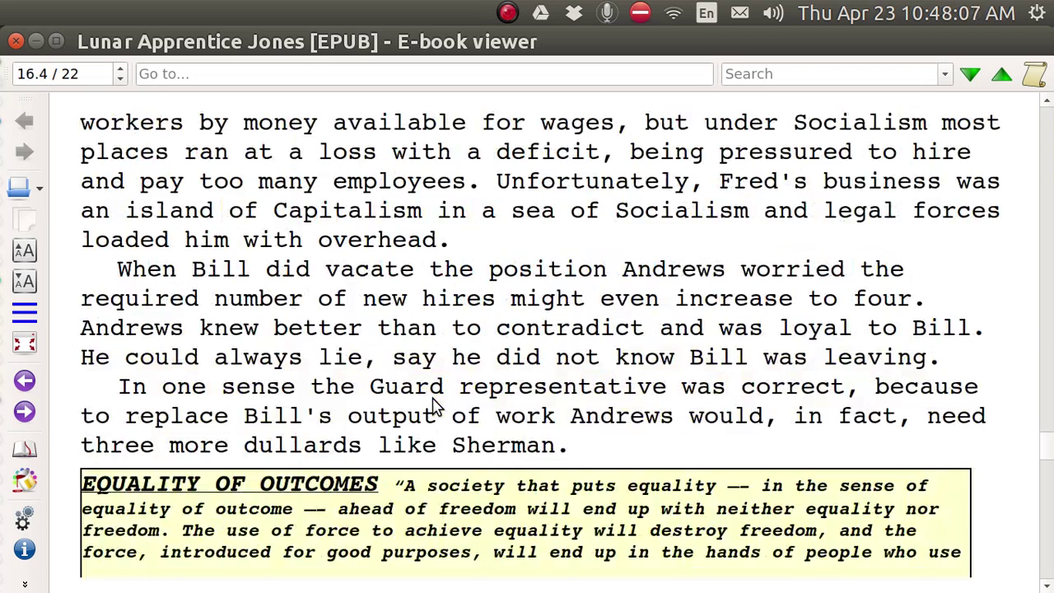
key(Page_Down)
key(Page_Down)
key(Page_Down)
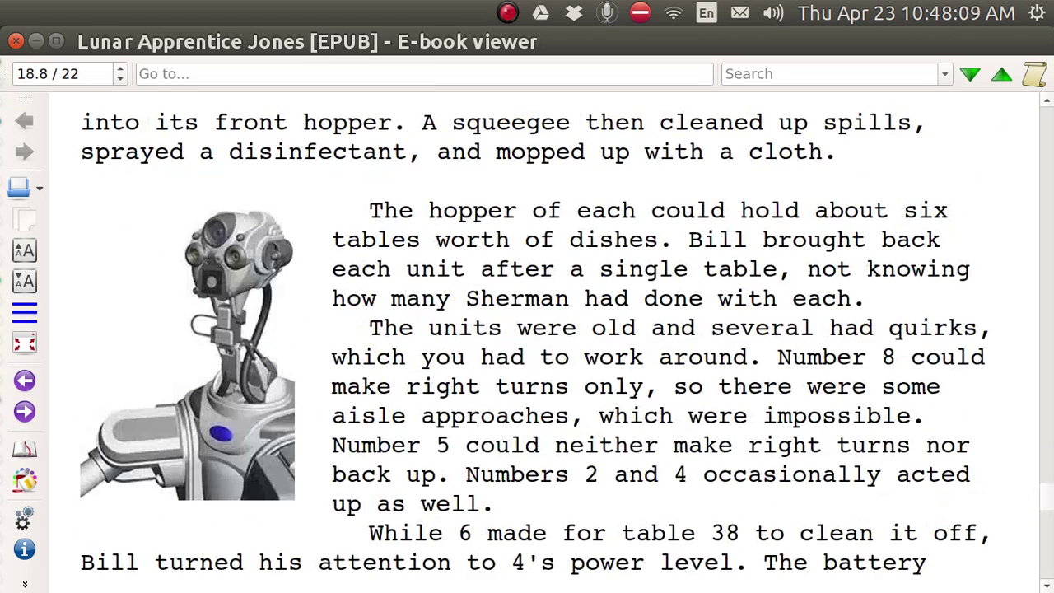
key(Page_Down)
key(Page_Down)
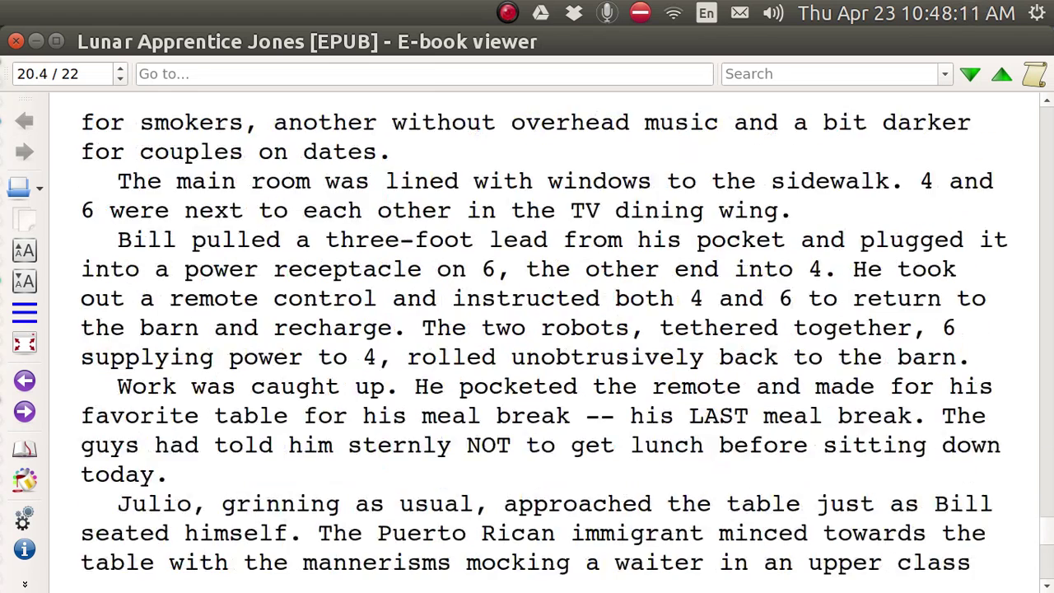
key(Page_Down)
key(Page_Down)
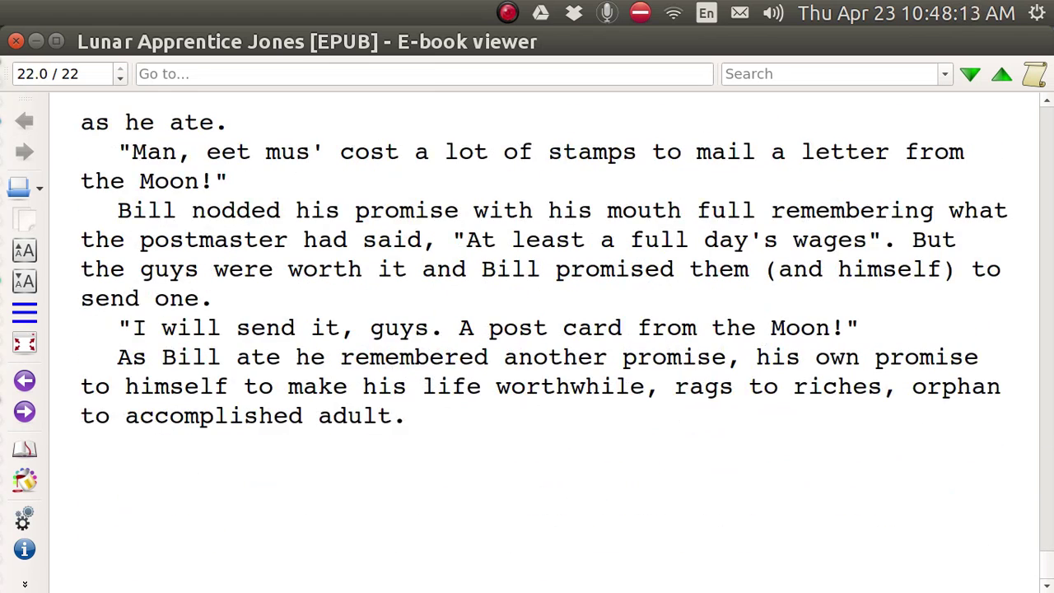
Reduce the text size by two steps and jump back to the cover at 1.0/22.
click(25, 282)
click(26, 282)
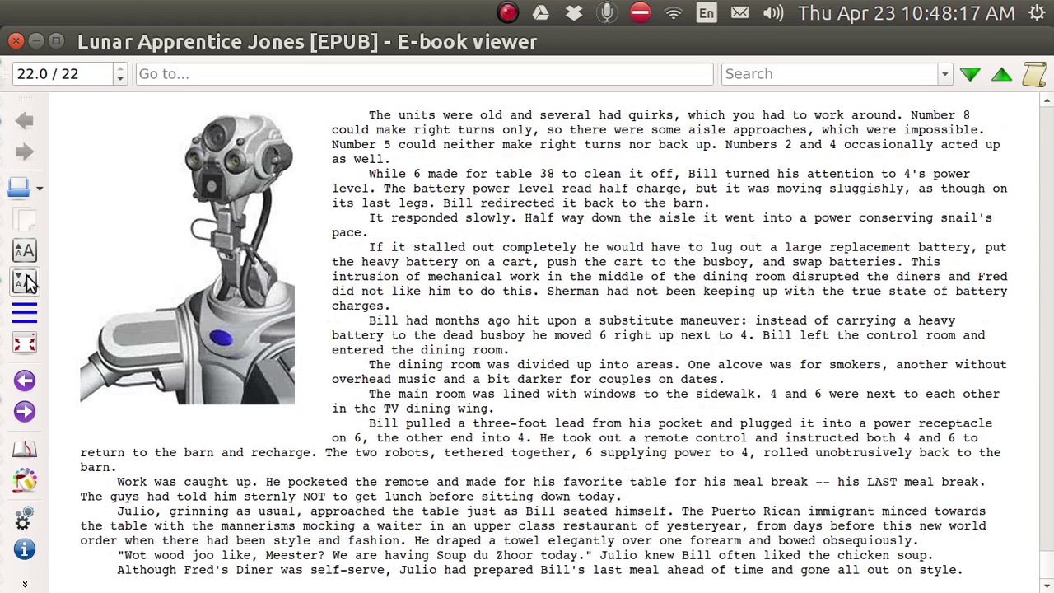
key(Home)
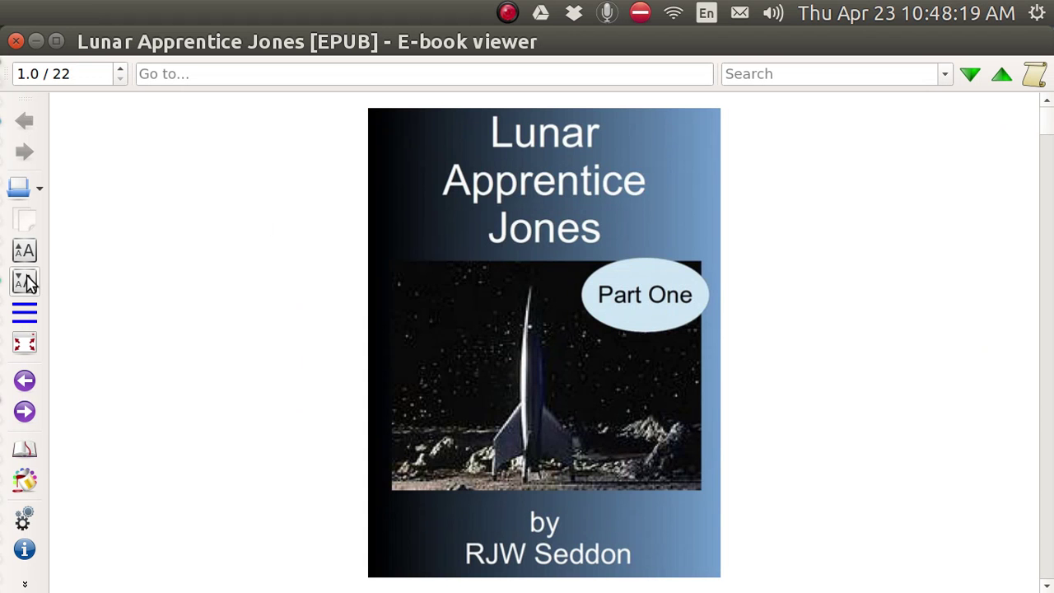
Enlarge the text by one step and page into Chapter 1 to inspect the page breaks.
click(24, 255)
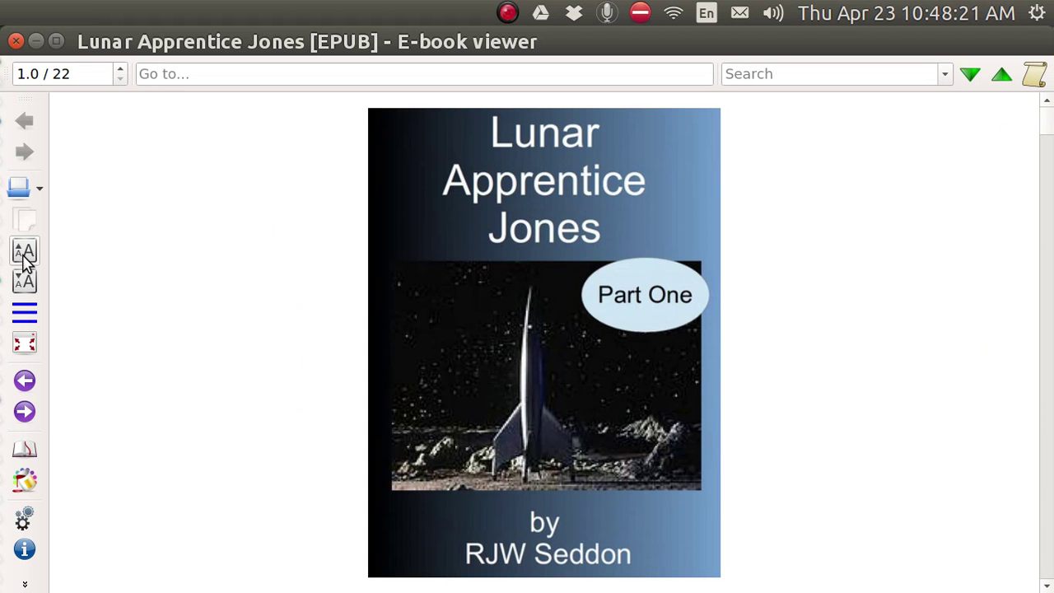
key(Page_Down)
key(Page_Down)
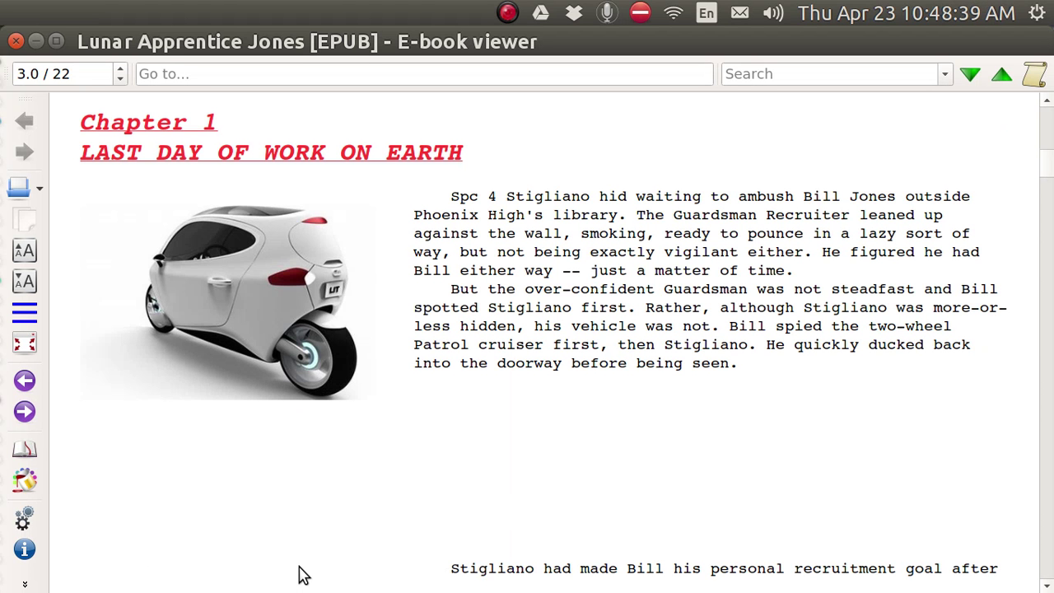
scroll(303, 575, down, 1)
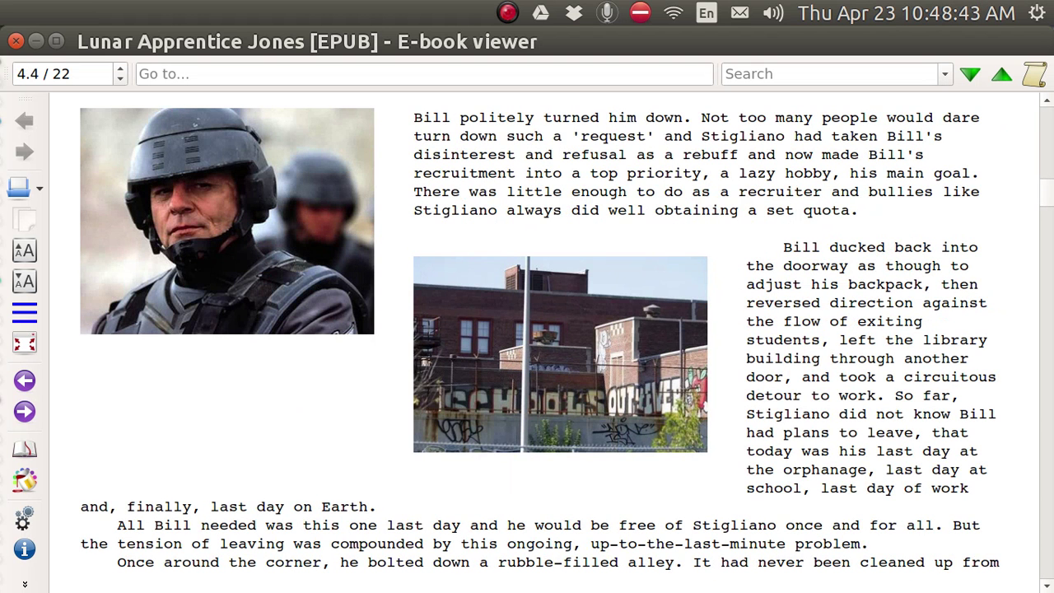
key(Page_Down)
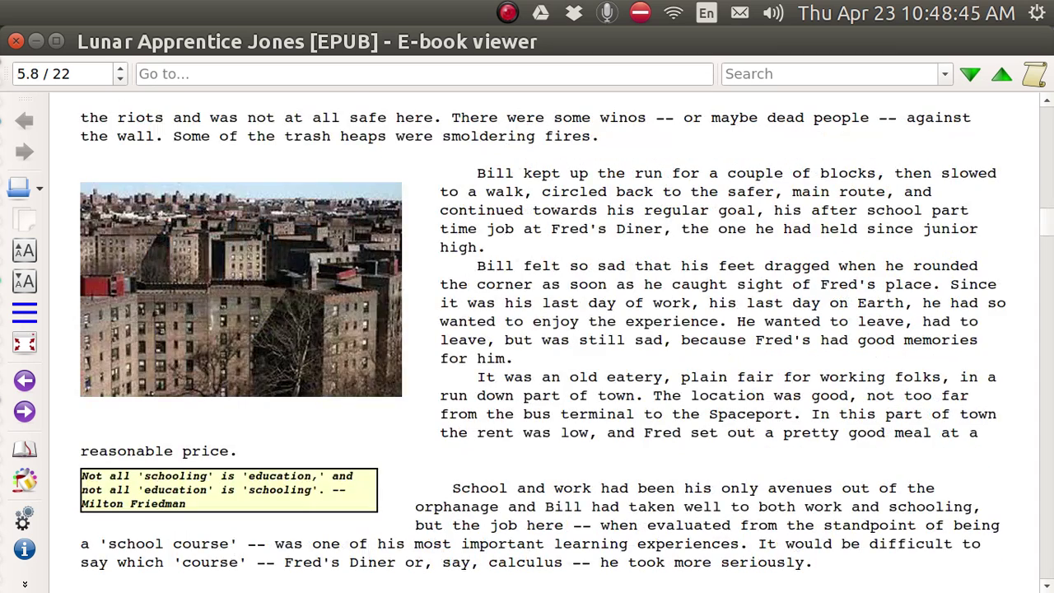
key(Page_Down)
key(Page_Down)
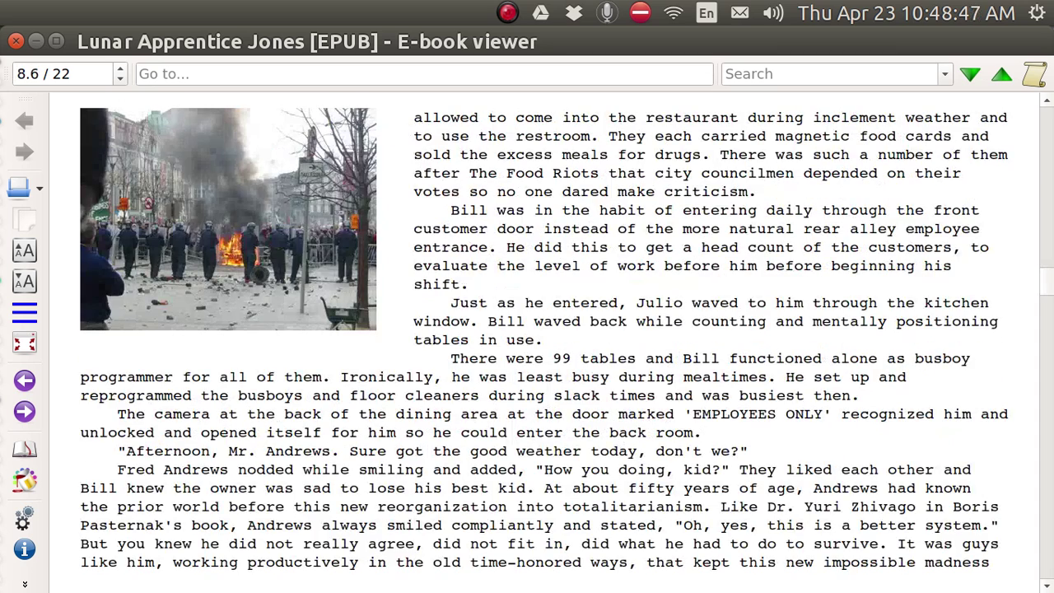
key(Page_Up)
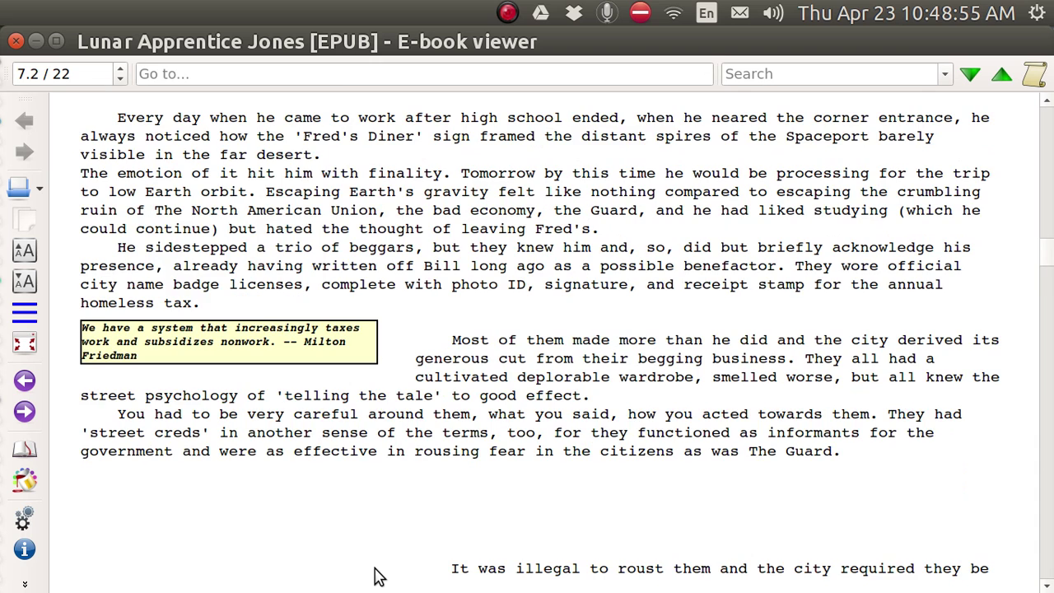
Scroll onward to 20.0/22, exposing blank gaps before paragraphs that follow images.
scroll(375, 576, down, 1)
scroll(374, 573, down, 1)
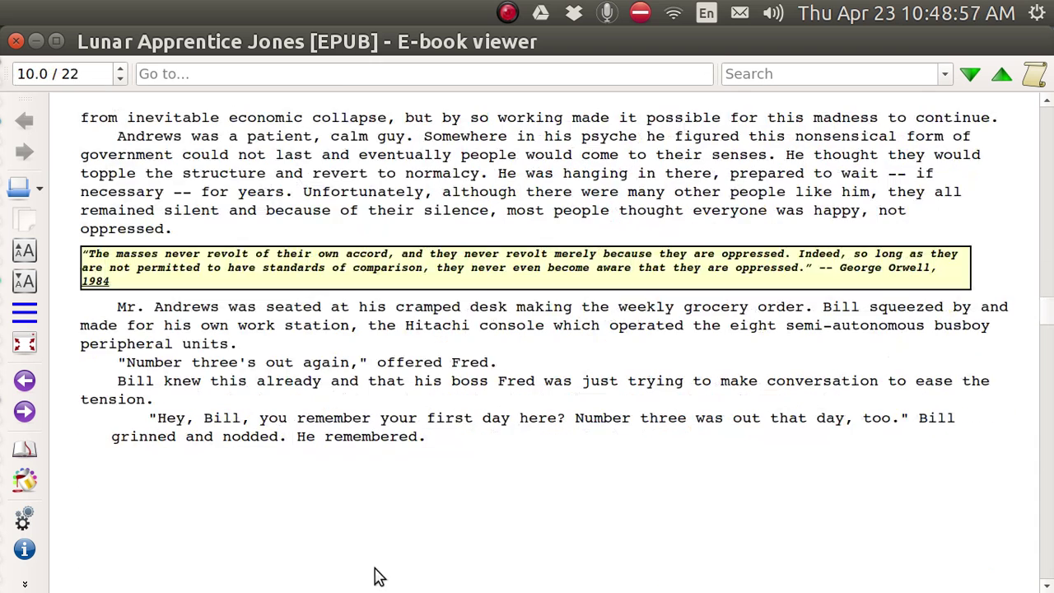
scroll(374, 573, down, 3)
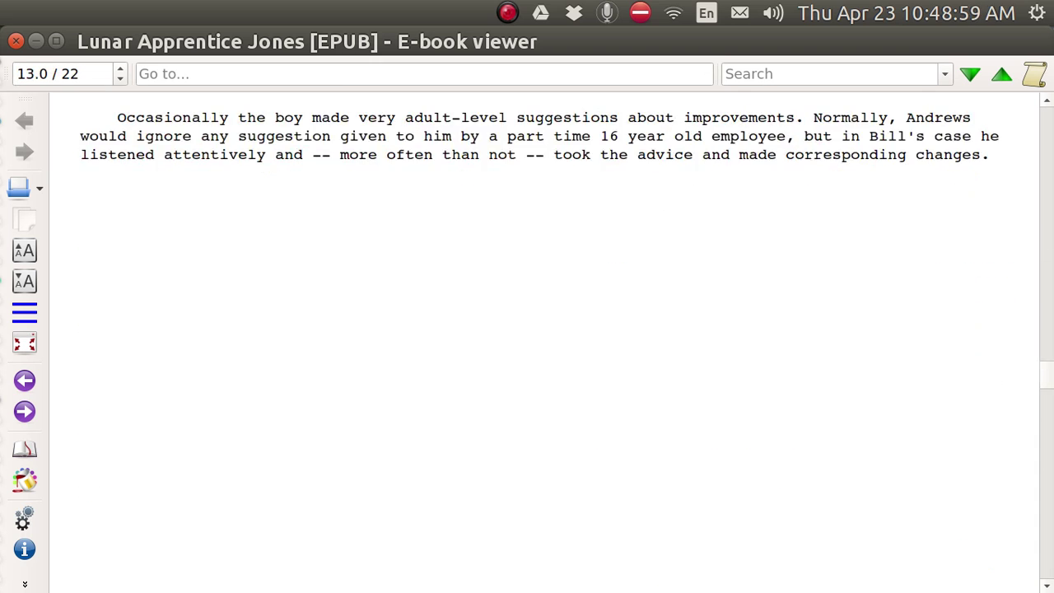
scroll(375, 573, down, 1)
scroll(375, 572, down, 2)
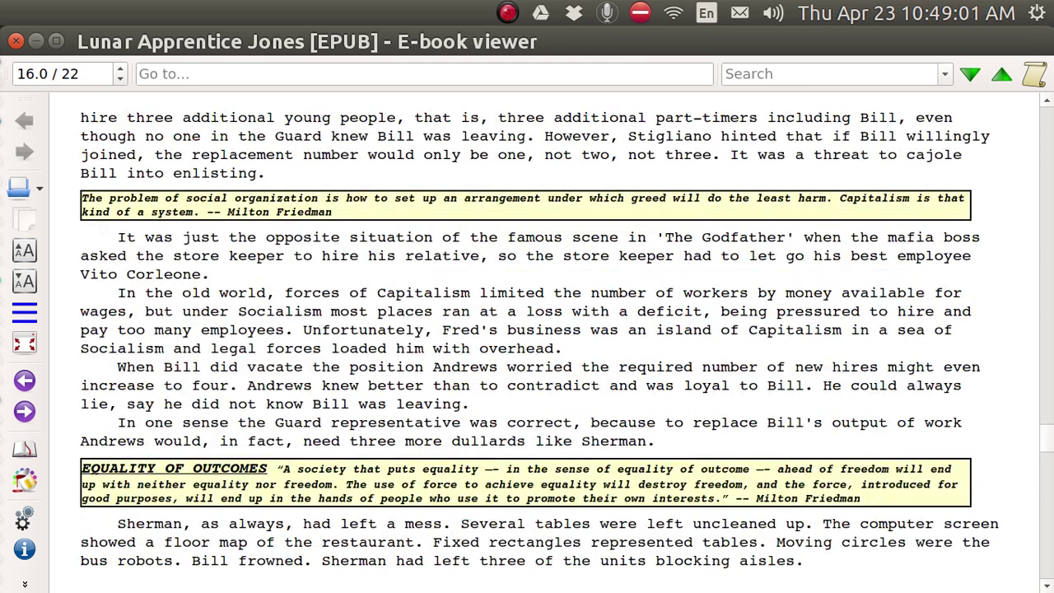
scroll(375, 573, down, 2)
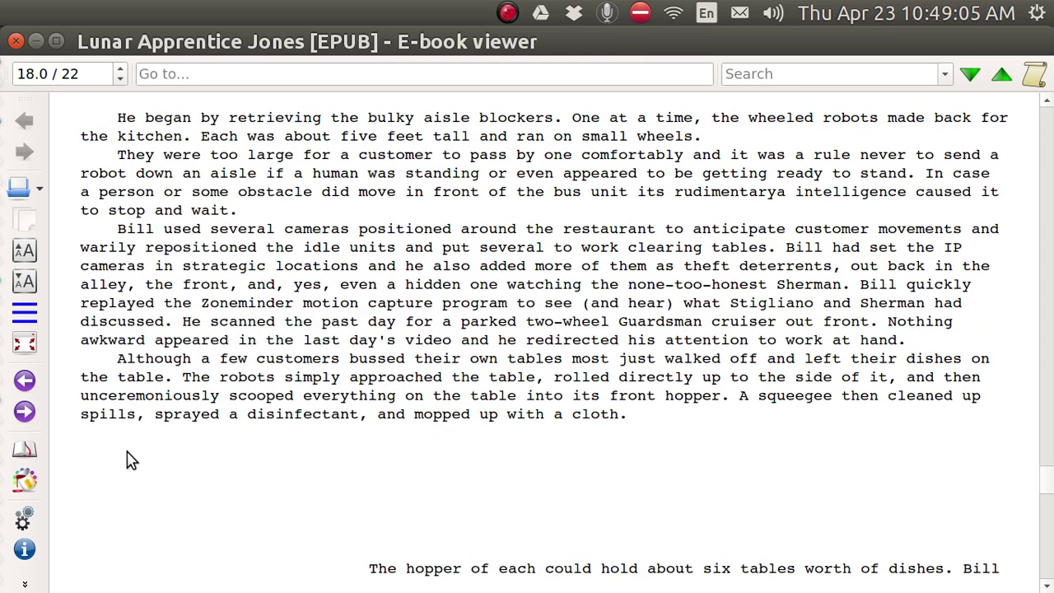
scroll(263, 511, down, 2)
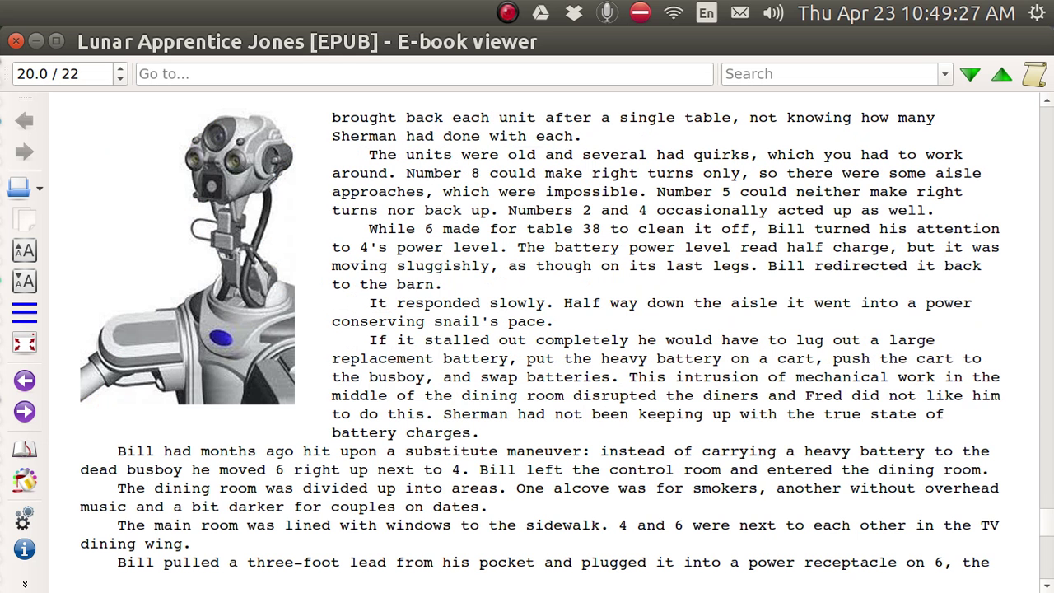
Close the E-book viewer and return to the library, where Lunar Apprentice Jones lists EPUB and ODT.
click(16, 43)
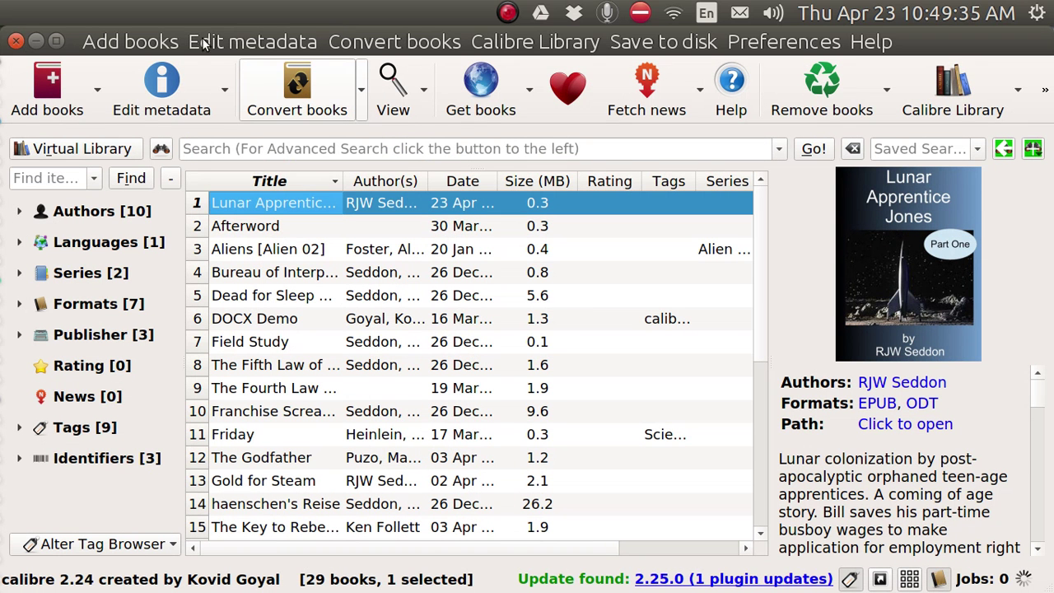
click(509, 13)
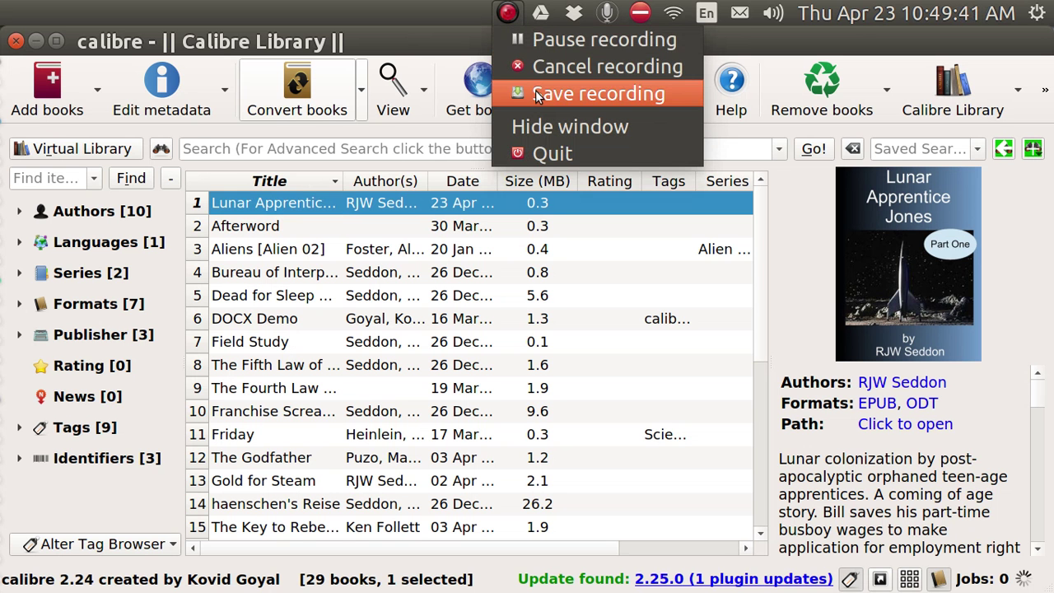